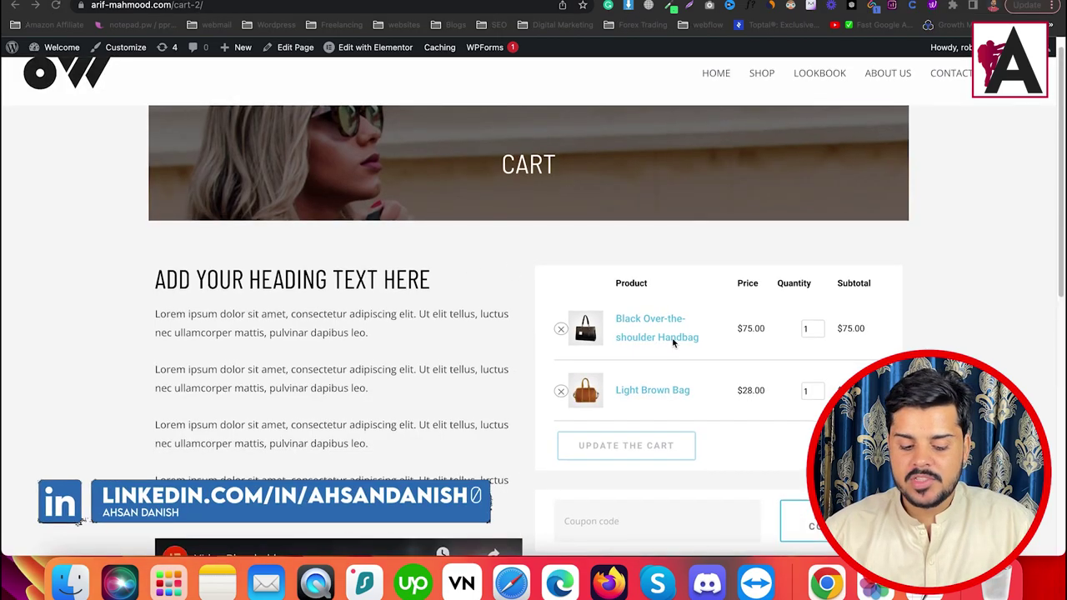
- Proceed from the cart to checkout and review the Checkout page's title, billing form and order summary
{"action": "scroll", "coordinate": [643, 354], "scroll_direction": "down", "scroll_amount": 3}
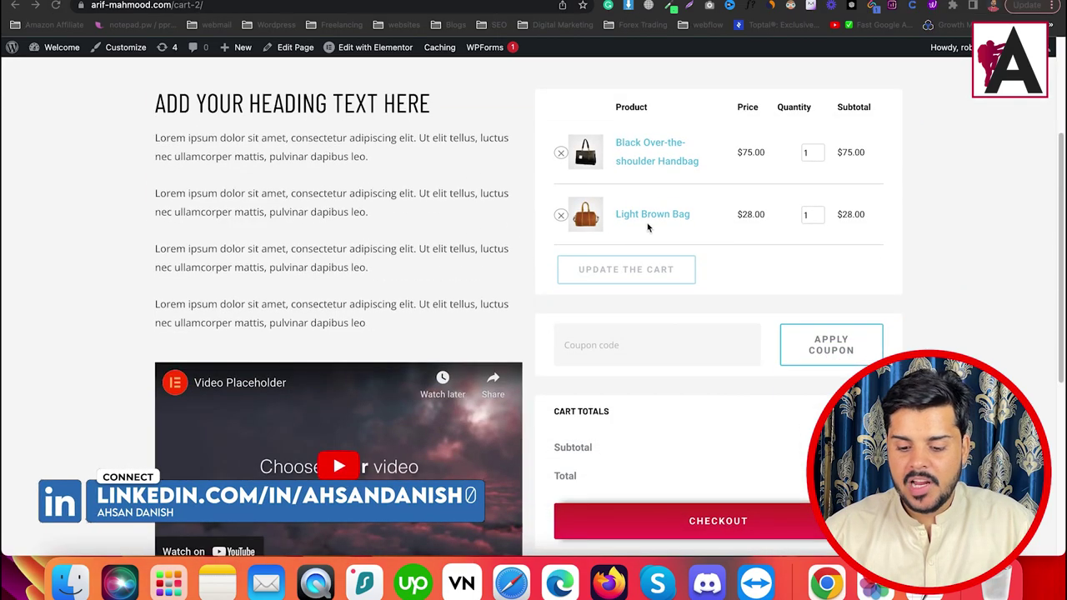
{"action": "left_click", "coordinate": [738, 527]}
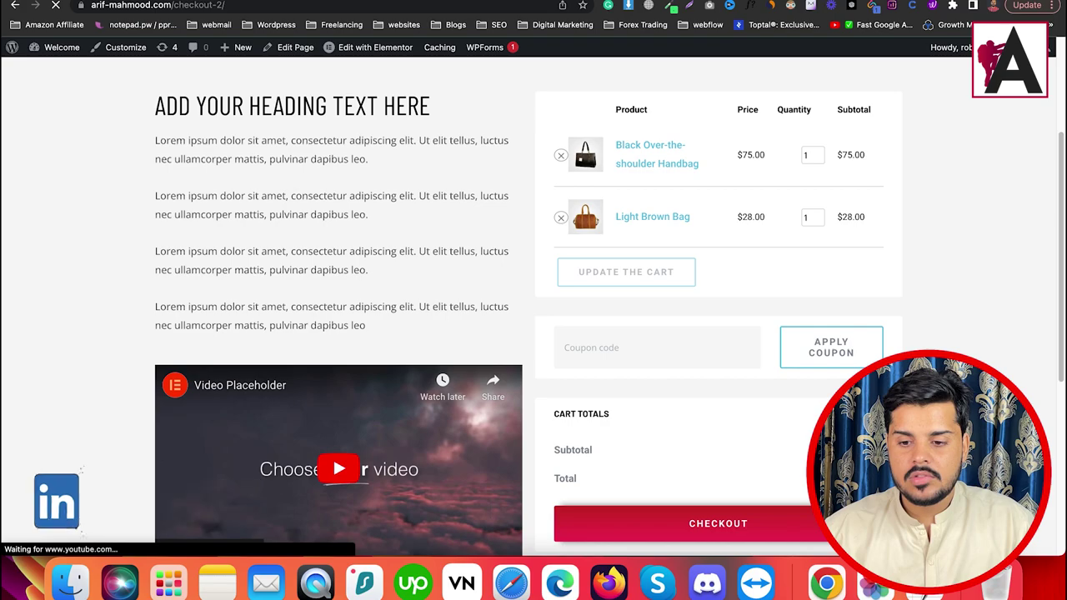
{"action": "scroll", "coordinate": [414, 303], "scroll_direction": "down", "scroll_amount": 10}
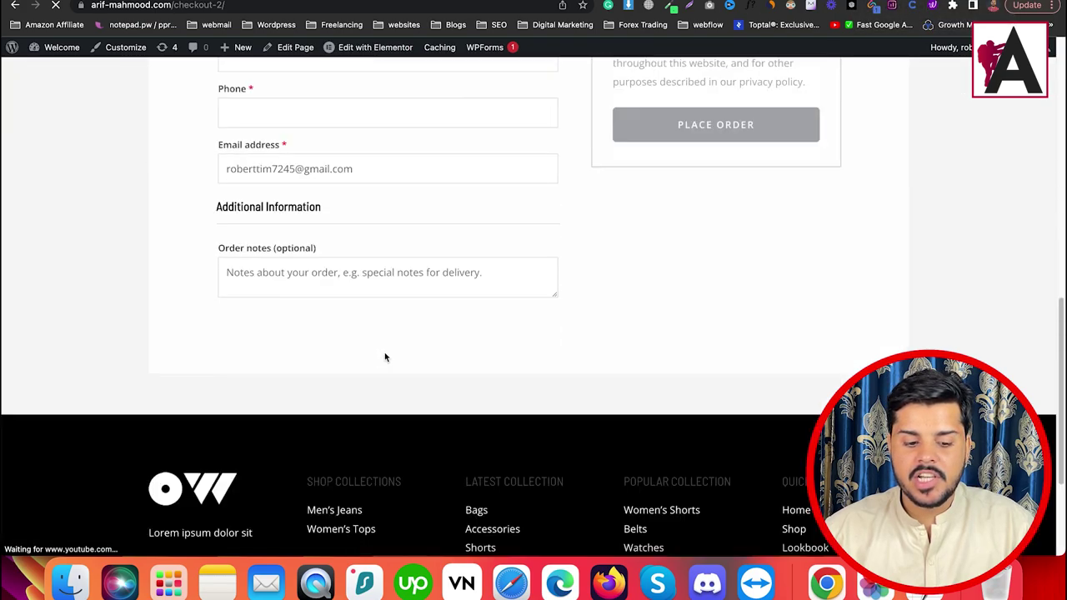
{"action": "scroll", "coordinate": [387, 239], "scroll_direction": "up", "scroll_amount": 10}
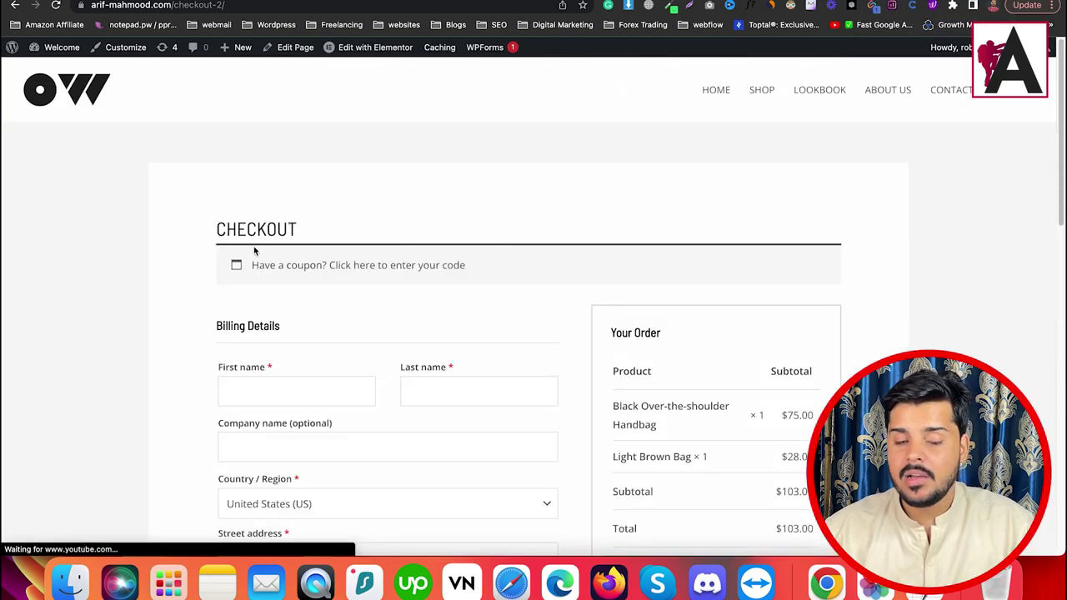
{"action": "left_click_drag", "start_coordinate": [221, 229], "coordinate": [345, 233]}
{"action": "left_click", "coordinate": [428, 241]}
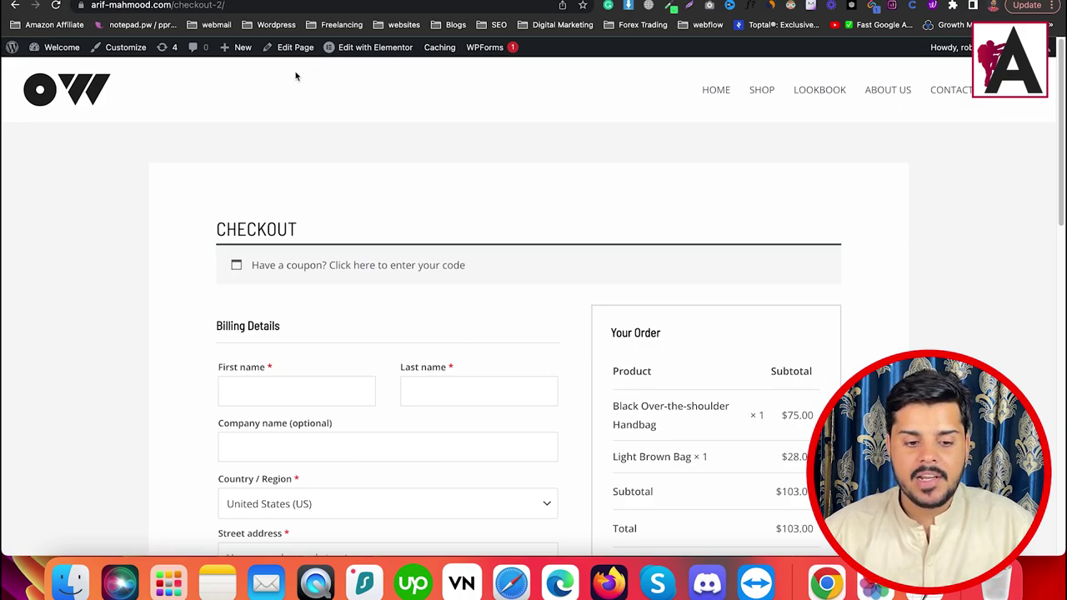
- Open the Checkout page's editing screen in a separate browser tab and start editing it with Elementor
{"action": "right_click", "coordinate": [291, 48]}
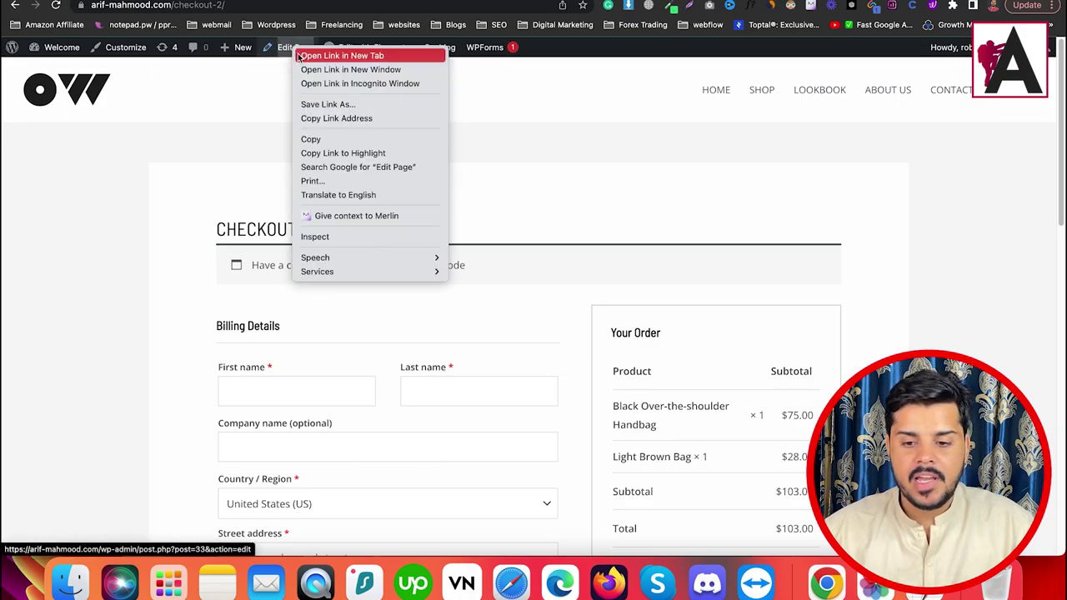
{"action": "left_click", "coordinate": [298, 56]}
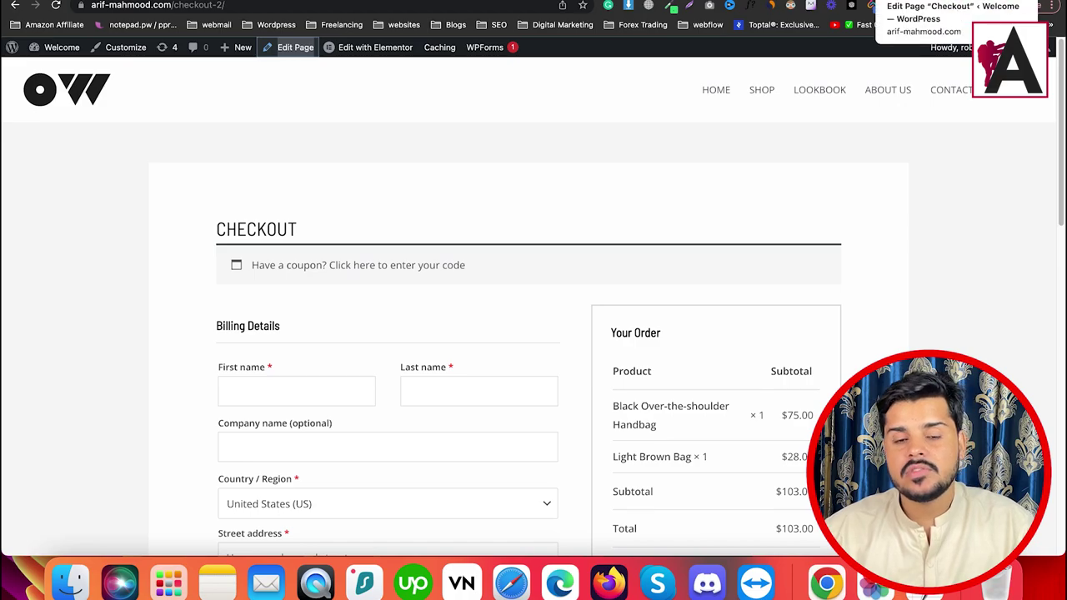
{"action": "key", "text": "ctrl+Tab"}
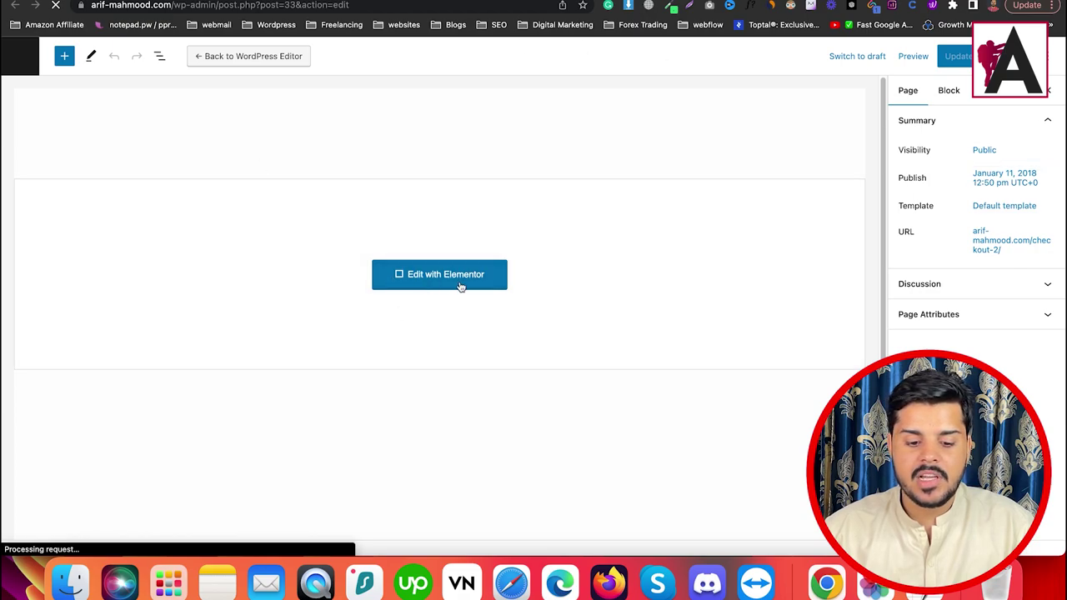
{"action": "left_click", "coordinate": [457, 282]}
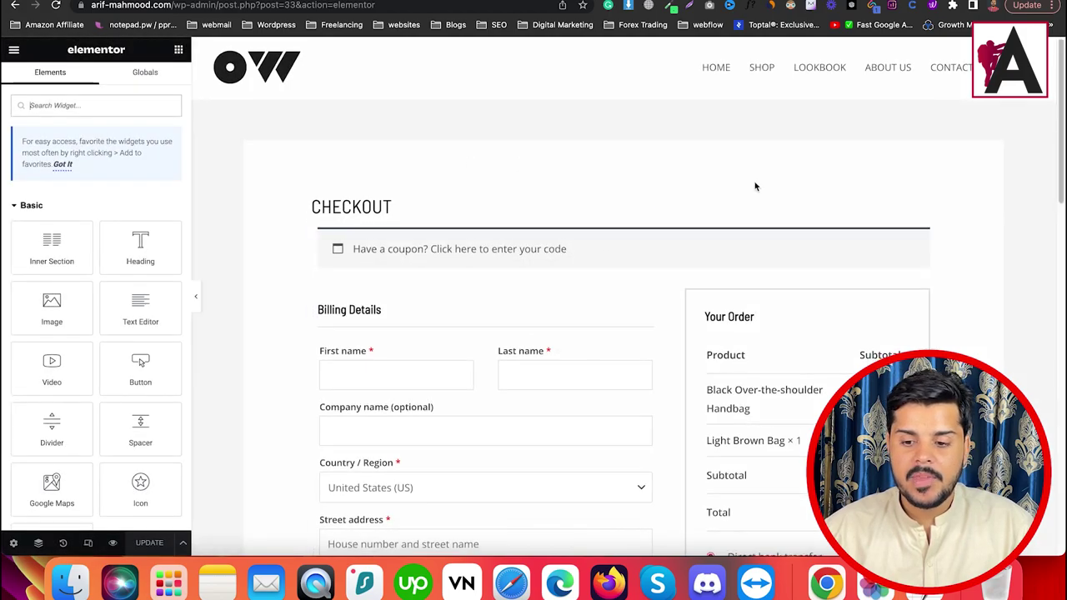
- Inspect the [woocommerce_checkout] shortcode in its widget, and delete that widget from the Checkout page
{"action": "scroll", "coordinate": [755, 183], "scroll_direction": "down", "scroll_amount": 5}
{"action": "scroll", "coordinate": [786, 210], "scroll_direction": "up", "scroll_amount": 5}
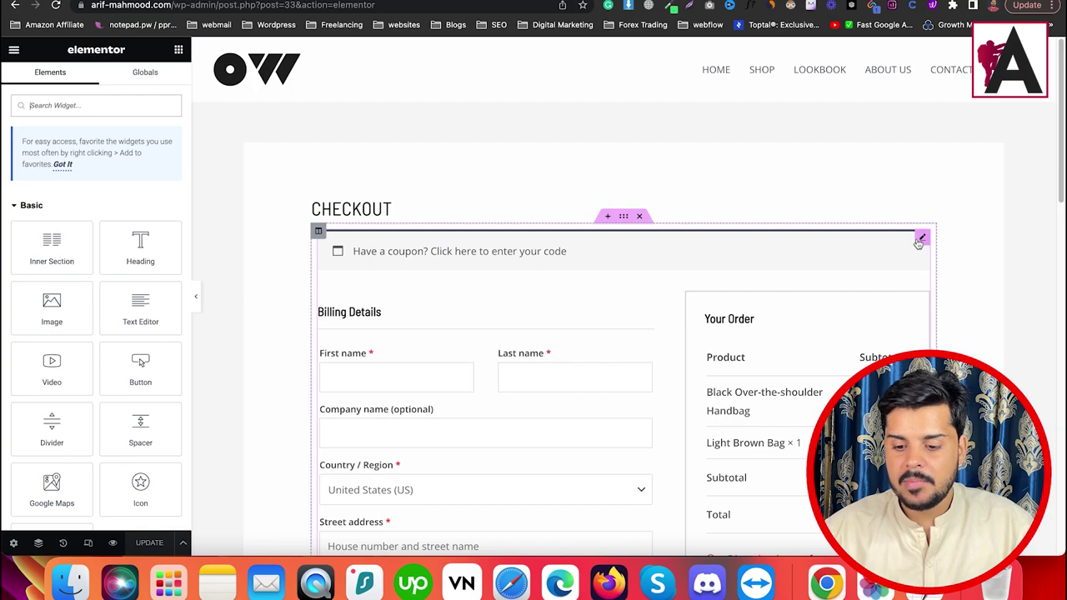
{"action": "left_click", "coordinate": [921, 239]}
{"action": "mouse_move", "coordinate": [125, 198]}
{"action": "left_mouse_down"}
{"action": "mouse_move", "coordinate": [75, 195]}
{"action": "mouse_move", "coordinate": [22, 210]}
{"action": "left_mouse_up"}
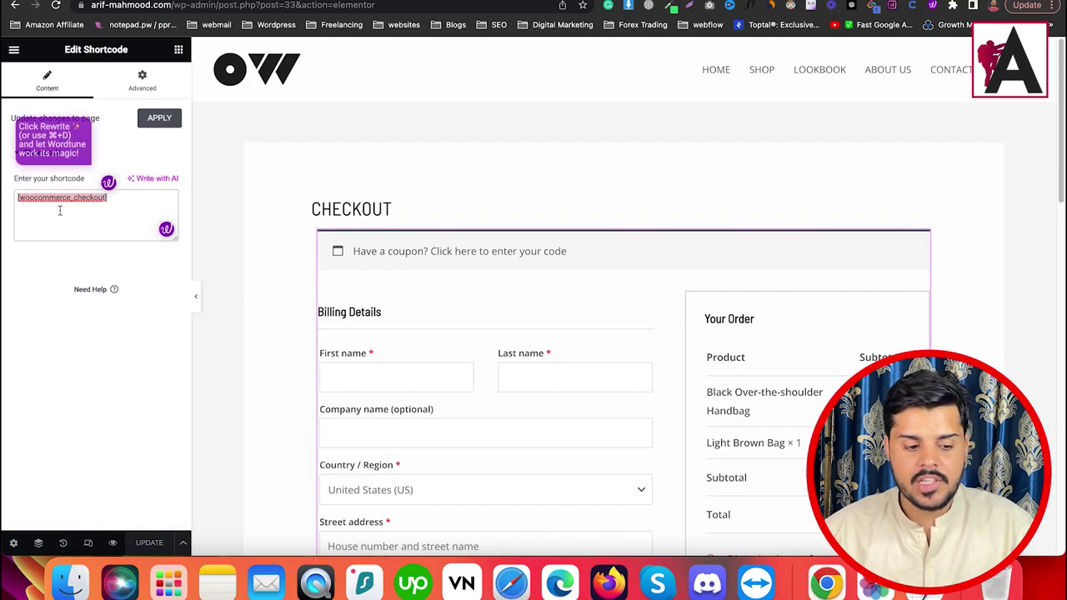
{"action": "right_click", "coordinate": [795, 239]}
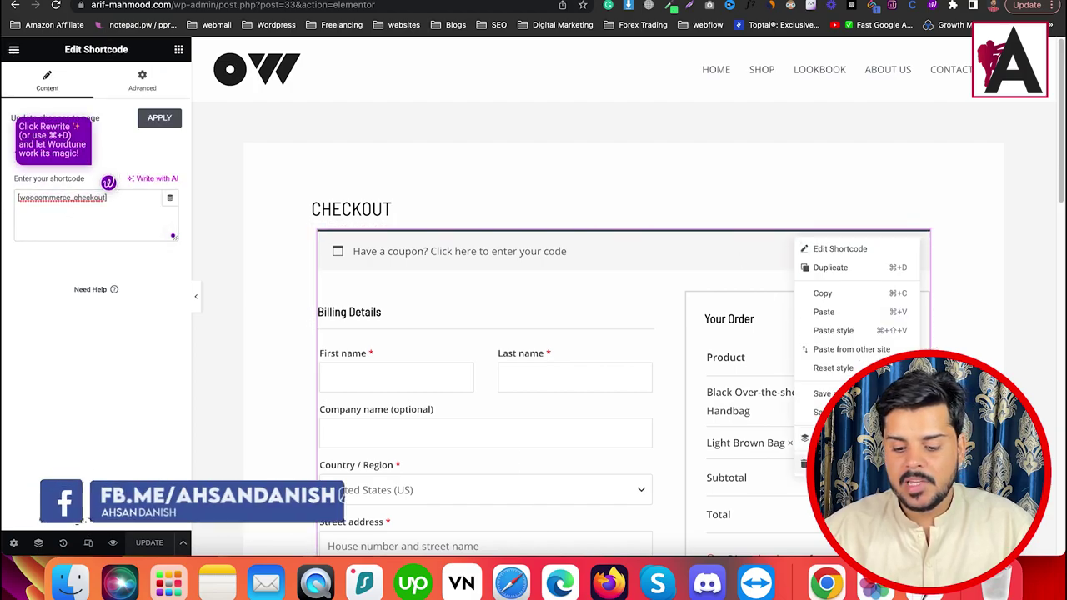
{"action": "left_click", "coordinate": [825, 463]}
- Change the page layout to a full-width template that keeps the site header and footer but drops the page title
{"action": "left_click", "coordinate": [13, 543]}
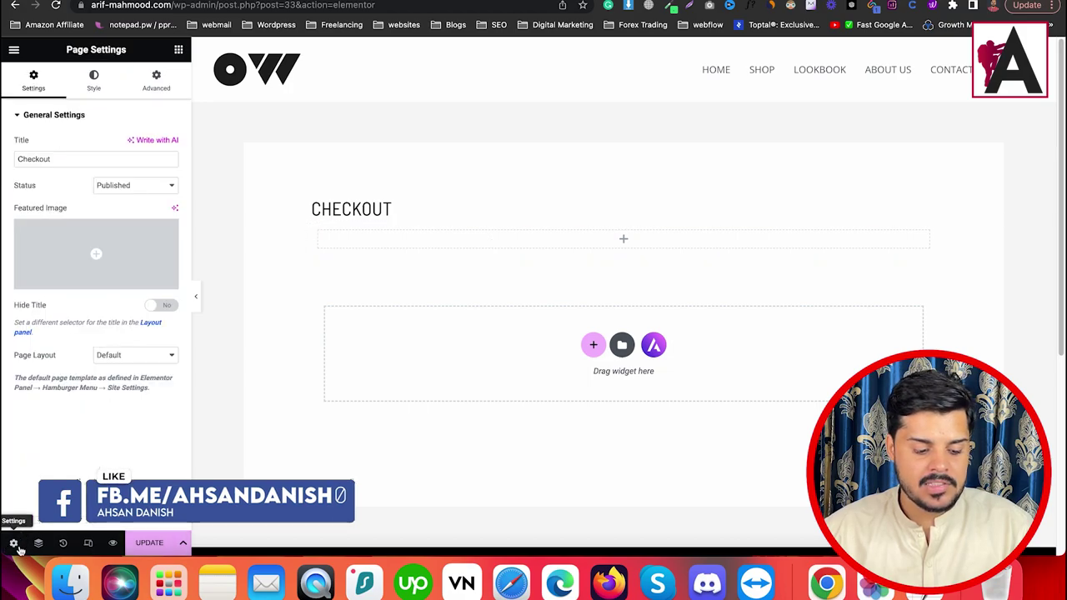
{"action": "left_click", "coordinate": [167, 355]}
{"action": "left_click", "coordinate": [140, 382]}
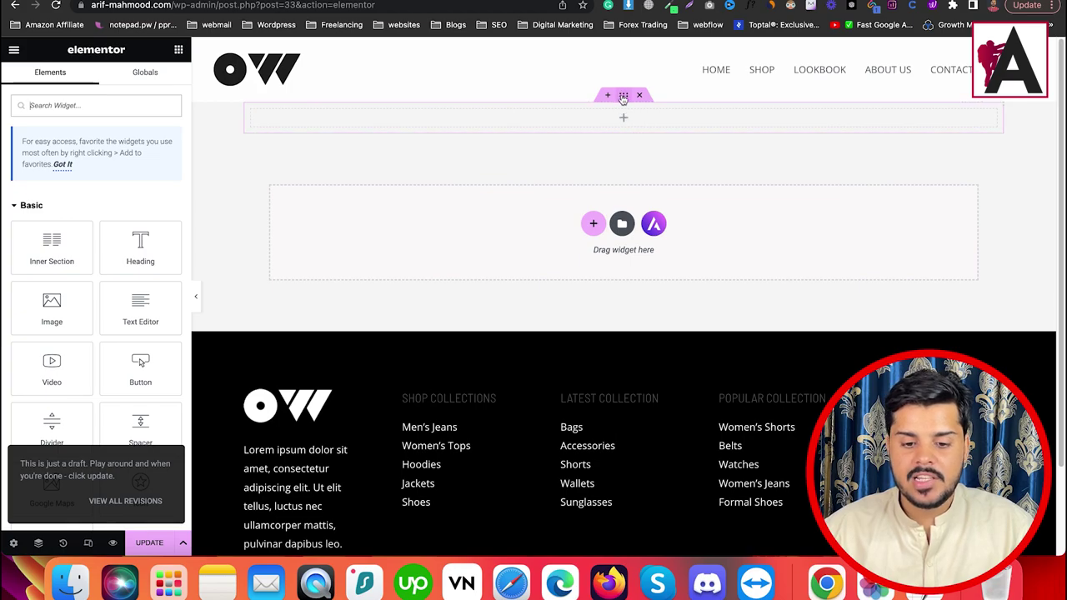
- Give the empty section unlinked padding of 5% at the top and 5% at the bottom
{"action": "left_click", "coordinate": [623, 98]}
{"action": "left_click", "coordinate": [155, 79]}
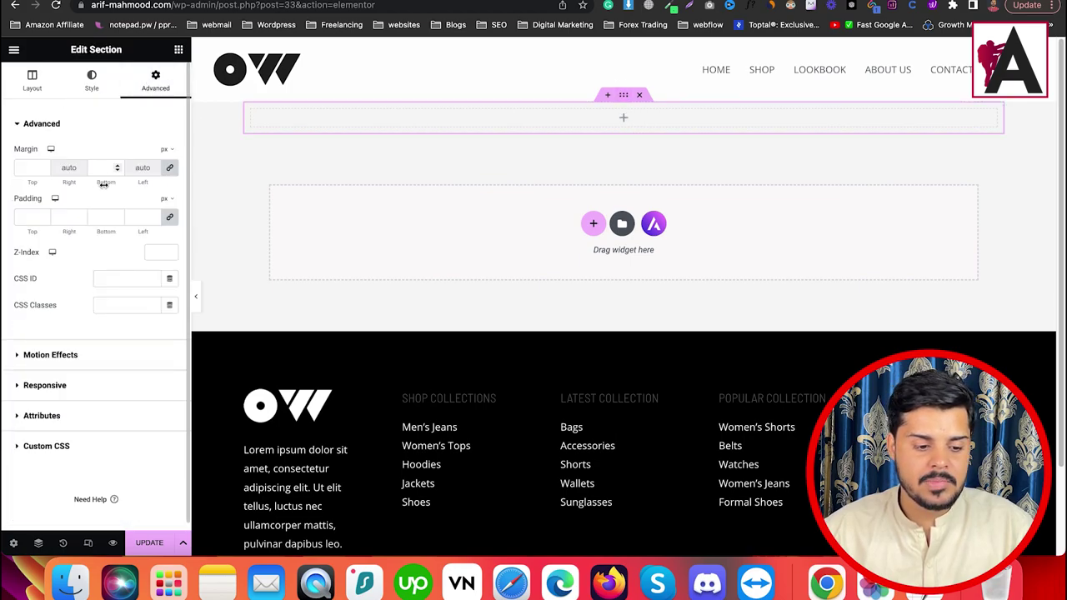
{"action": "left_click", "coordinate": [163, 216]}
{"action": "left_click", "coordinate": [28, 216]}
{"action": "type", "text": "5"}
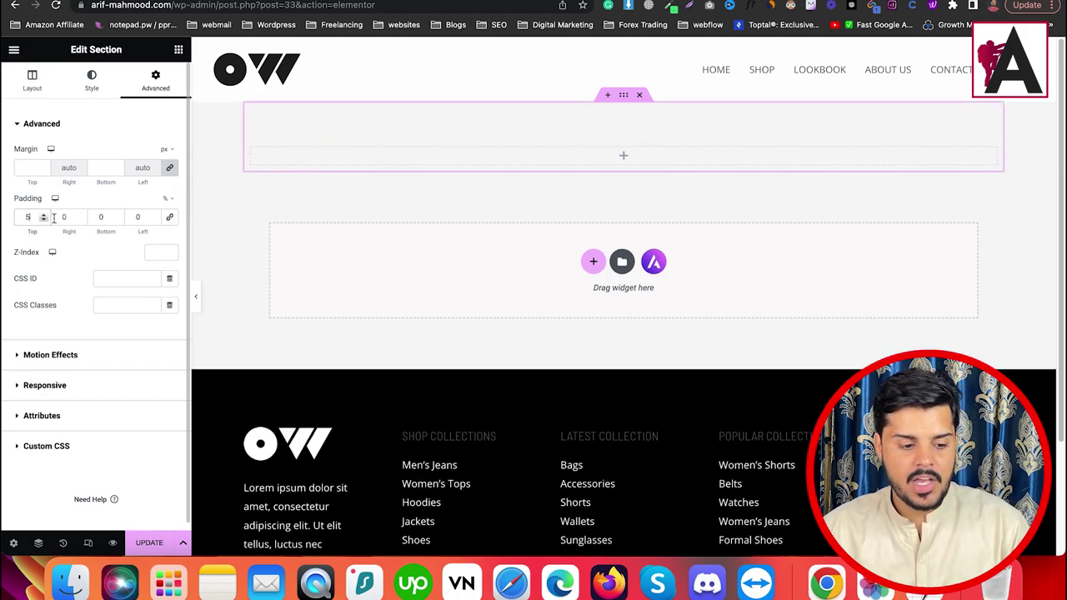
{"action": "left_click", "coordinate": [98, 217]}
{"action": "type", "text": "5"}
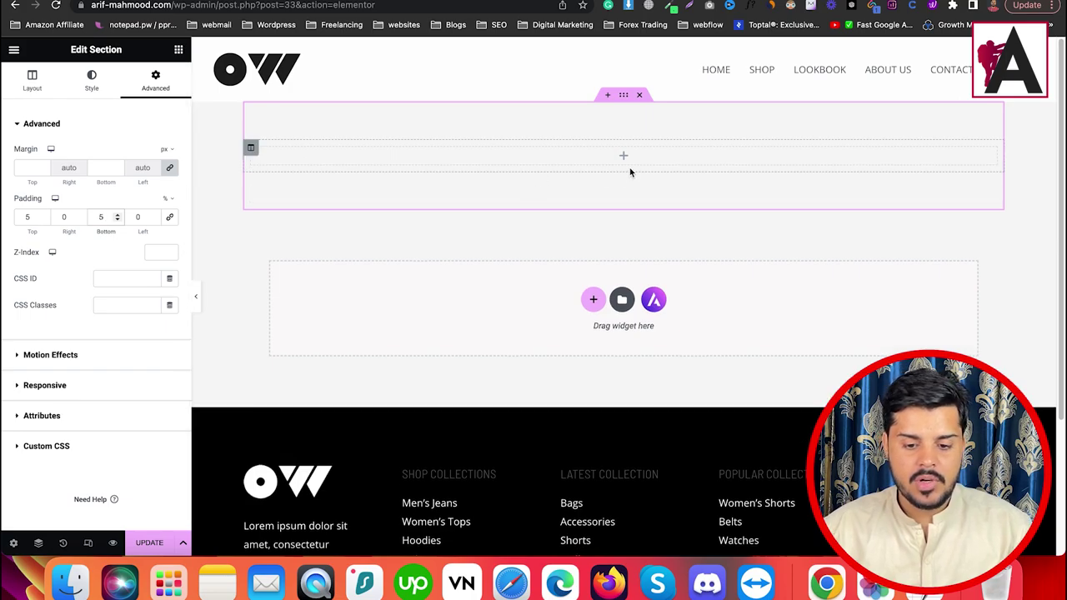
- Set a classic background on the section using the media library photo of the person in a yellow hoodie
{"action": "left_click", "coordinate": [91, 81]}
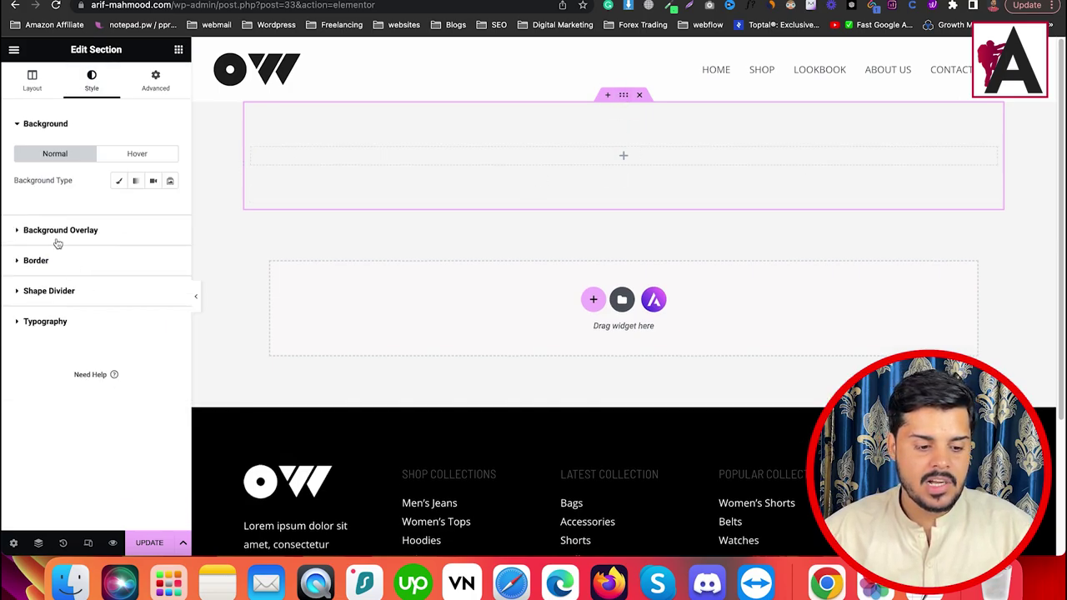
{"action": "left_click", "coordinate": [119, 180]}
{"action": "left_click", "coordinate": [129, 265]}
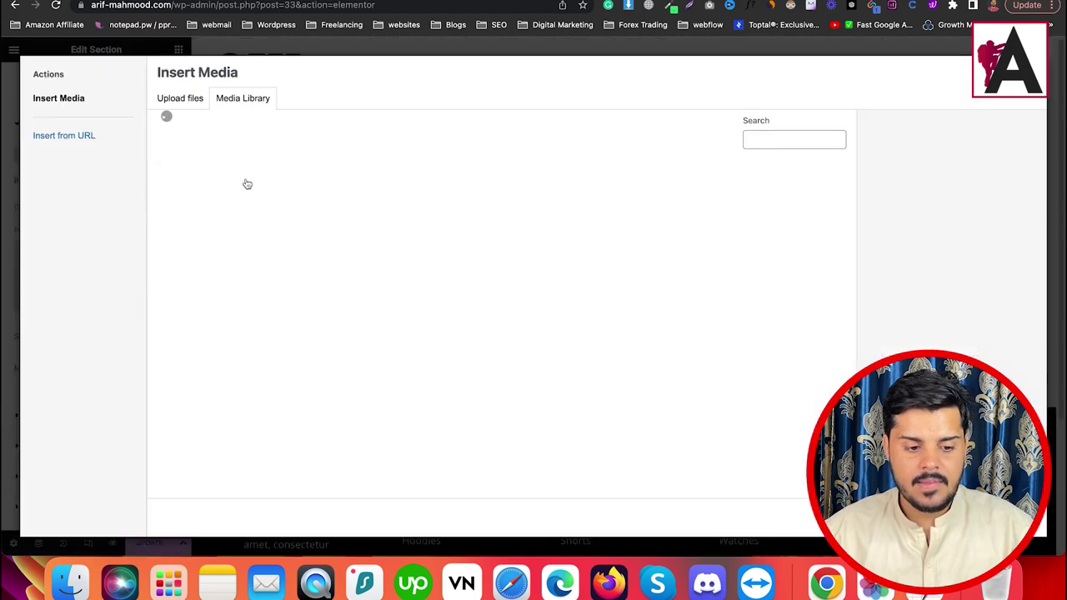
{"action": "scroll", "coordinate": [538, 369], "scroll_direction": "down", "scroll_amount": 10}
{"action": "scroll", "coordinate": [546, 324], "scroll_direction": "up", "scroll_amount": 2}
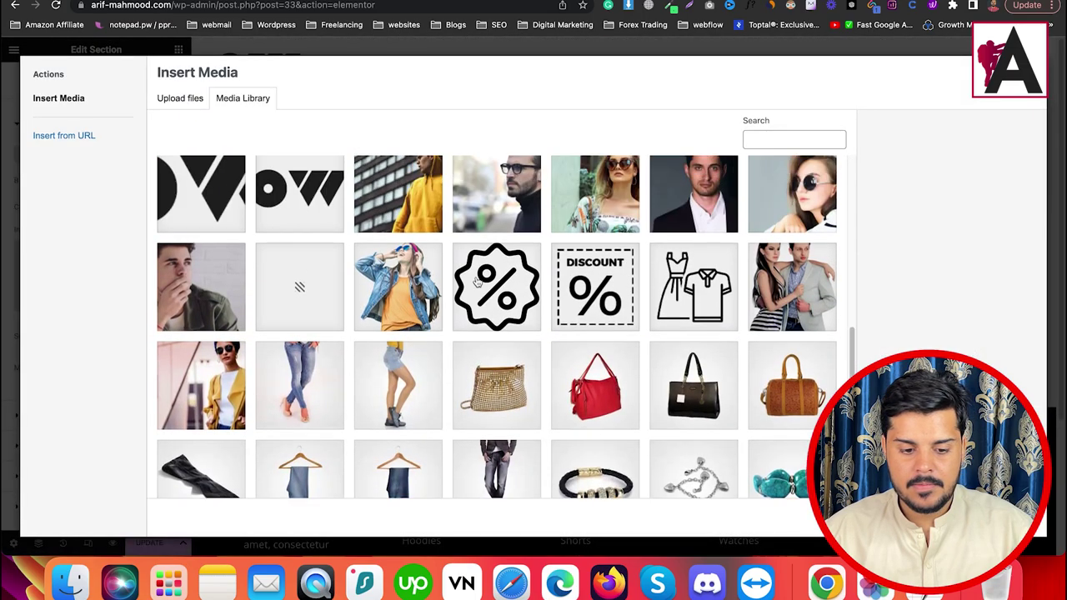
{"action": "left_click", "coordinate": [398, 215]}
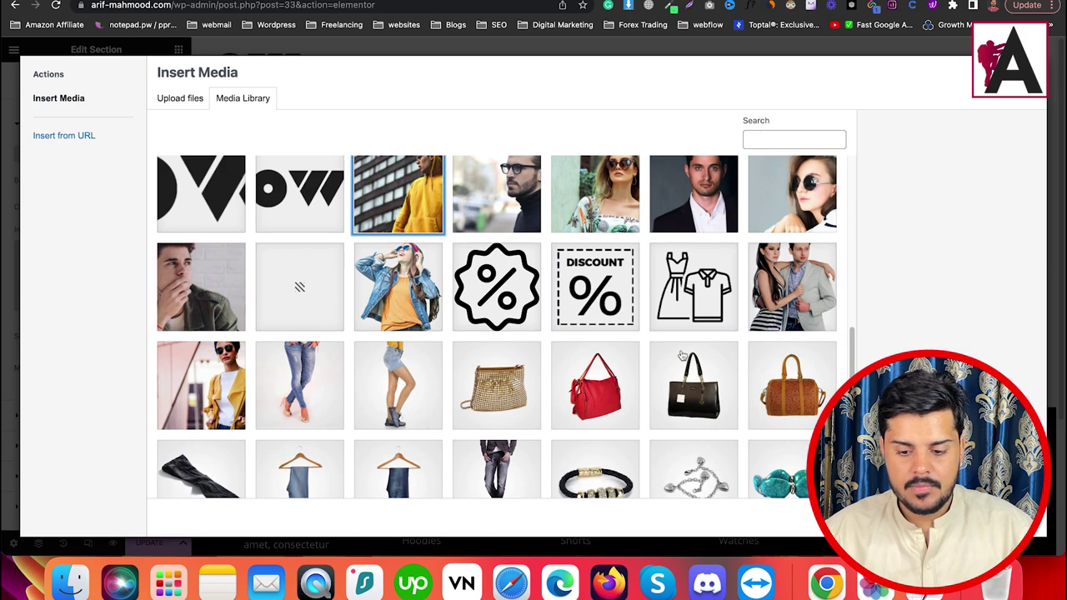
{"action": "left_click", "coordinate": [1005, 518]}
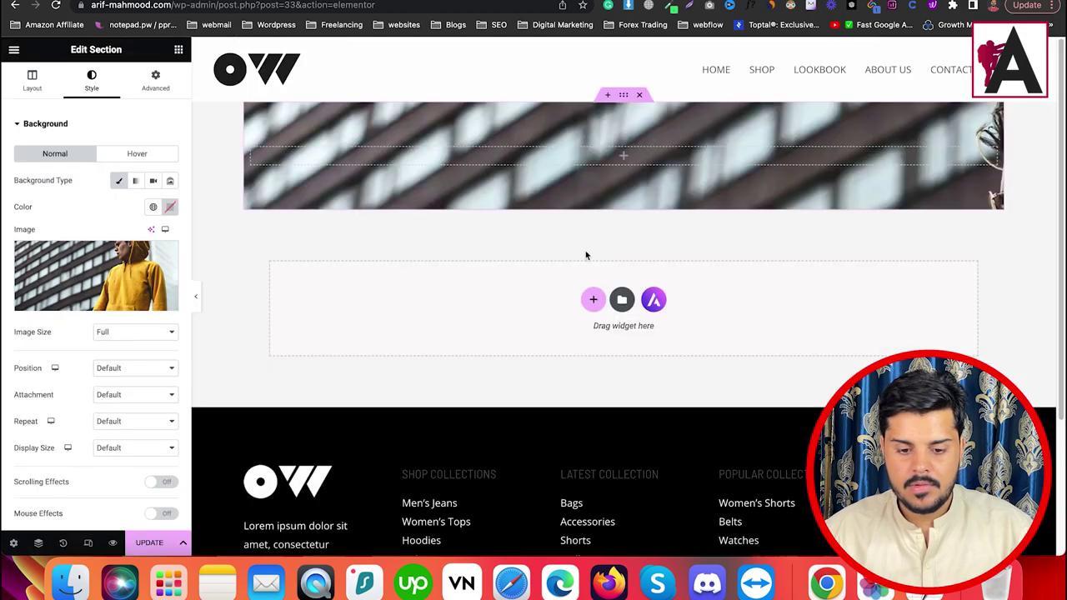
- Keep the background image size at Full and set its position to Center Center
{"action": "left_click", "coordinate": [114, 333]}
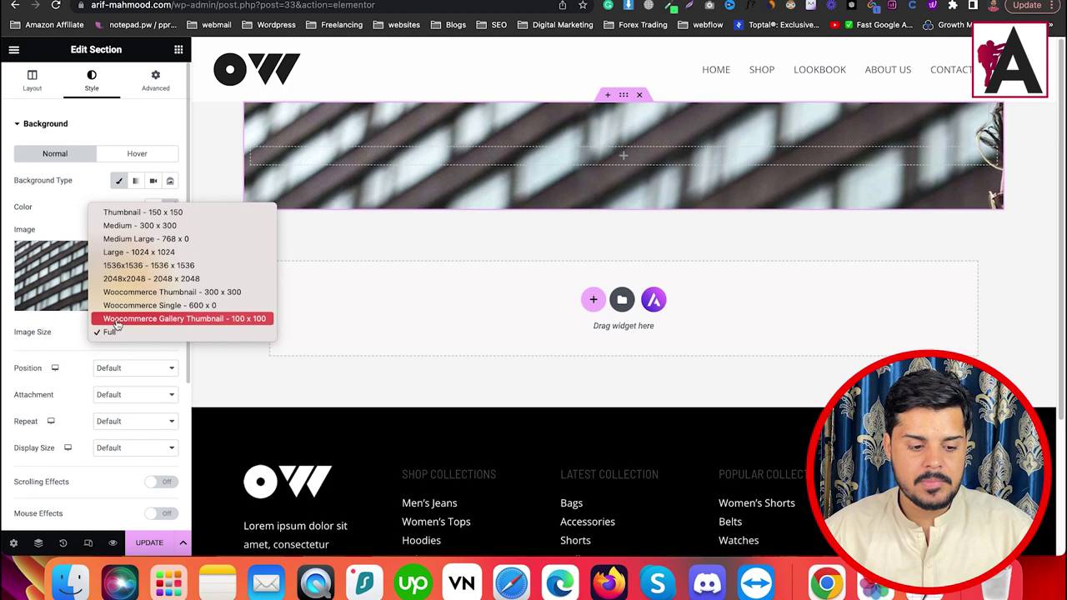
{"action": "left_click", "coordinate": [117, 377]}
{"action": "left_click", "coordinate": [125, 369]}
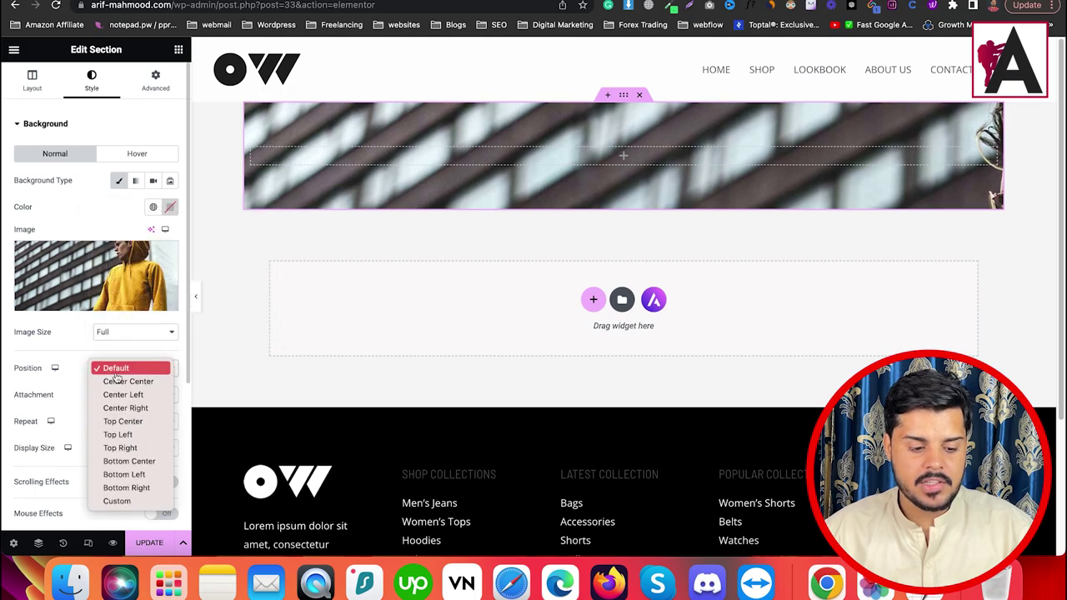
{"action": "left_click", "coordinate": [144, 382]}
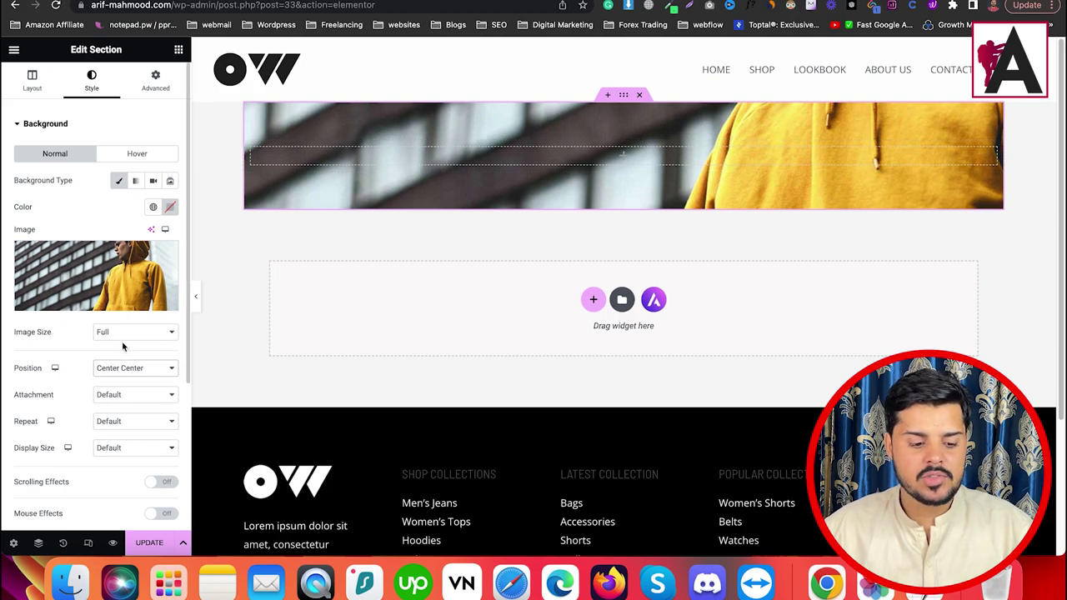
- Add a classic background overlay to the section in black, #000000
{"action": "scroll", "coordinate": [141, 369], "scroll_direction": "down", "scroll_amount": 2}
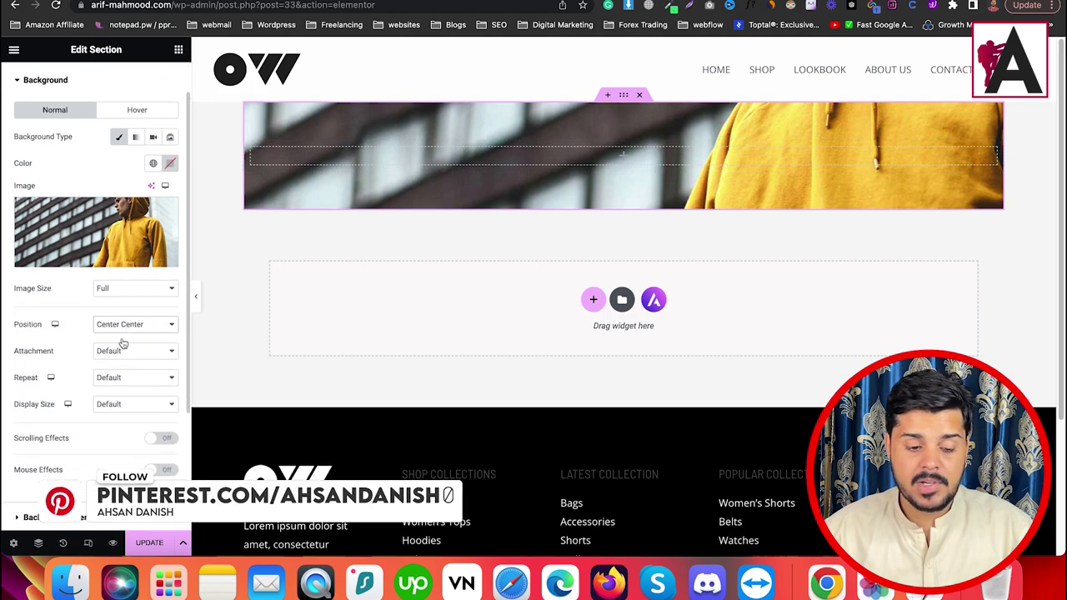
{"action": "scroll", "coordinate": [53, 425], "scroll_direction": "down", "scroll_amount": 5}
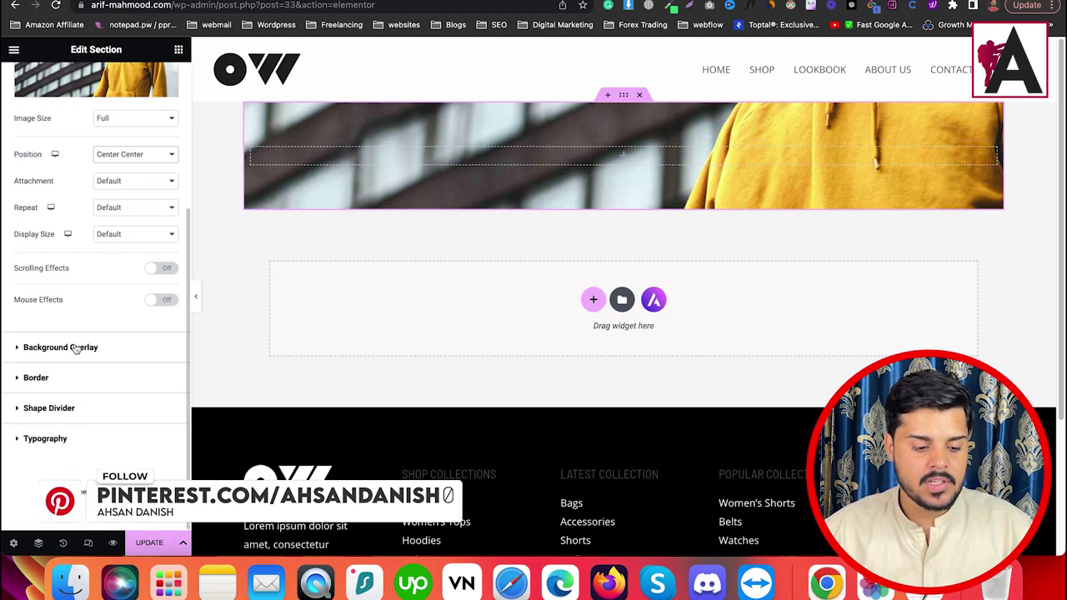
{"action": "left_click", "coordinate": [114, 341]}
{"action": "left_click", "coordinate": [152, 227]}
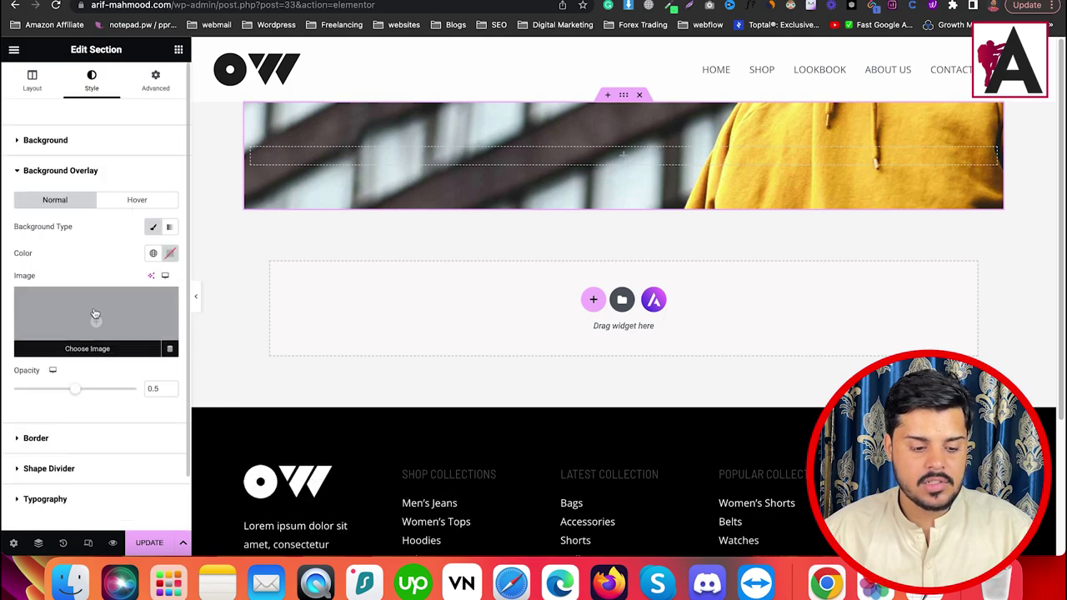
{"action": "left_click", "coordinate": [170, 254]}
{"action": "left_click_drag", "start_coordinate": [109, 392], "coordinate": [41, 436]}
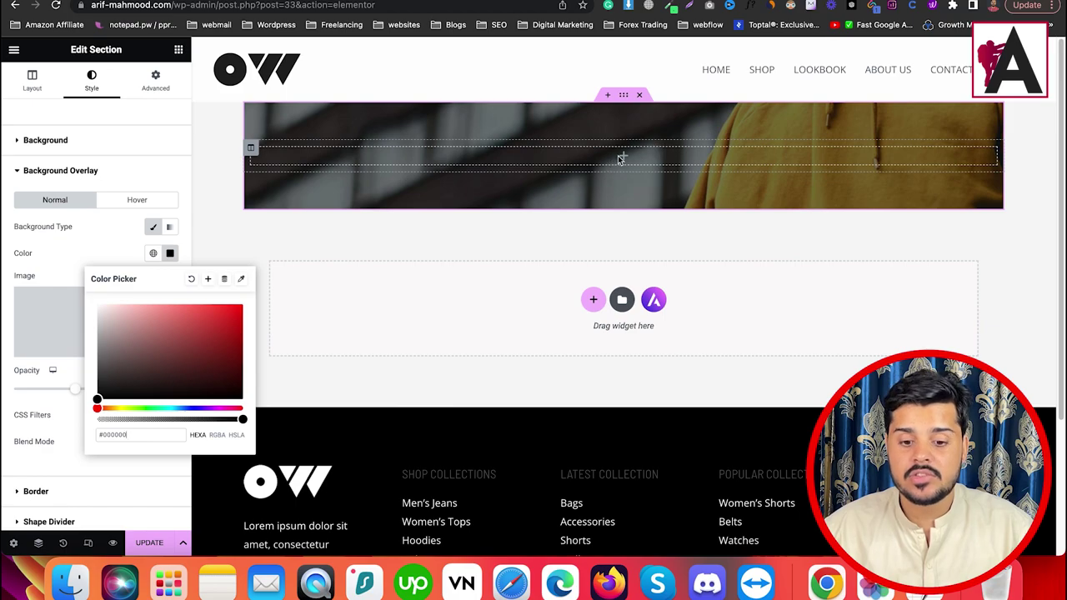
- Add a heading with the title "checkout" inside the banner section and center-align it
{"action": "left_click", "coordinate": [614, 159]}
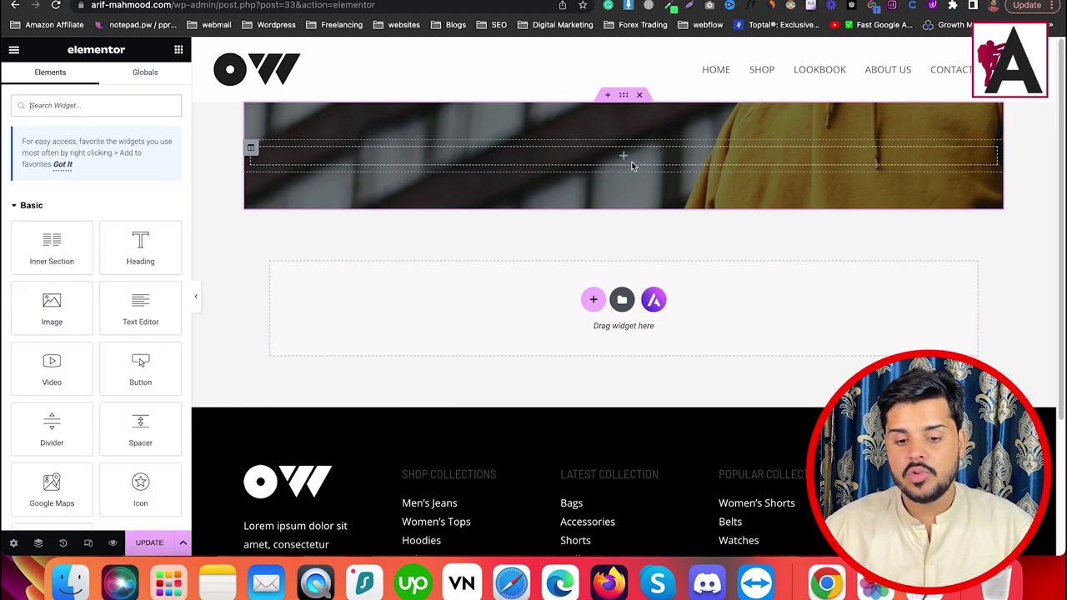
{"action": "left_click_drag", "start_coordinate": [140, 246], "coordinate": [583, 159]}
{"action": "left_click", "coordinate": [86, 169]}
{"action": "key", "text": "super+a"}
{"action": "type", "text": "Xhe"}
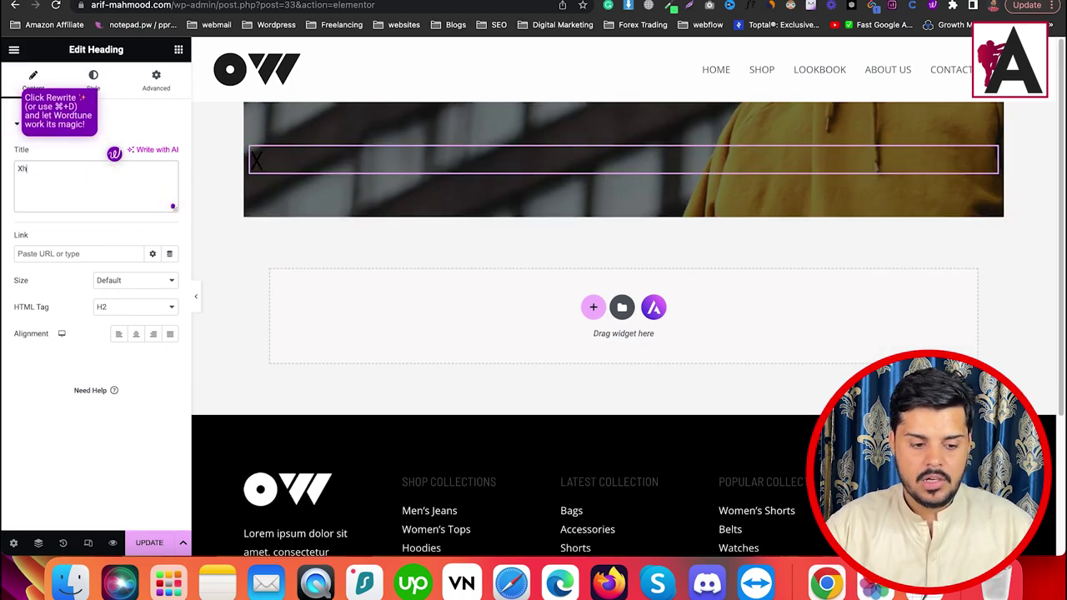
{"action": "key", "text": "BackSpace"}
{"action": "key", "text": "BackSpace"}
{"action": "key", "text": "BackSpace"}
{"action": "type", "text": "check"}
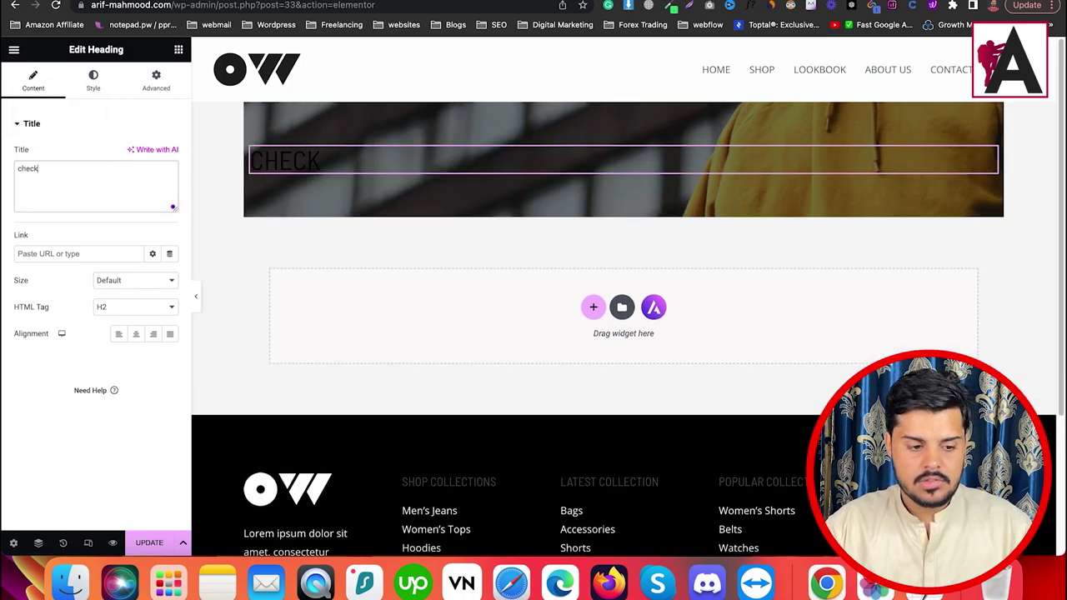
{"action": "type", "text": "out"}
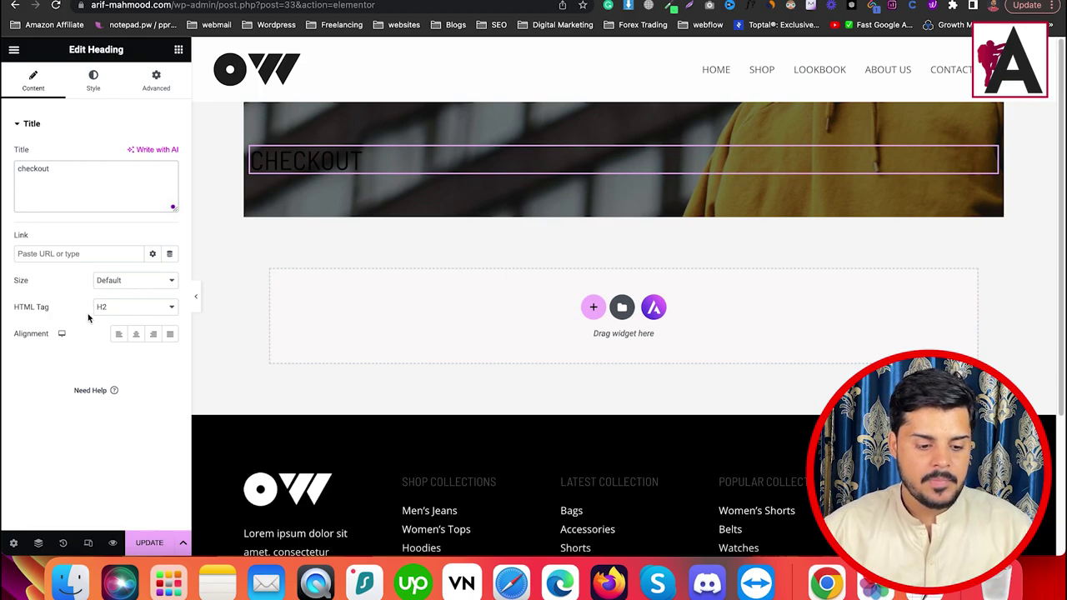
{"action": "left_click", "coordinate": [131, 338]}
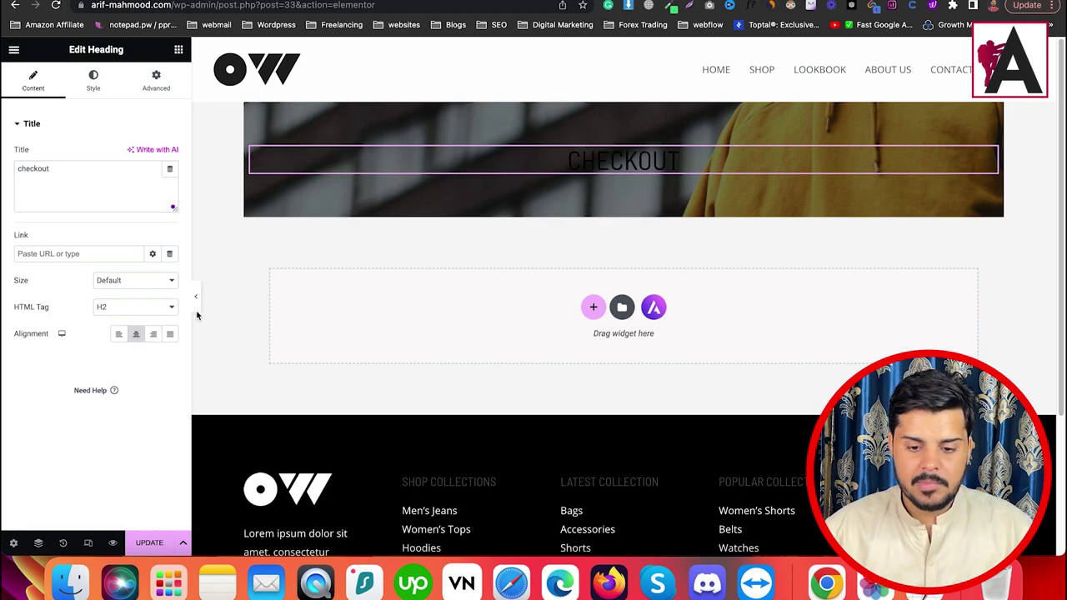
- Set the "checkout" heading's text color to white, #FFFFFF
{"action": "left_click", "coordinate": [93, 83]}
{"action": "left_click", "coordinate": [171, 154]}
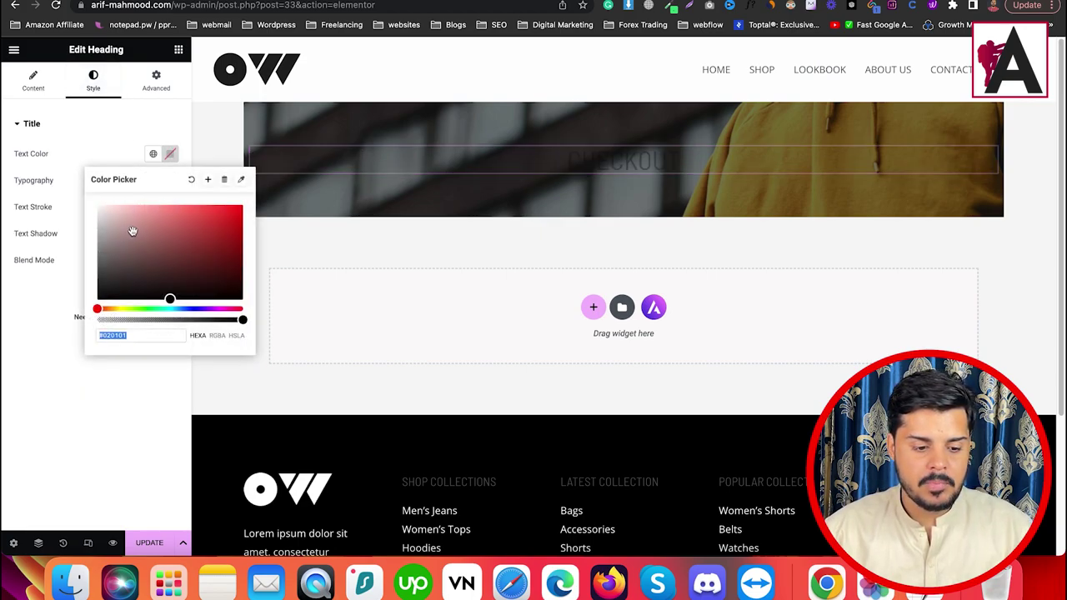
{"action": "type", "text": "ffffff"}
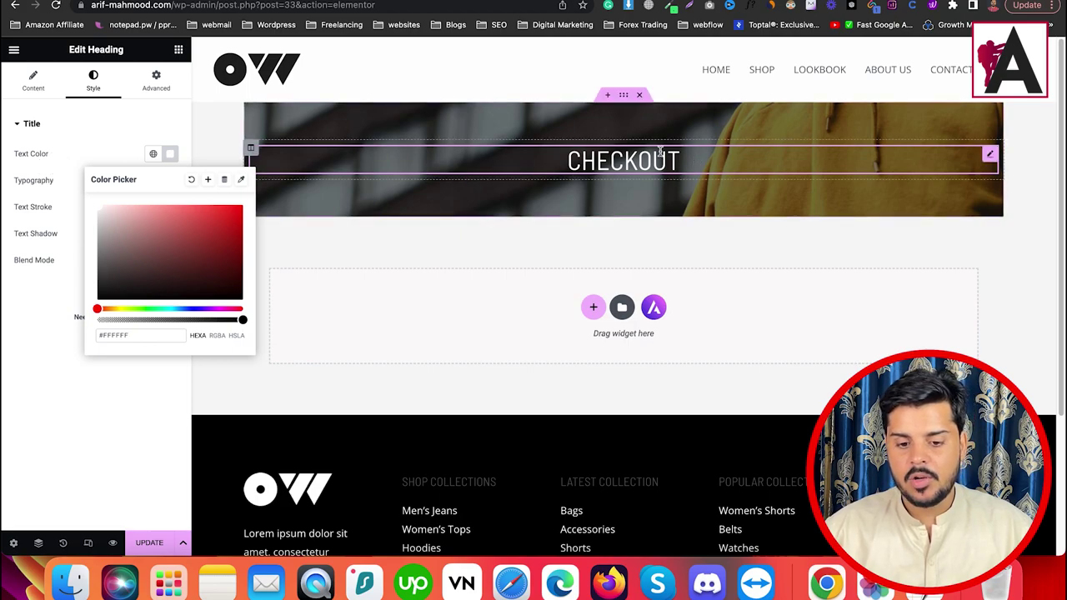
{"action": "left_click", "coordinate": [154, 396]}
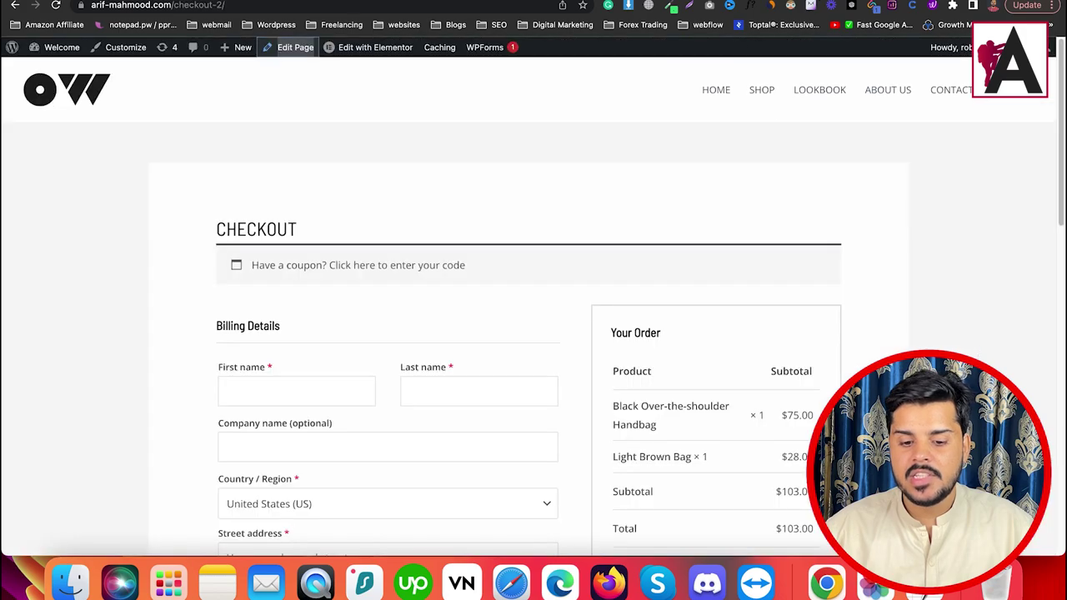
- Add a single-column section below the banner and set its top and bottom margins to 5%
{"action": "scroll", "coordinate": [441, 252], "scroll_direction": "down", "scroll_amount": 3}
{"action": "scroll", "coordinate": [589, 229], "scroll_direction": "up", "scroll_amount": 3}
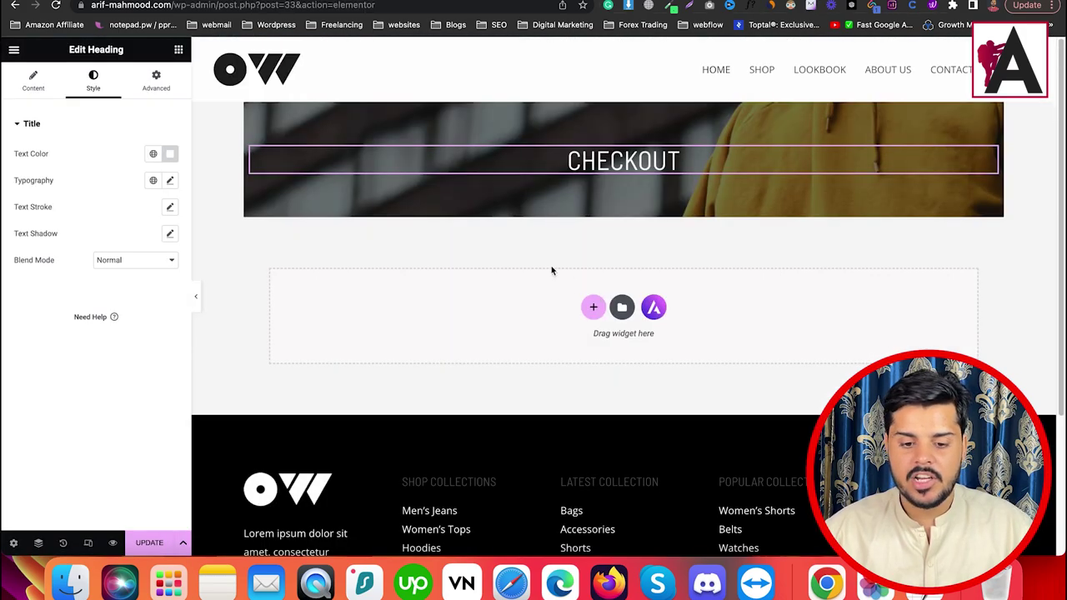
{"action": "left_click", "coordinate": [594, 306]}
{"action": "left_click", "coordinate": [473, 342]}
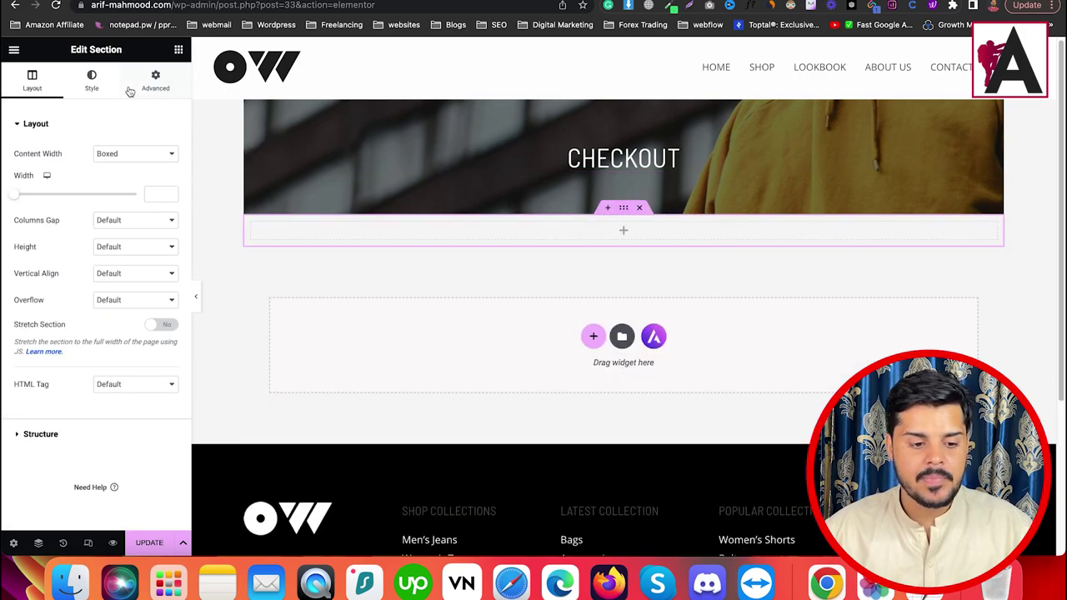
{"action": "left_click", "coordinate": [155, 80]}
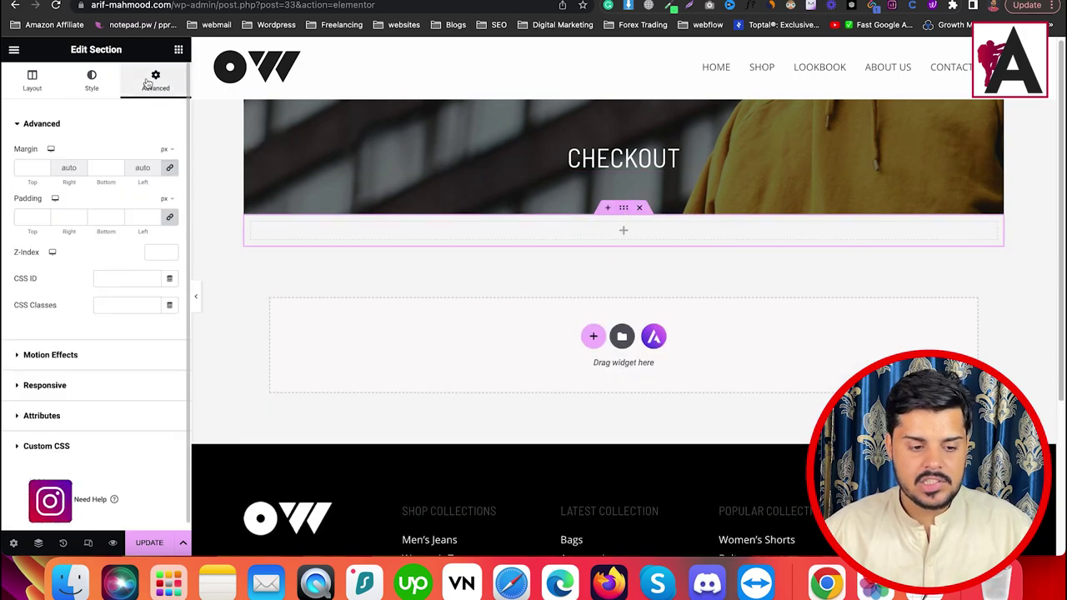
{"action": "left_click", "coordinate": [169, 169]}
{"action": "left_click", "coordinate": [29, 167]}
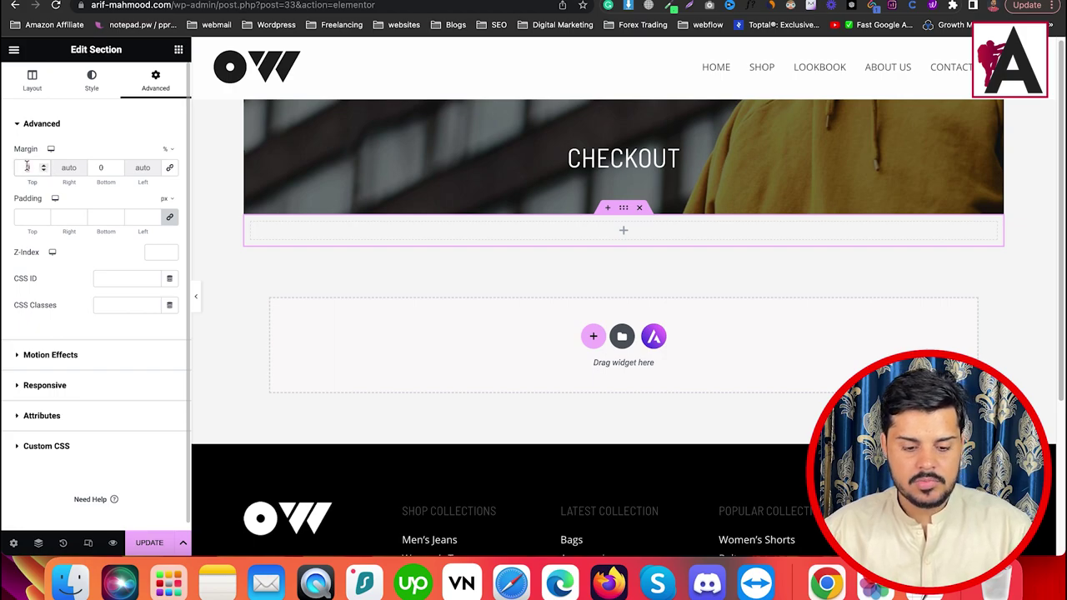
{"action": "type", "text": "5"}
{"action": "left_click", "coordinate": [102, 169]}
{"action": "type", "text": "5"}
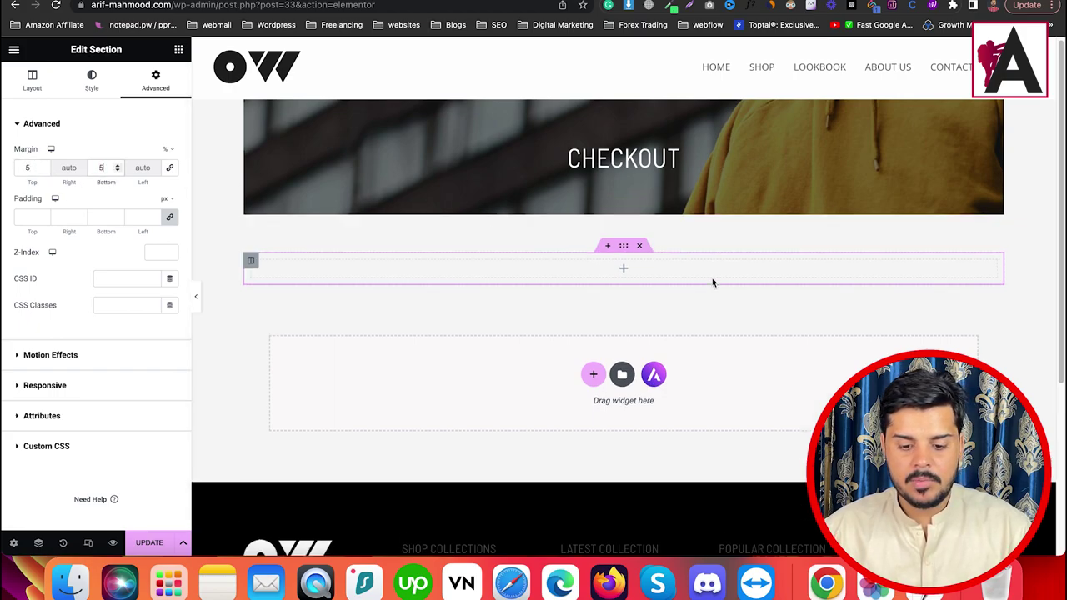
{"action": "left_click", "coordinate": [625, 269]}
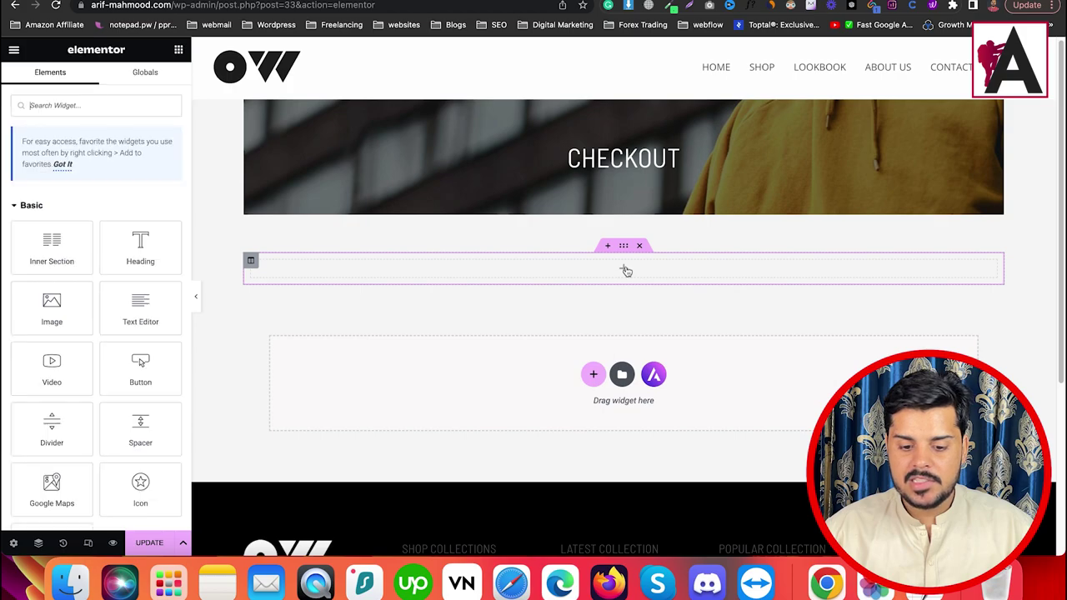
{"action": "left_click", "coordinate": [109, 106]}
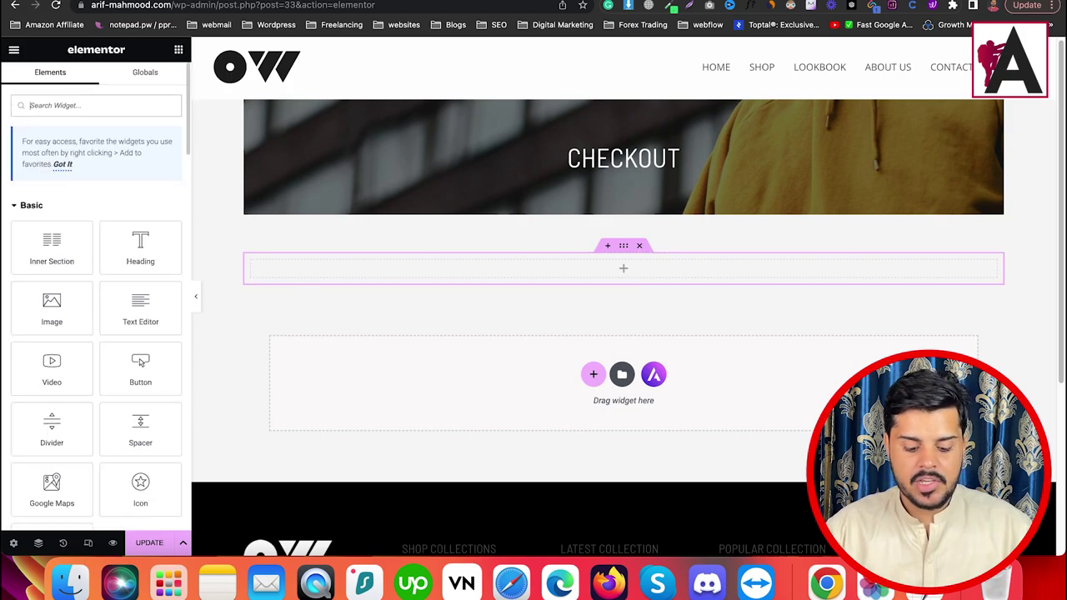
{"action": "type", "text": "cart"}
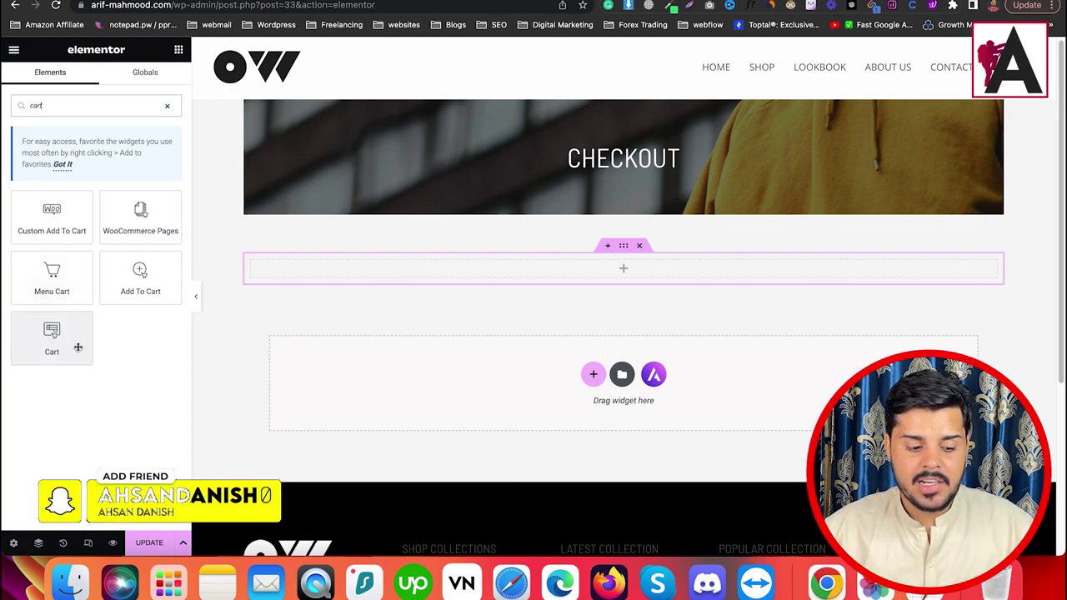
{"action": "left_click_drag", "start_coordinate": [67, 350], "coordinate": [638, 278]}
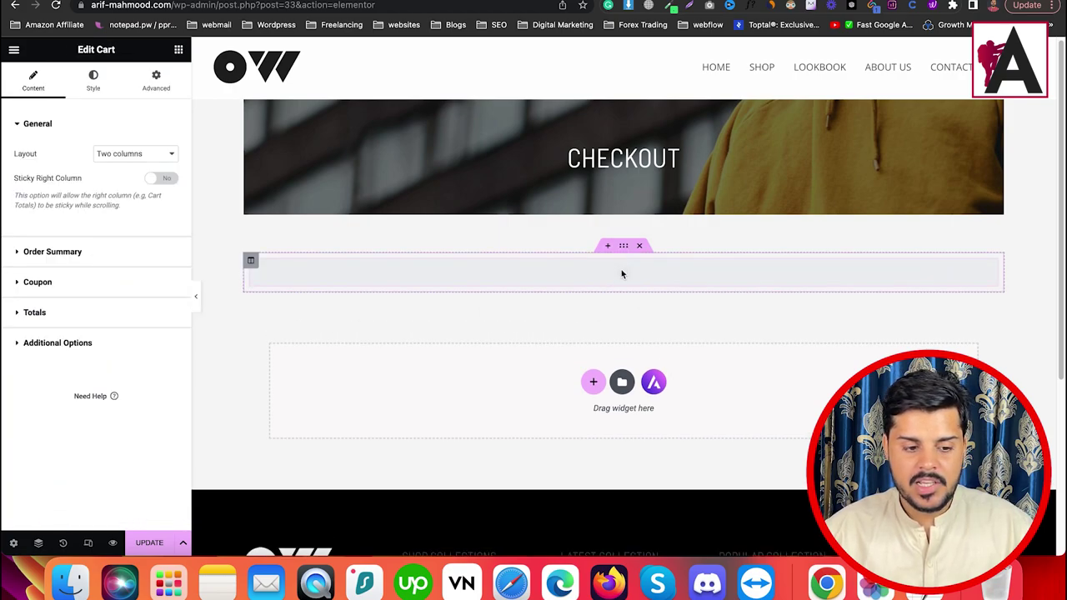
{"action": "right_click", "coordinate": [708, 306]}
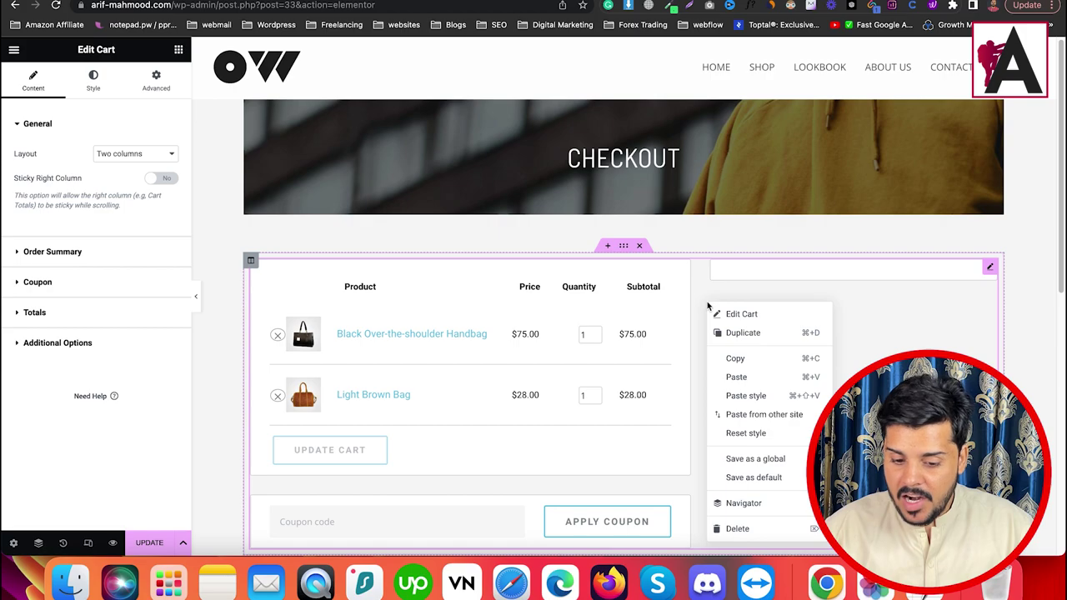
{"action": "left_click", "coordinate": [735, 530]}
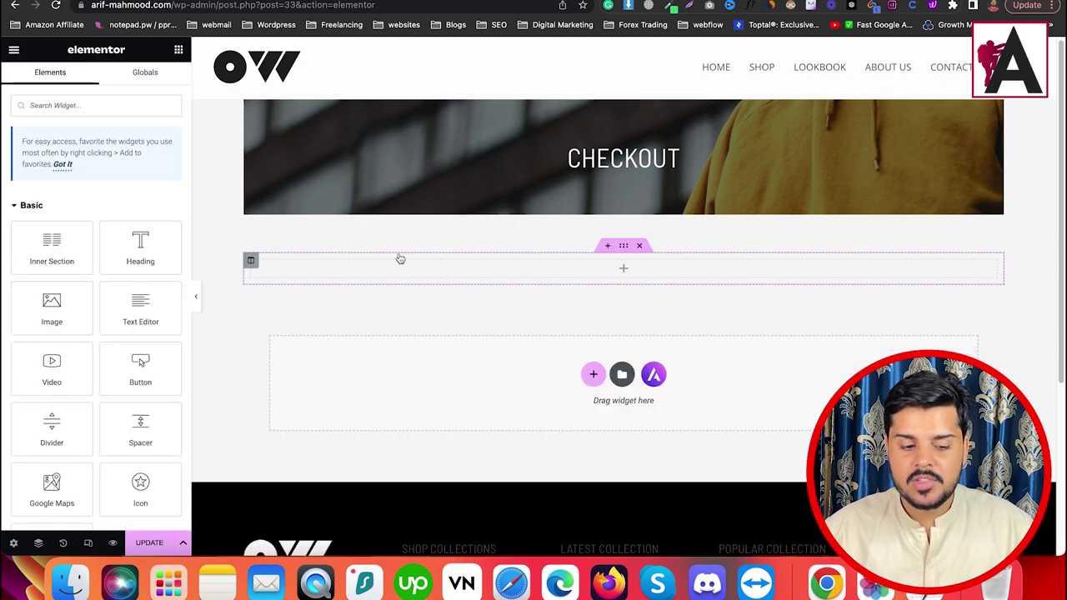
- Find the Checkout widget and place it in the empty section below the banner
{"action": "left_click", "coordinate": [101, 110]}
{"action": "type", "text": "check"}
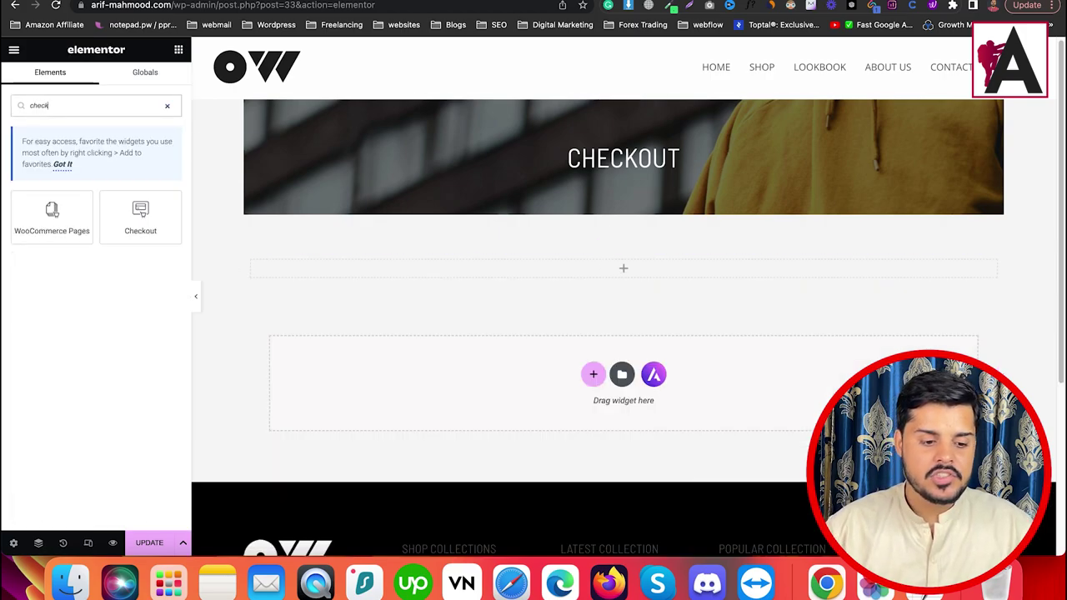
{"action": "left_click_drag", "start_coordinate": [140, 215], "coordinate": [536, 281]}
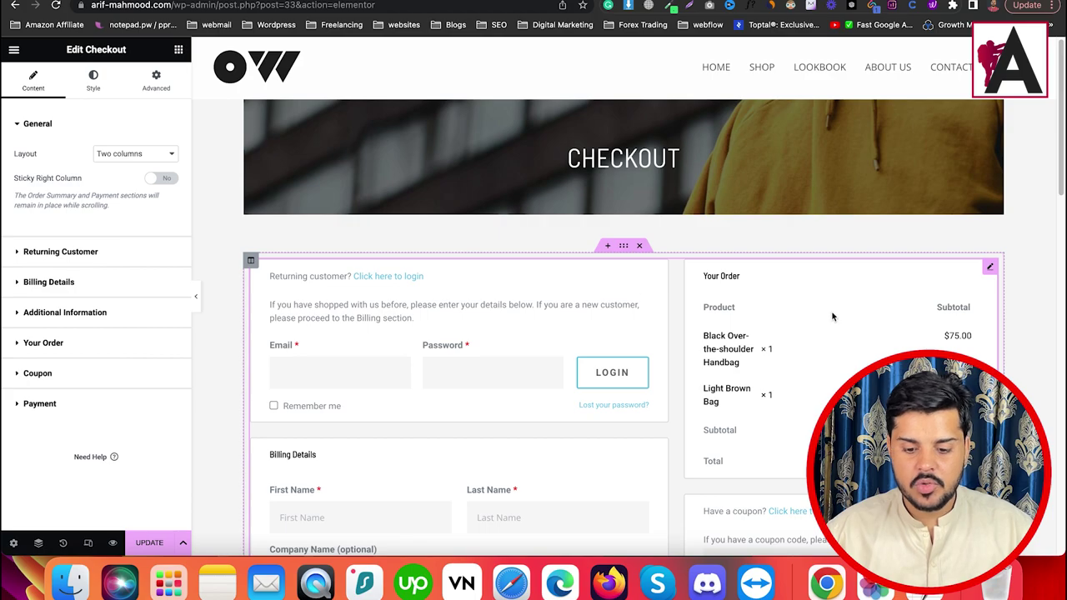
{"action": "scroll", "coordinate": [832, 316], "scroll_direction": "down", "scroll_amount": 15}
{"action": "scroll", "coordinate": [500, 254], "scroll_direction": "up", "scroll_amount": 15}
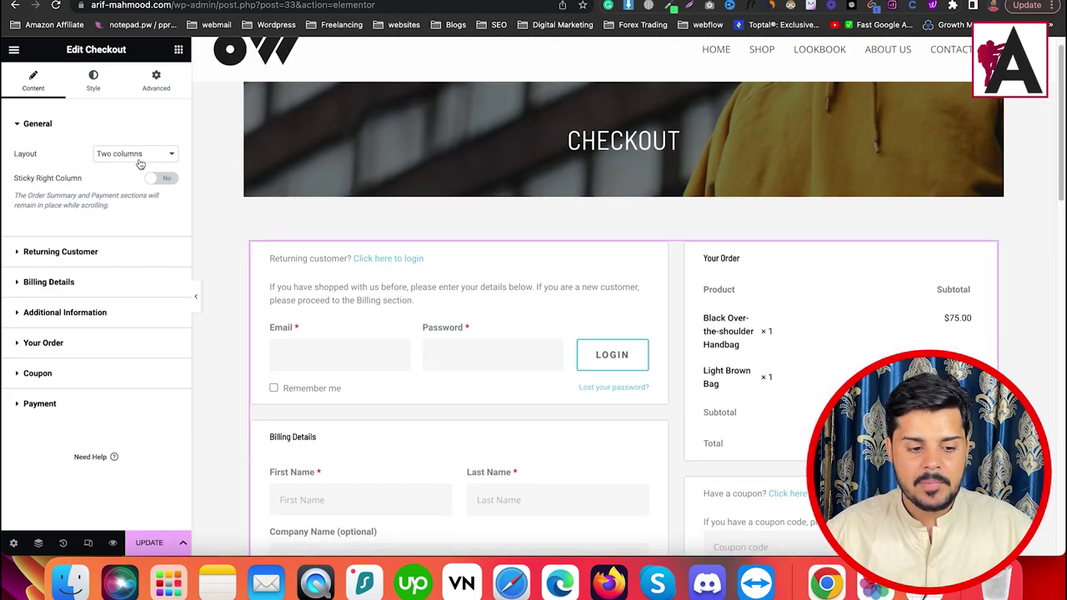
- Try the one-column layout on the Checkout widget and return it to two columns
{"action": "left_click", "coordinate": [138, 158]}
{"action": "left_click", "coordinate": [127, 166]}
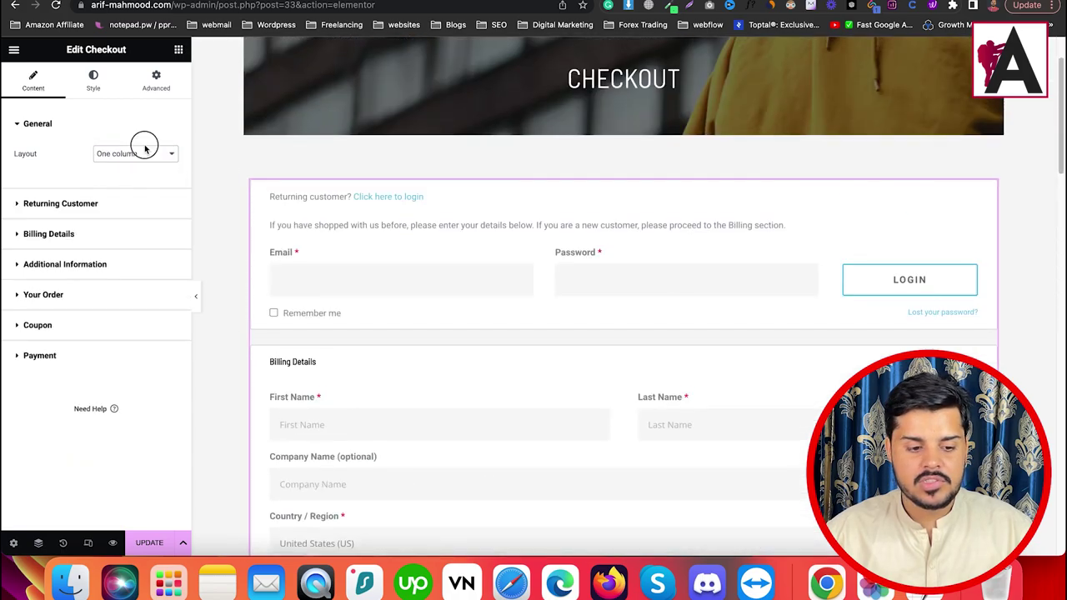
{"action": "left_click", "coordinate": [148, 156]}
{"action": "left_click", "coordinate": [138, 134]}
{"action": "left_click", "coordinate": [153, 153]}
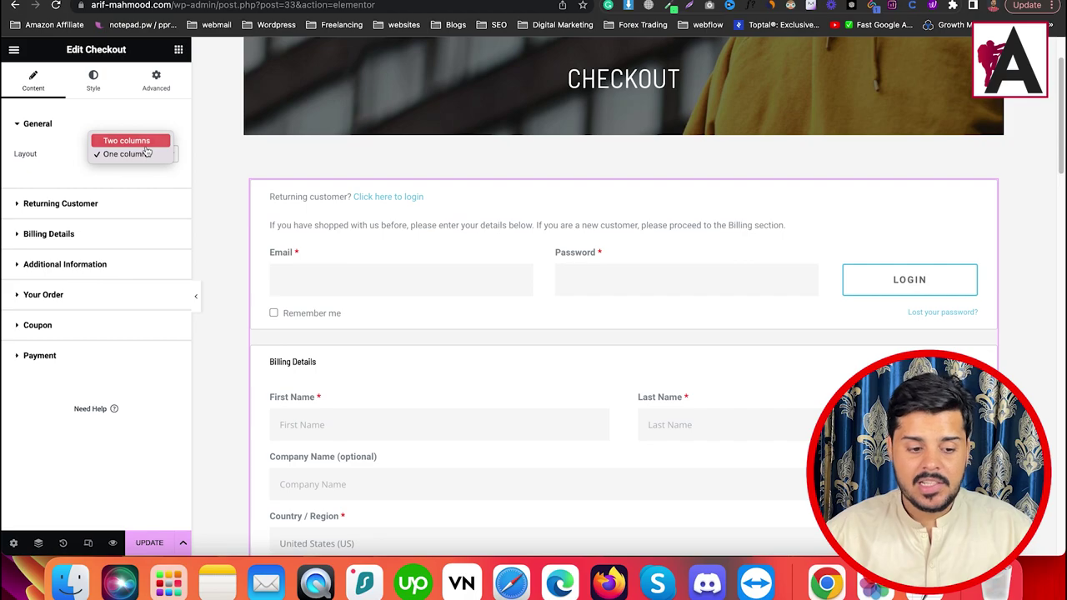
{"action": "left_click", "coordinate": [132, 141]}
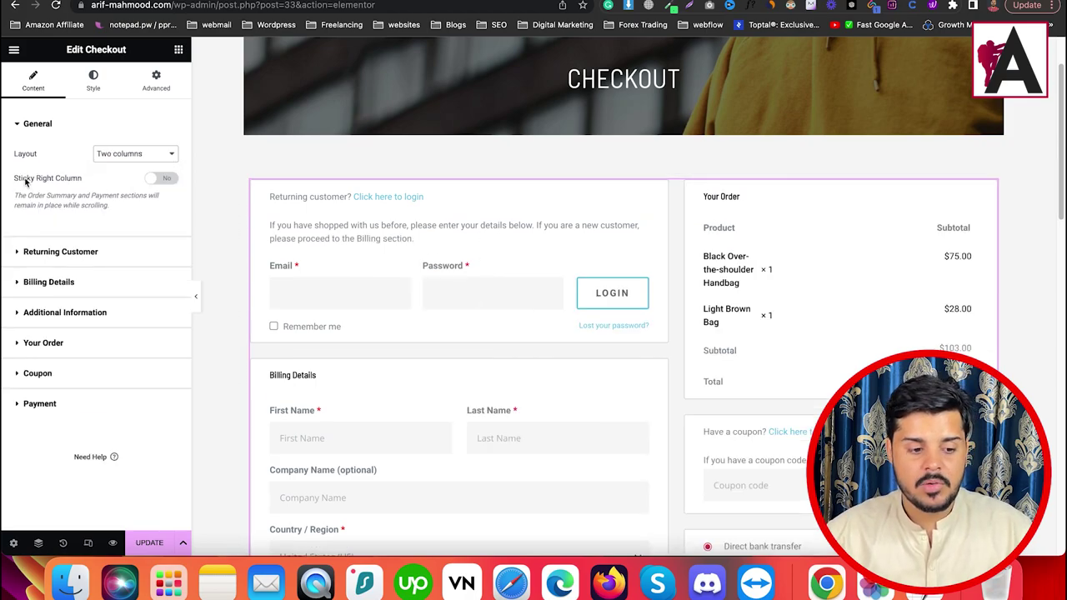
- Enable the sticky right column on the Checkout widget and check how it behaves along the page
{"action": "left_click", "coordinate": [164, 179]}
{"action": "scroll", "coordinate": [930, 329], "scroll_direction": "down", "scroll_amount": 10}
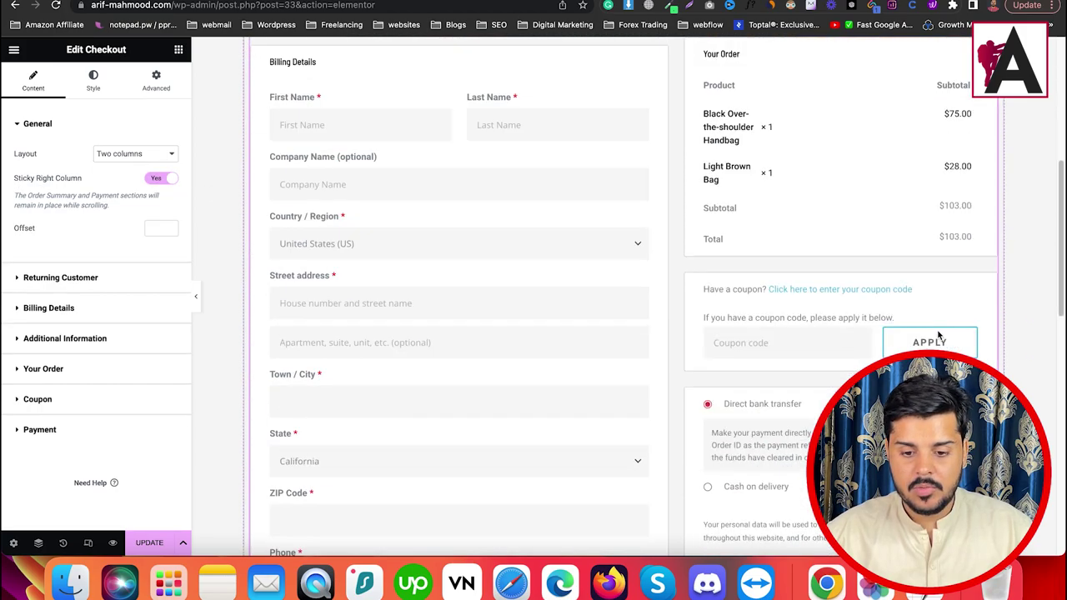
{"action": "scroll", "coordinate": [913, 325], "scroll_direction": "down", "scroll_amount": 5}
{"action": "scroll", "coordinate": [912, 333], "scroll_direction": "up", "scroll_amount": 15}
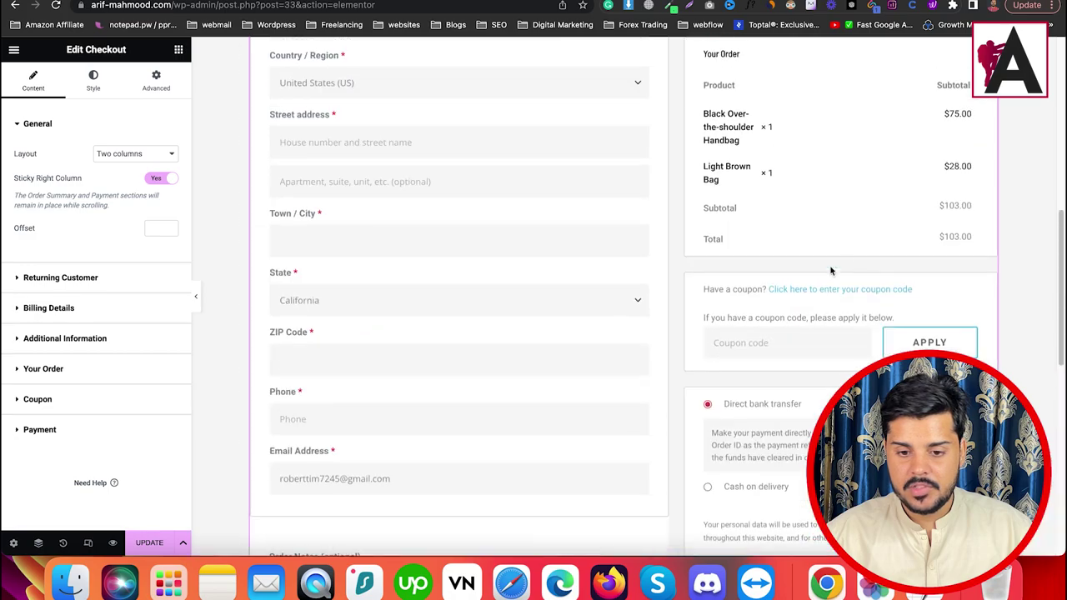
{"action": "scroll", "coordinate": [849, 162], "scroll_direction": "up", "scroll_amount": 3}
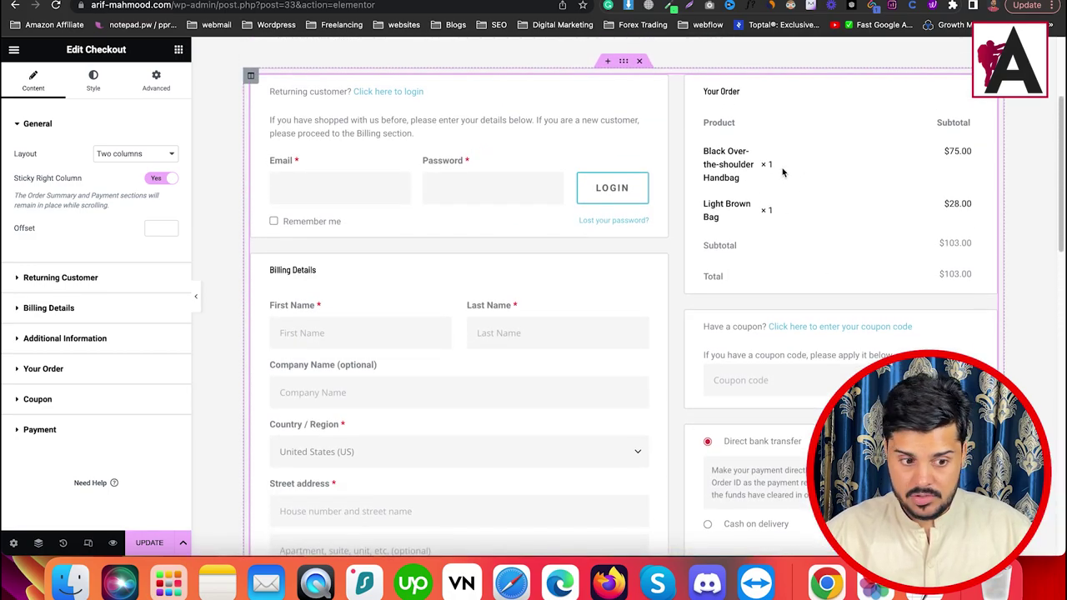
- Review the Checkout widget's Returning Customer settings and the form items under Billing Details
{"action": "left_click", "coordinate": [105, 278]}
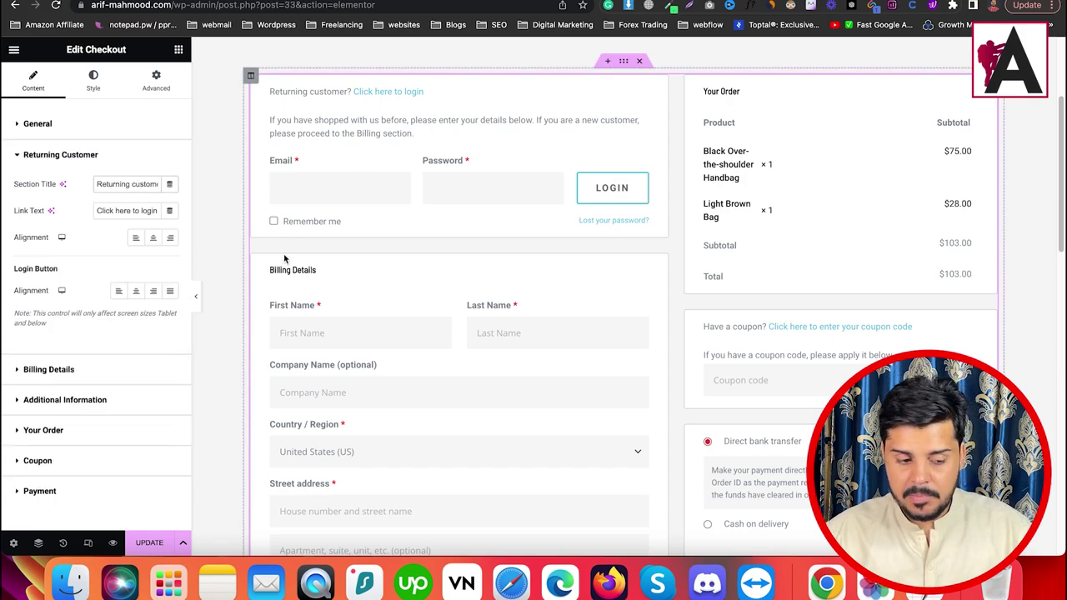
{"action": "left_click_drag", "start_coordinate": [155, 184], "coordinate": [93, 211]}
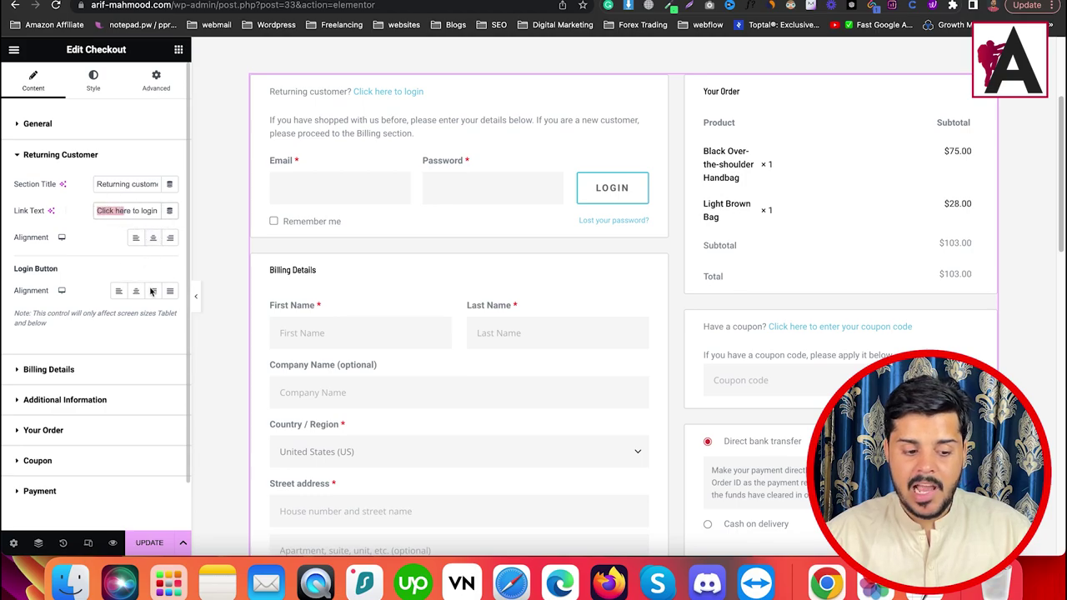
{"action": "scroll", "coordinate": [134, 309], "scroll_direction": "down", "scroll_amount": 2}
{"action": "left_click", "coordinate": [110, 316]}
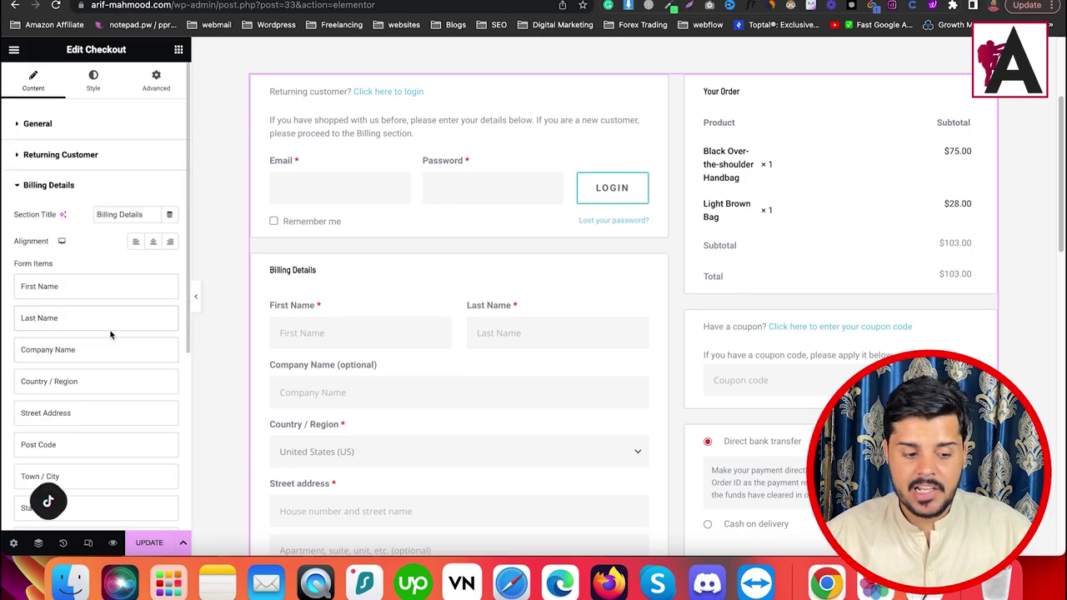
{"action": "scroll", "coordinate": [110, 334], "scroll_direction": "down", "scroll_amount": 8}
{"action": "scroll", "coordinate": [91, 301], "scroll_direction": "up", "scroll_amount": 5}
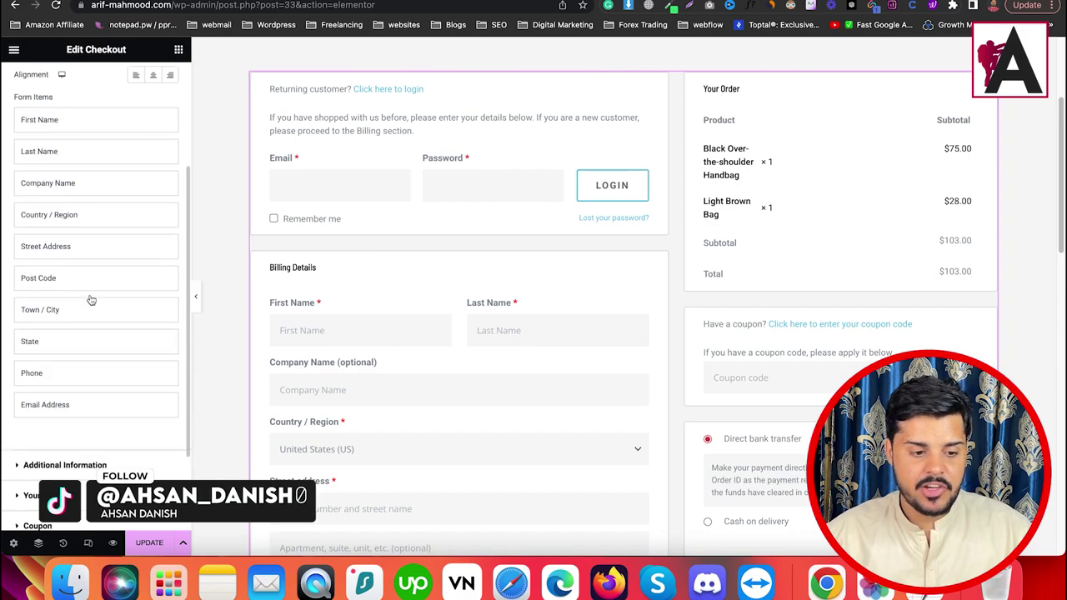
{"action": "scroll", "coordinate": [372, 355], "scroll_direction": "down", "scroll_amount": 8}
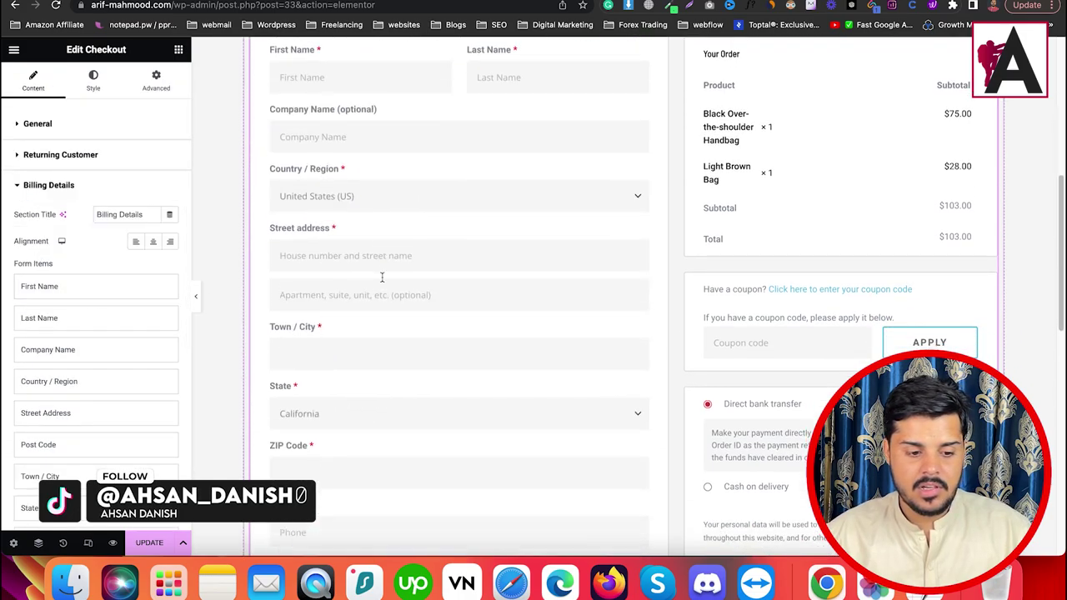
- Examine the Company Name billing item's label, placeholder and default value options
{"action": "left_click", "coordinate": [86, 347]}
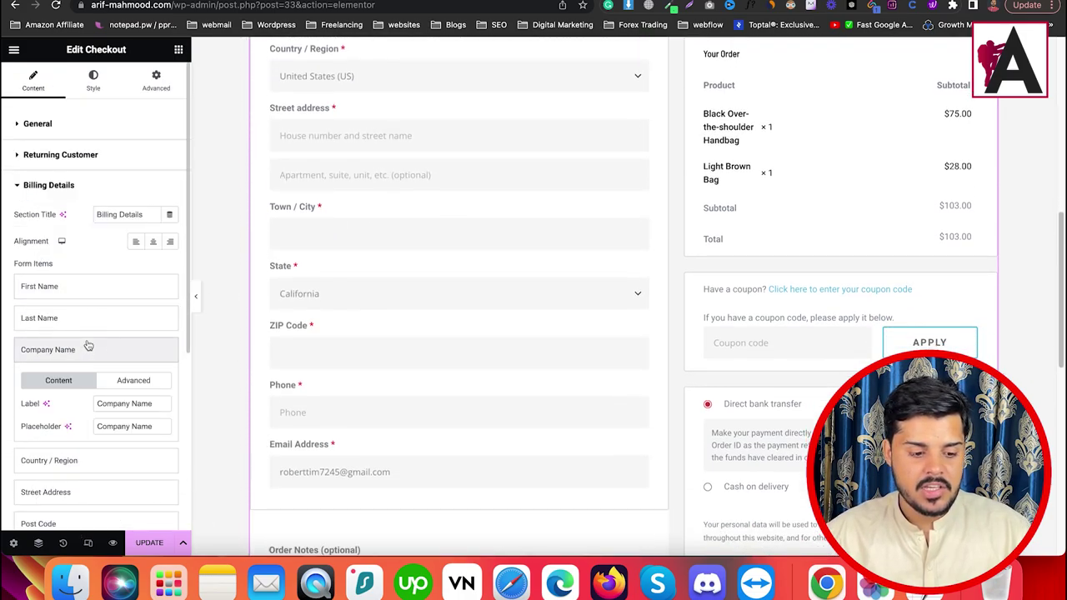
{"action": "scroll", "coordinate": [125, 325], "scroll_direction": "down", "scroll_amount": 5}
{"action": "triple_click", "coordinate": [143, 209]}
{"action": "left_click", "coordinate": [129, 234]}
{"action": "left_click", "coordinate": [135, 190]}
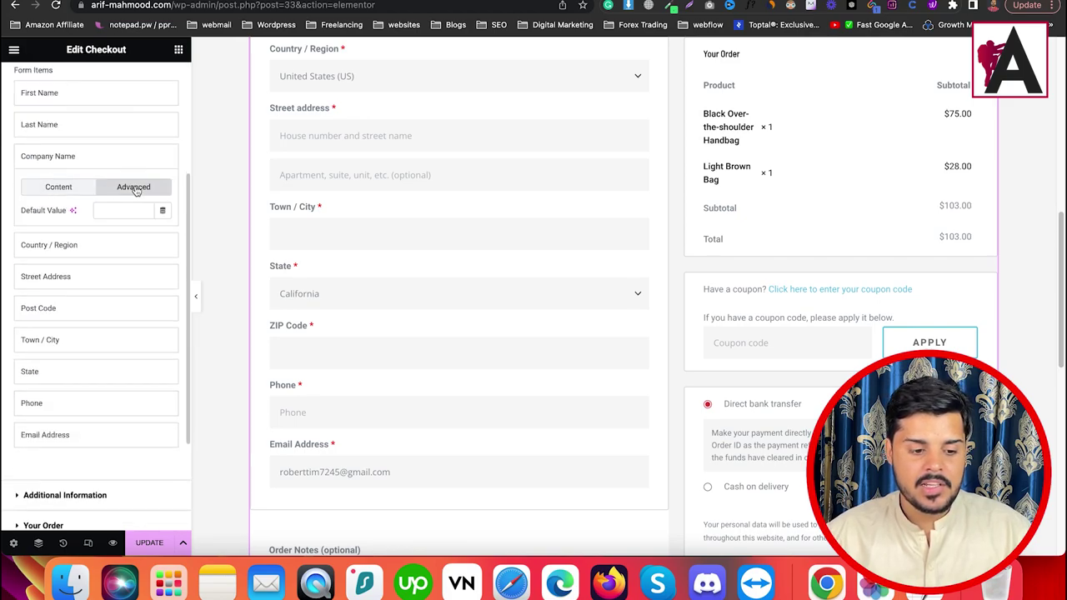
{"action": "left_click", "coordinate": [57, 193]}
{"action": "left_click", "coordinate": [101, 341]}
{"action": "scroll", "coordinate": [130, 343], "scroll_direction": "down", "scroll_amount": 3}
- Review the Additional Information settings, including the content and advanced options of the Order Notes item
{"action": "left_click", "coordinate": [100, 346]}
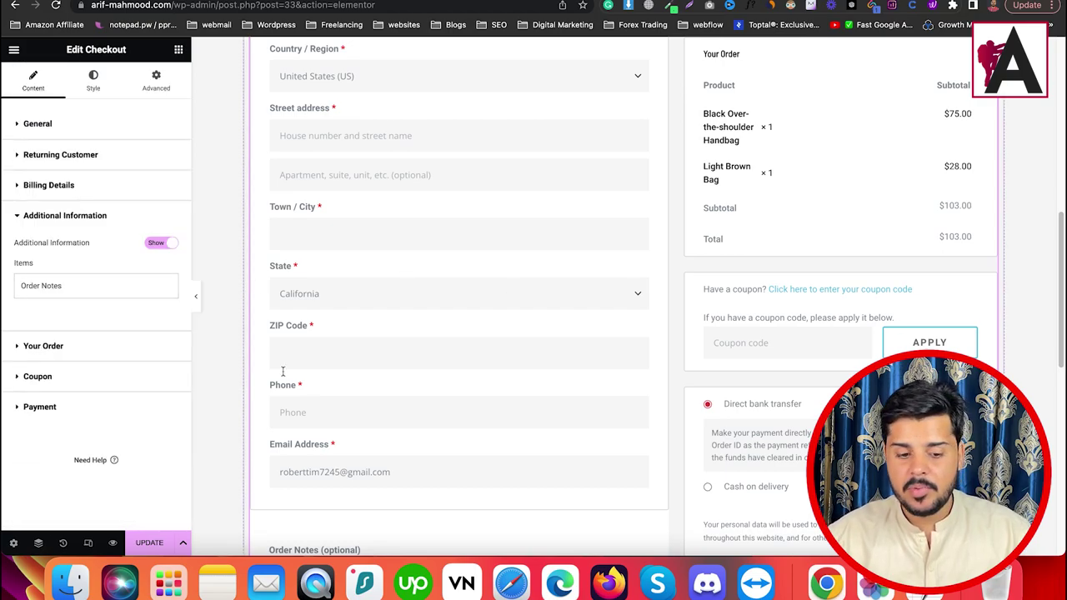
{"action": "scroll", "coordinate": [748, 336], "scroll_direction": "up", "scroll_amount": 5}
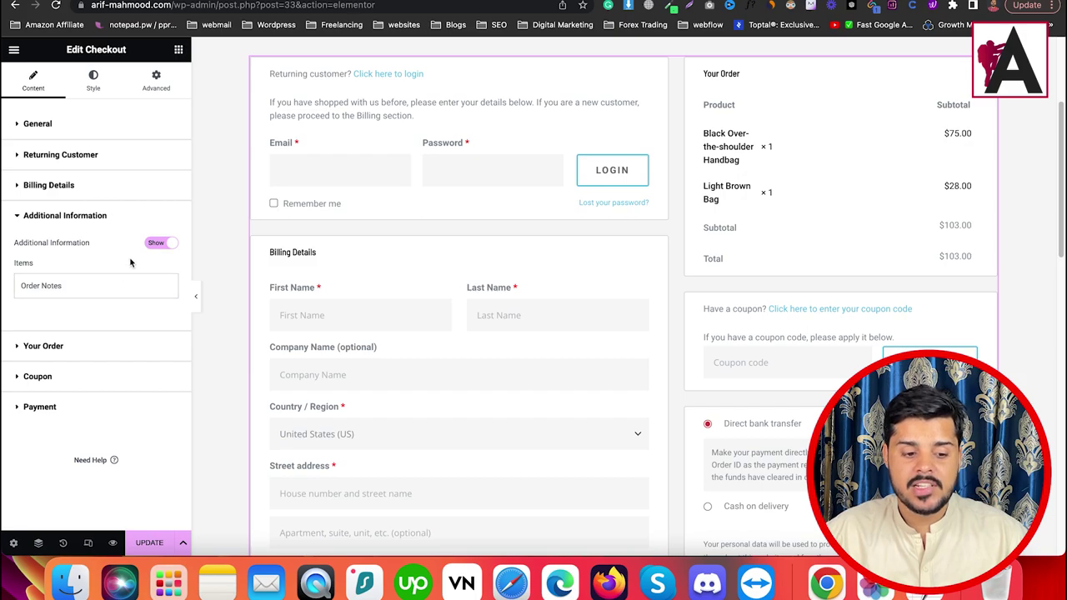
{"action": "left_click", "coordinate": [106, 289]}
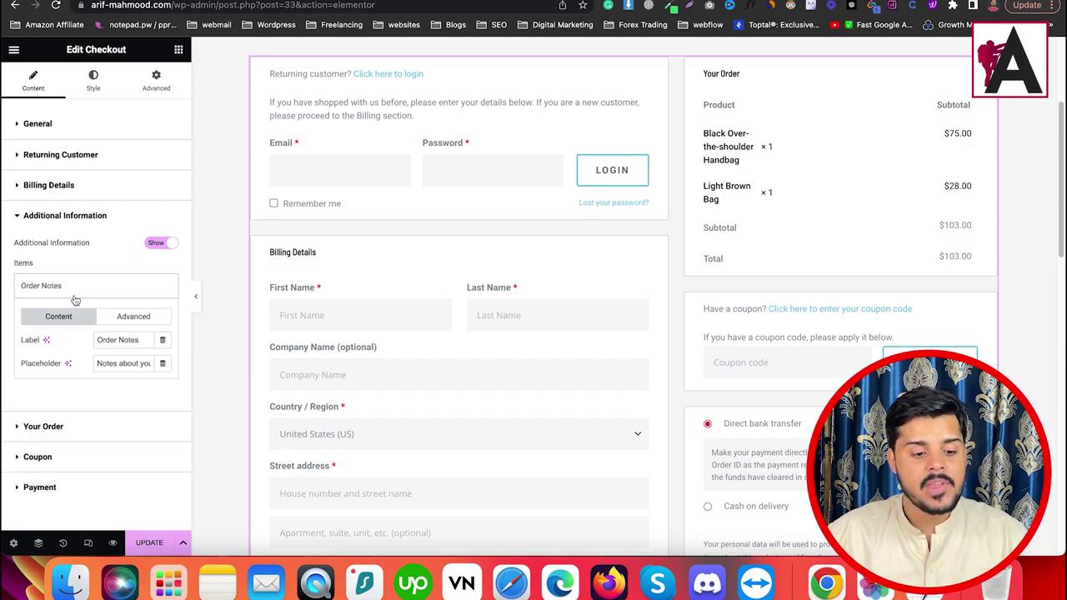
{"action": "left_click", "coordinate": [129, 321]}
{"action": "left_click", "coordinate": [62, 321]}
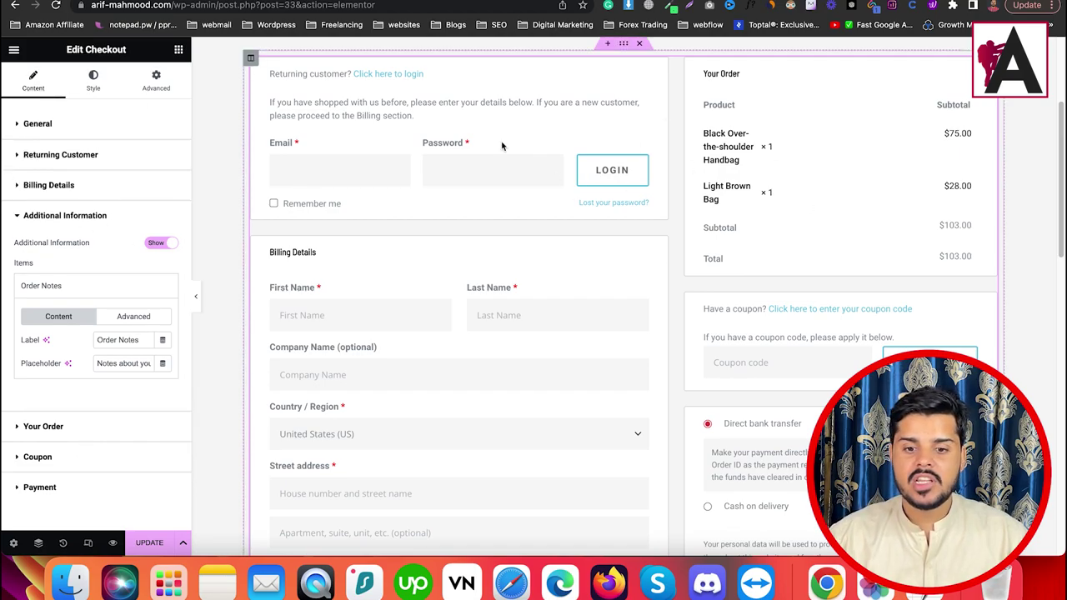
{"action": "scroll", "coordinate": [990, 138], "scroll_direction": "up", "scroll_amount": 2}
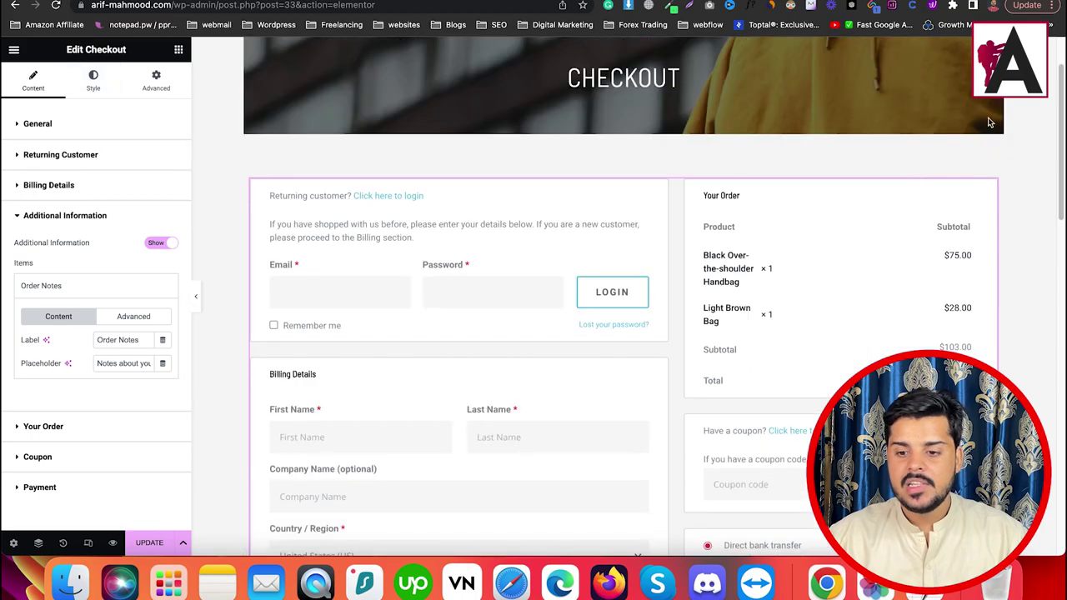
- Review the Checkout widget's style options, from the section settings to the groups listed below them
{"action": "left_click", "coordinate": [94, 81]}
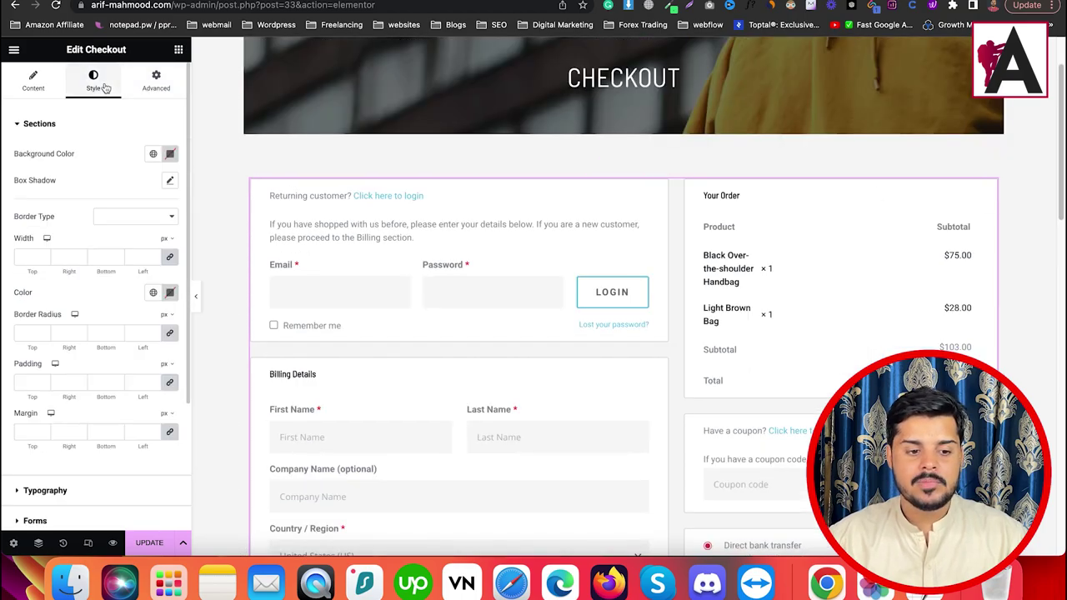
{"action": "scroll", "coordinate": [76, 152], "scroll_direction": "down", "scroll_amount": 3}
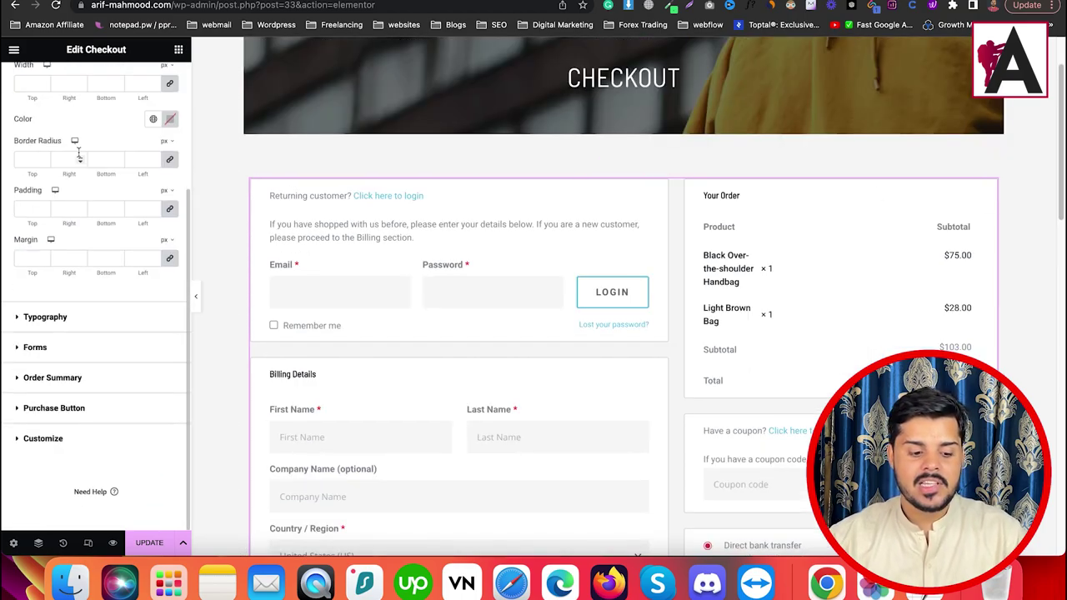
{"action": "scroll", "coordinate": [108, 260], "scroll_direction": "up", "scroll_amount": 3}
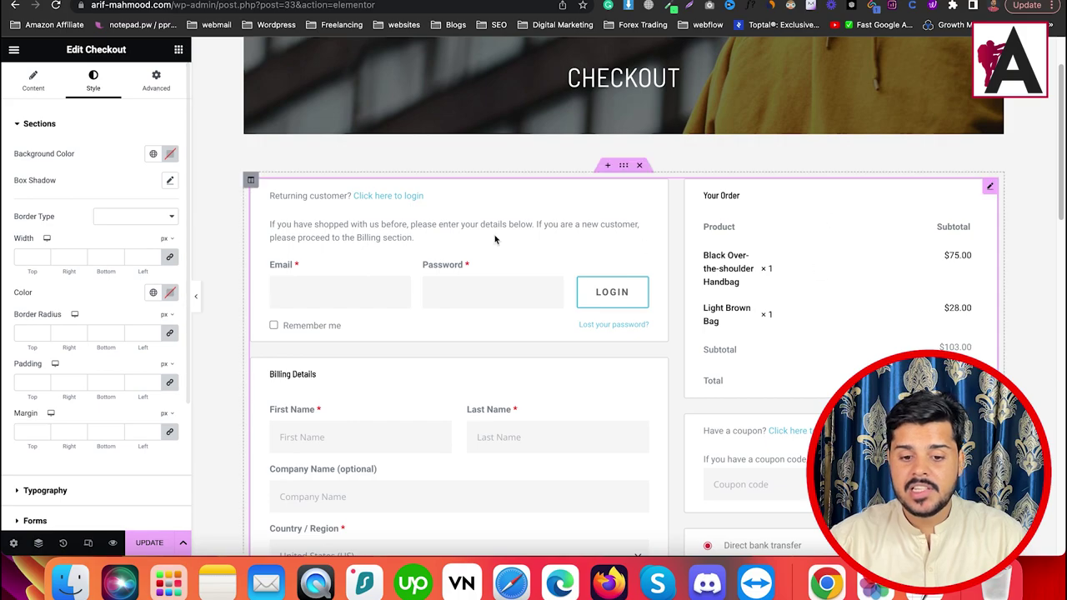
- Try a dark brownish background color (#726060) on the Checkout widget's sections and reset it to the default
{"action": "left_click", "coordinate": [169, 153]}
{"action": "mouse_move", "coordinate": [123, 246]}
{"action": "left_mouse_down"}
{"action": "mouse_move", "coordinate": [233, 211]}
{"action": "mouse_move", "coordinate": [89, 297]}
{"action": "mouse_move", "coordinate": [113, 244]}
{"action": "mouse_move", "coordinate": [120, 257]}
{"action": "left_mouse_up"}
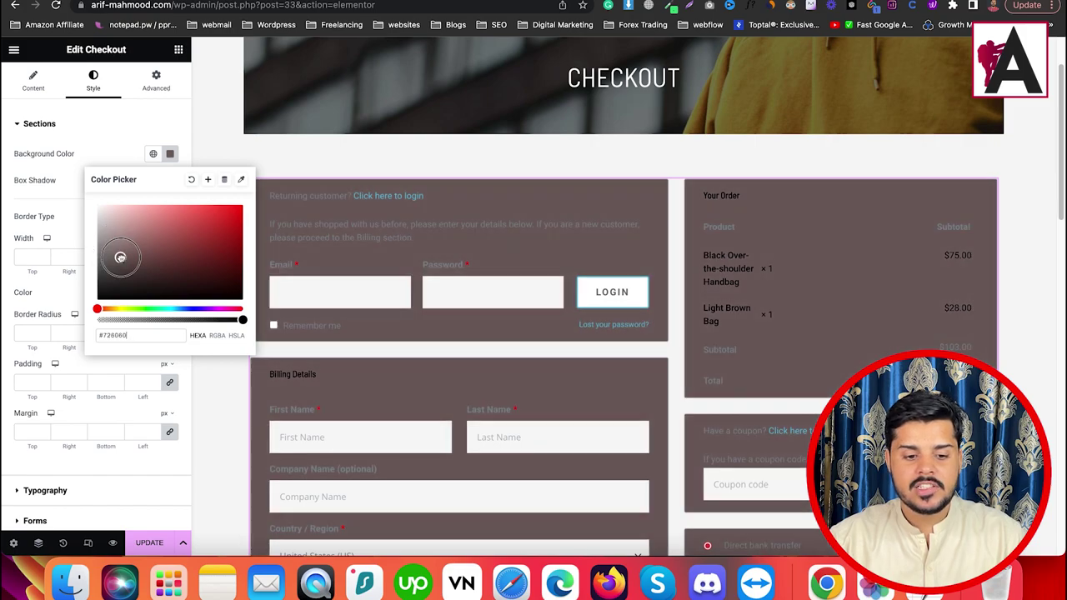
{"action": "left_click", "coordinate": [191, 181]}
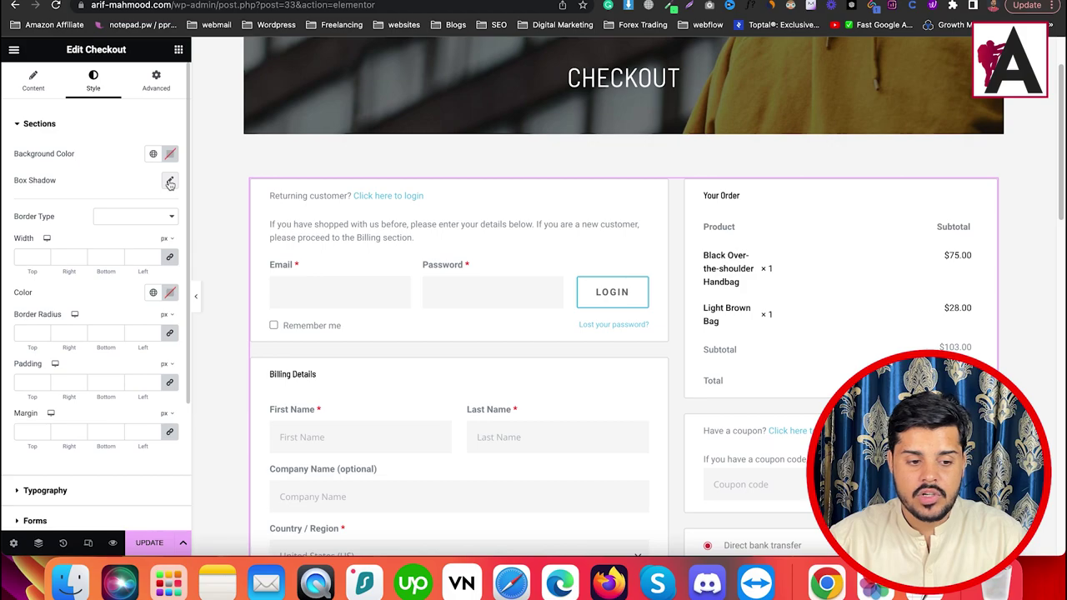
- Try a box shadow on the sections with horizontal offset 33 and vertical offset -6, and reset it
{"action": "left_click", "coordinate": [170, 182]}
{"action": "left_click_drag", "start_coordinate": [74, 248], "coordinate": [94, 245]}
{"action": "mouse_move", "coordinate": [75, 282]}
{"action": "left_mouse_down"}
{"action": "mouse_move", "coordinate": [59, 279]}
{"action": "mouse_move", "coordinate": [72, 282]}
{"action": "left_mouse_up"}
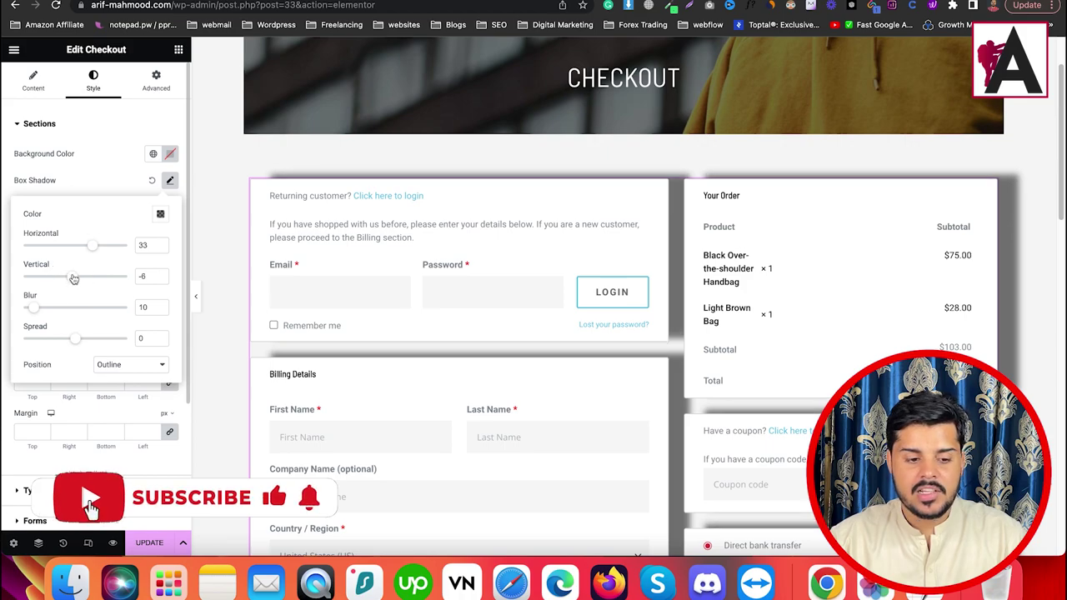
{"action": "left_click", "coordinate": [152, 181]}
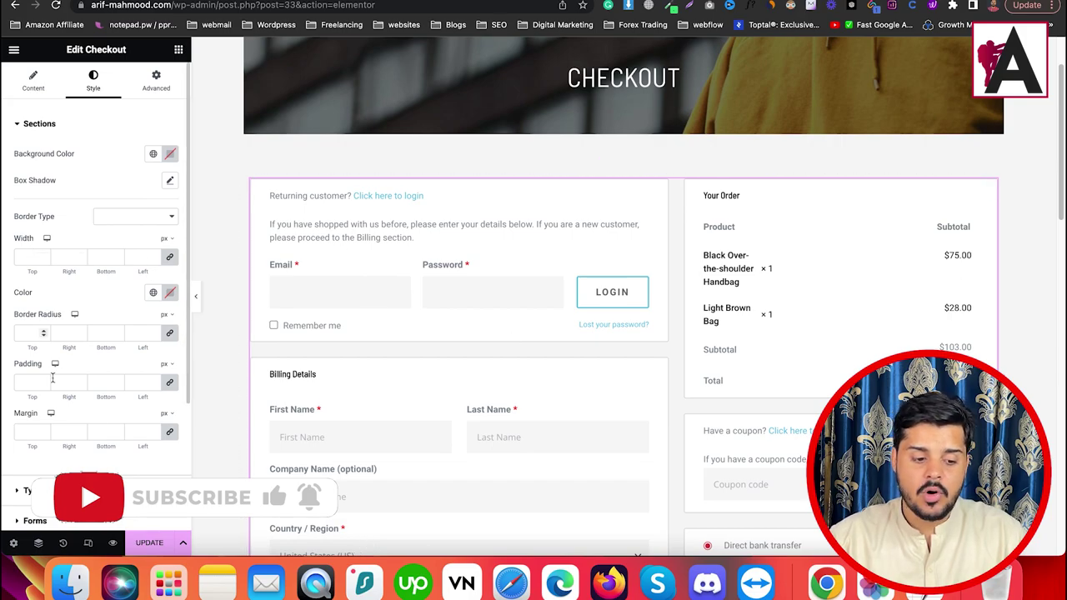
- Switch to the live checkout page and identify the font of its CHECKOUT heading with the font inspector extension
{"action": "scroll", "coordinate": [79, 429], "scroll_direction": "down", "scroll_amount": 5}
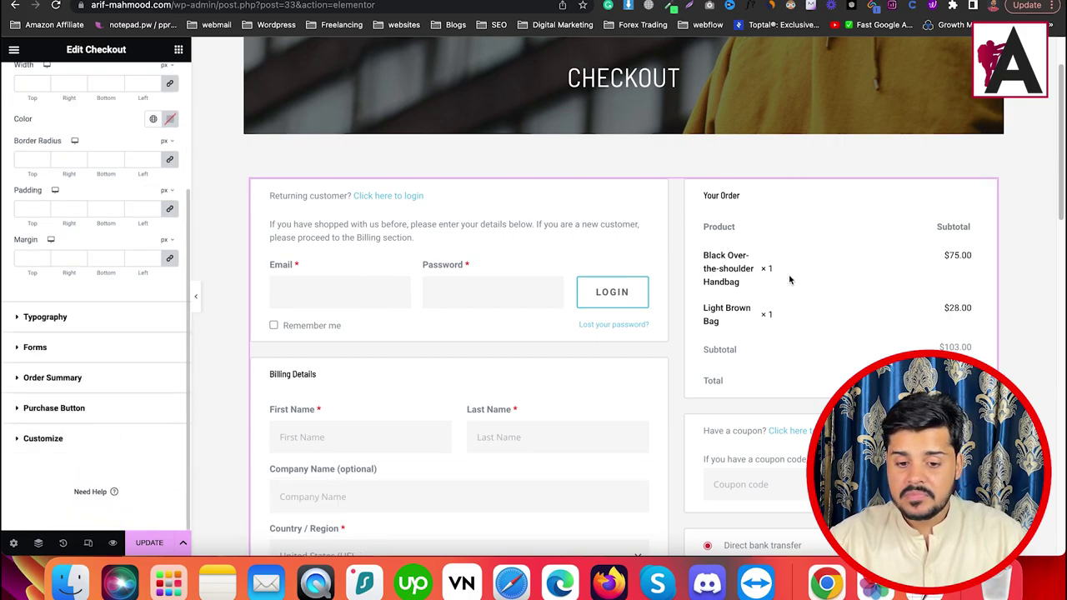
{"action": "left_click", "coordinate": [748, 309]}
{"action": "scroll", "coordinate": [670, 195], "scroll_direction": "up", "scroll_amount": 2}
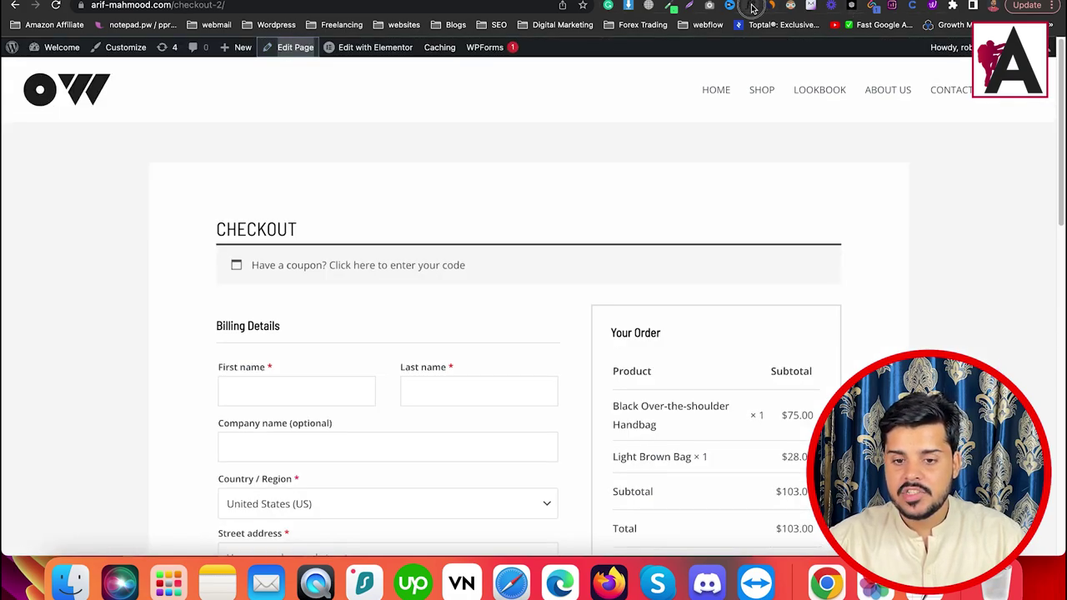
{"action": "left_click", "coordinate": [262, 233]}
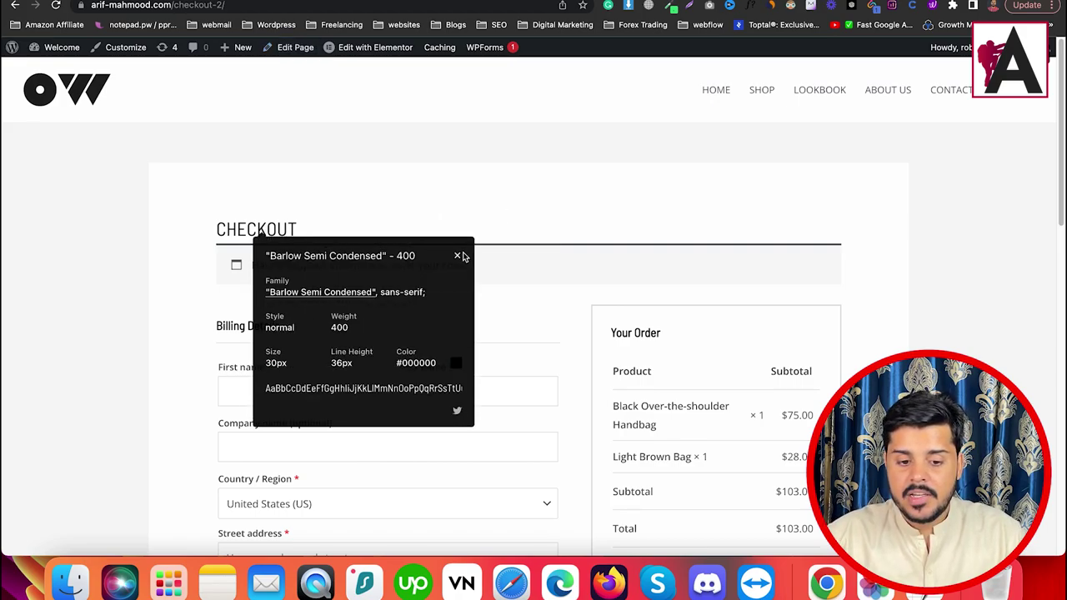
{"action": "left_click", "coordinate": [463, 254]}
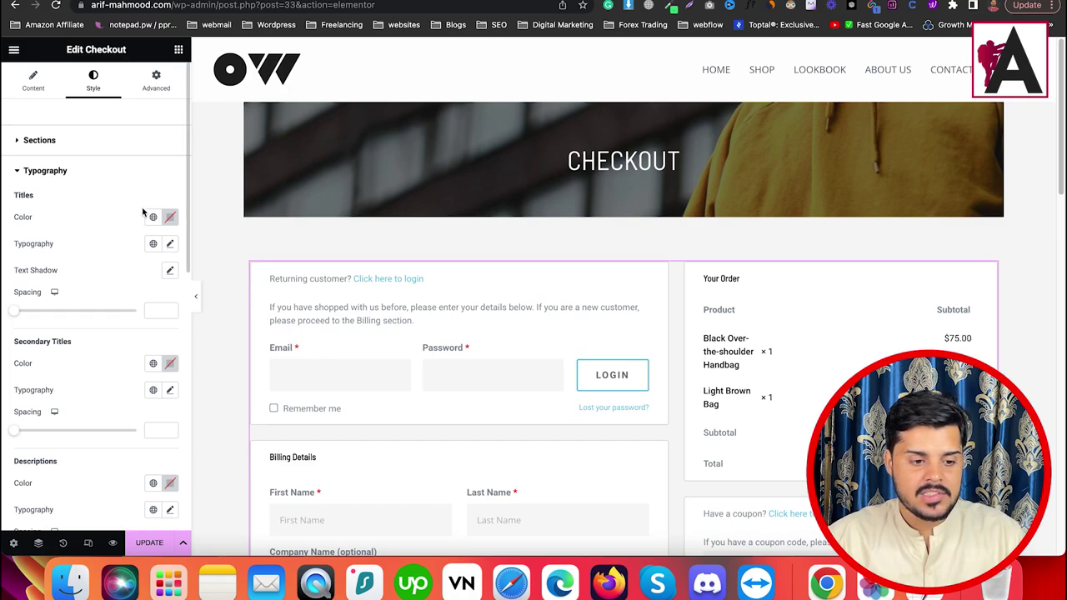
- Back in the Elementor editor, set the font family of the Checkout widget's Titles to Barlow Semi Condensed
{"action": "scroll", "coordinate": [143, 214], "scroll_direction": "down", "scroll_amount": 1}
{"action": "left_click", "coordinate": [170, 212]}
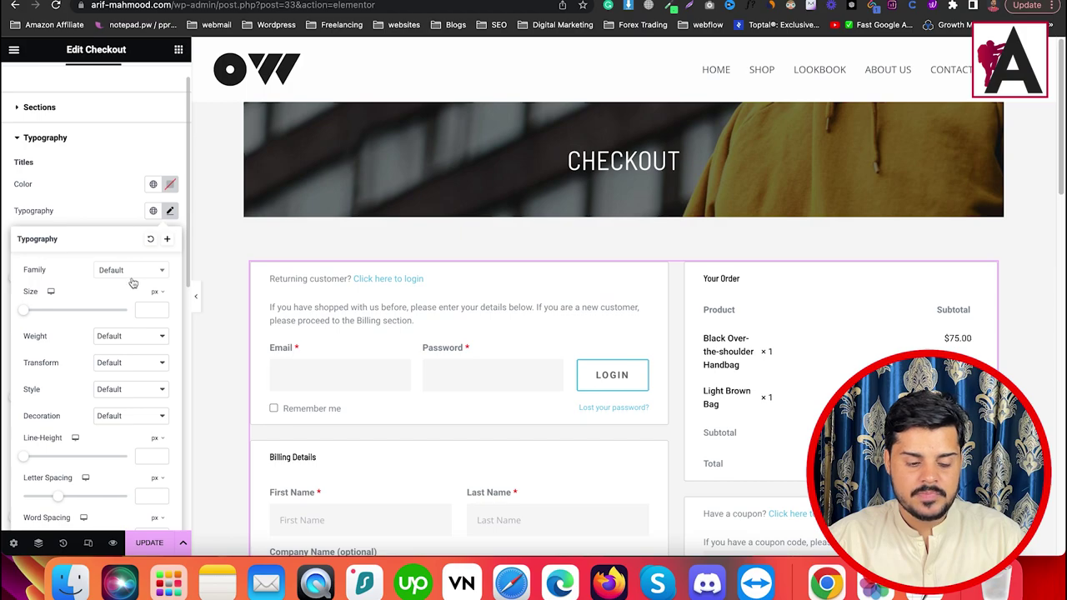
{"action": "left_click", "coordinate": [131, 274]}
{"action": "type", "text": "barl"}
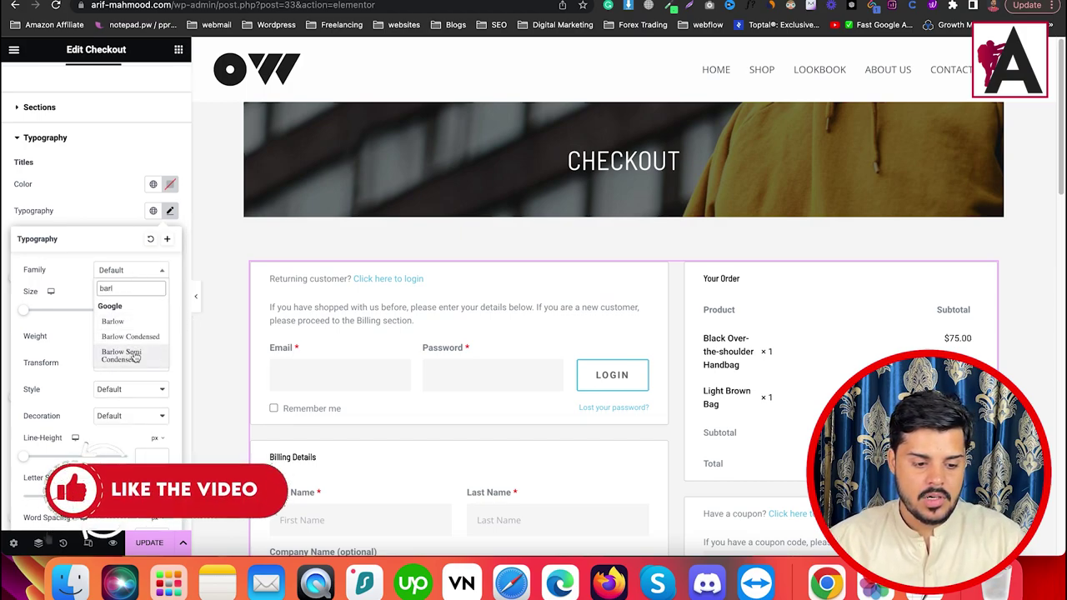
{"action": "left_click", "coordinate": [125, 355]}
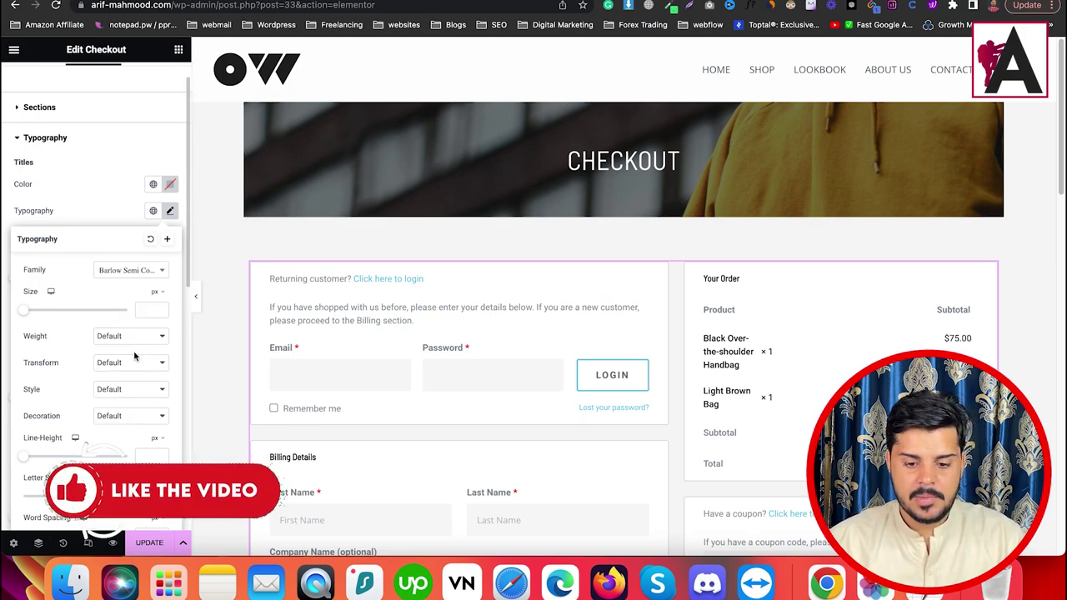
{"action": "left_click", "coordinate": [271, 455]}
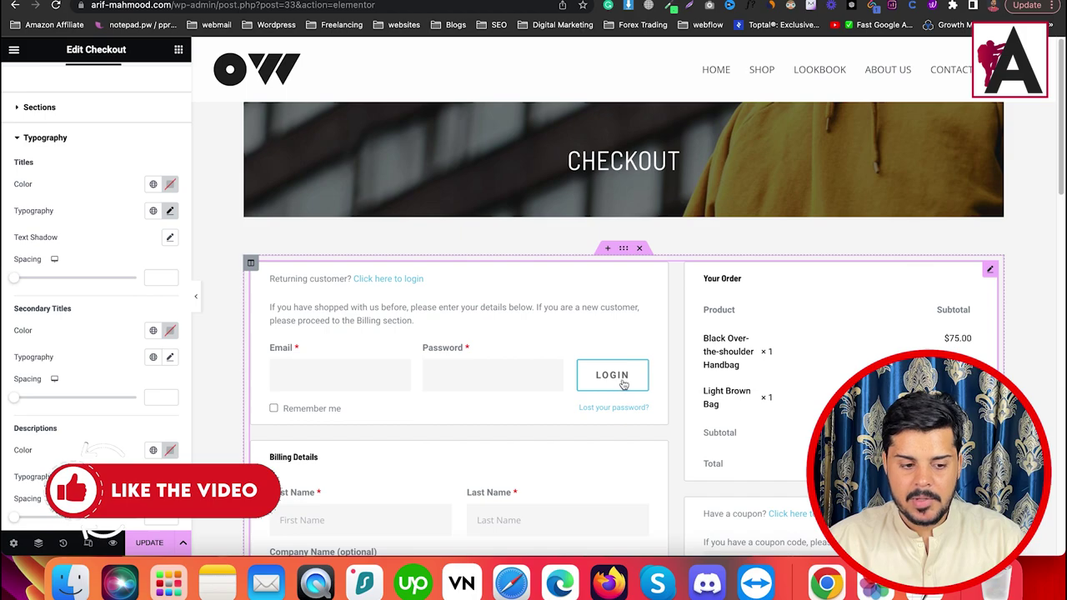
- Set the Titles color of the Checkout widget's typography to a bright green
{"action": "scroll", "coordinate": [45, 171], "scroll_direction": "down", "scroll_amount": 2}
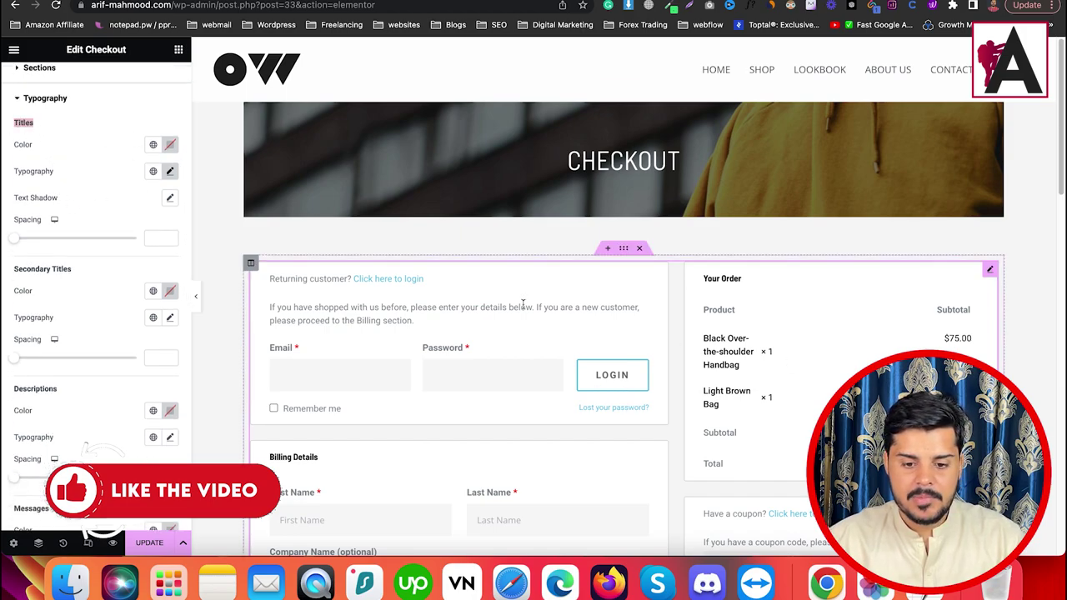
{"action": "left_click", "coordinate": [169, 145]}
{"action": "left_click_drag", "start_coordinate": [135, 214], "coordinate": [159, 298]}
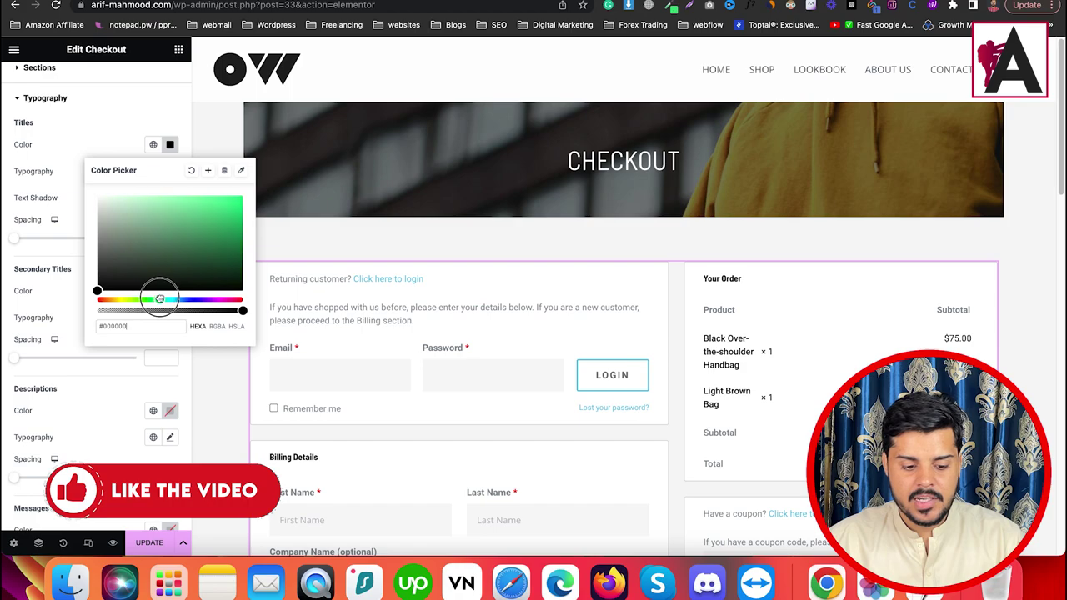
{"action": "left_click_drag", "start_coordinate": [166, 234], "coordinate": [228, 211]}
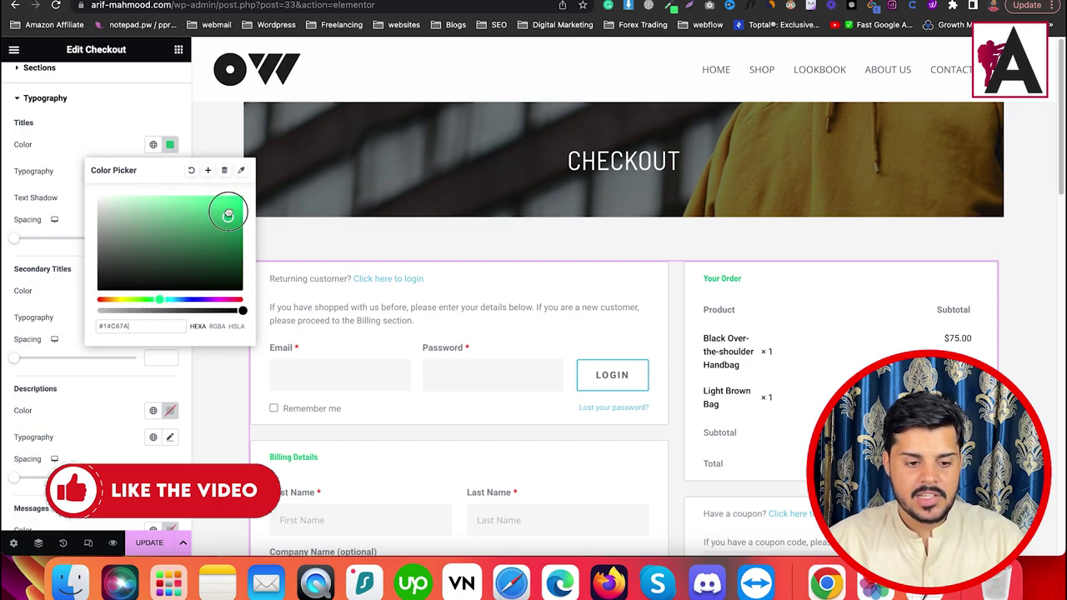
{"action": "left_click", "coordinate": [65, 209]}
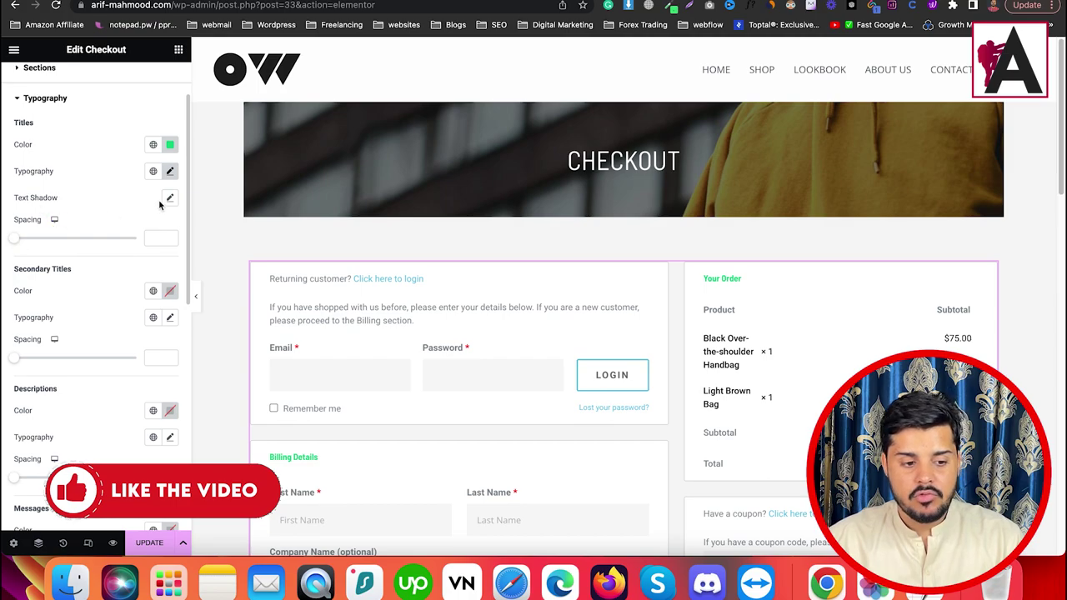
- Set the Secondary Titles typography to the Barlow Semi Condensed family at a size of 18 px
{"action": "scroll", "coordinate": [67, 320], "scroll_direction": "down", "scroll_amount": 1}
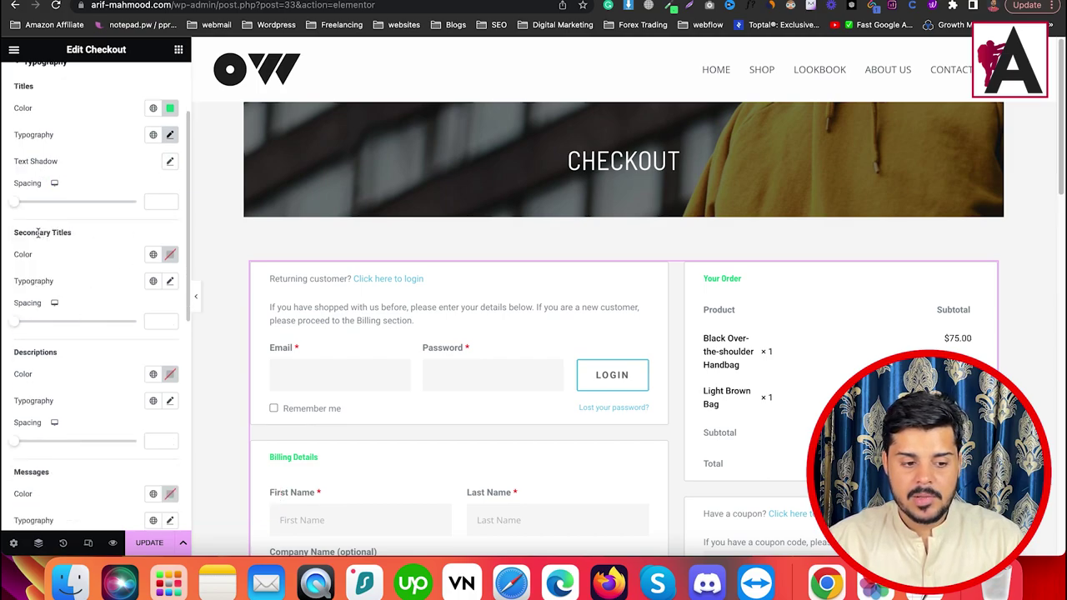
{"action": "left_click", "coordinate": [170, 281]}
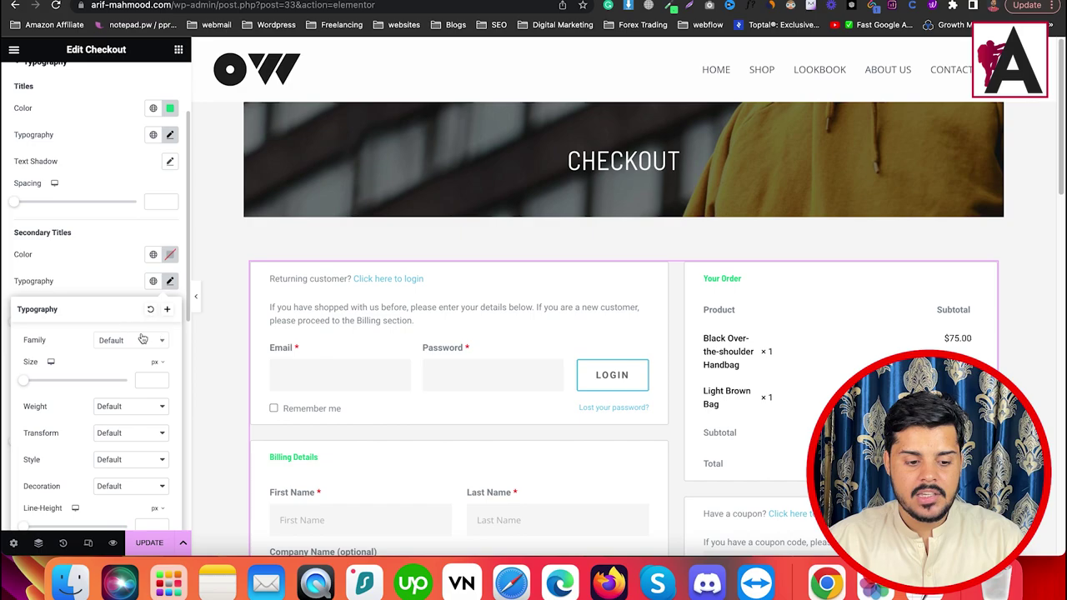
{"action": "left_click", "coordinate": [143, 339]}
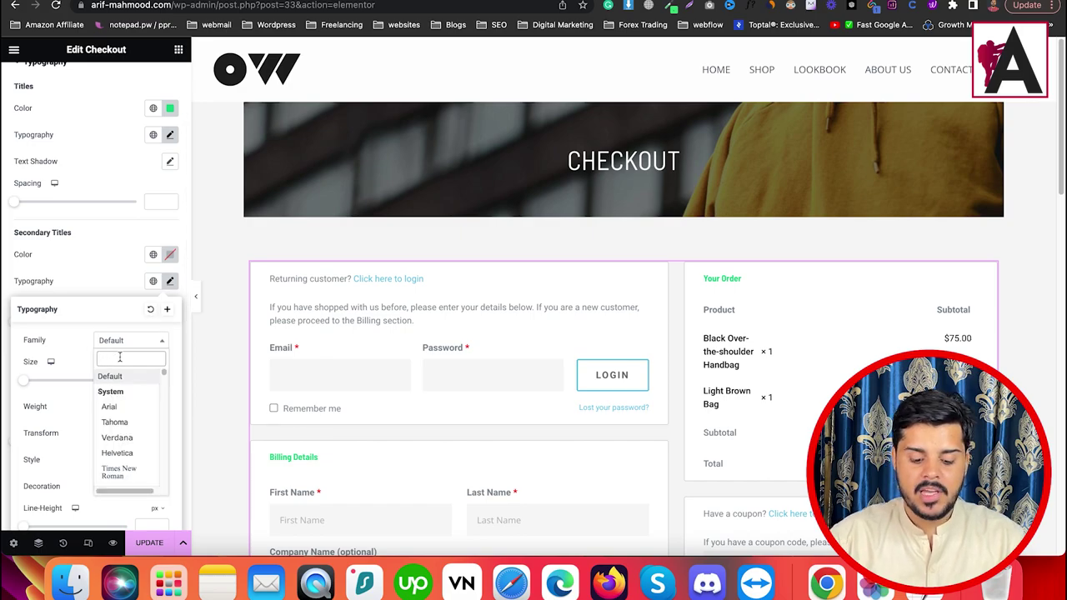
{"action": "type", "text": "bar"}
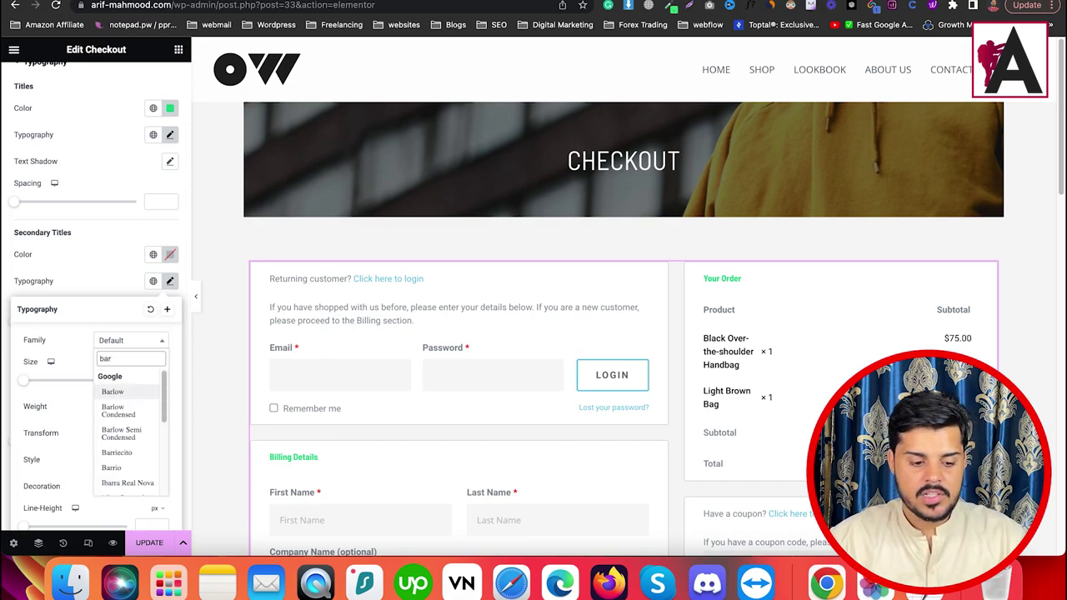
{"action": "left_click", "coordinate": [123, 433]}
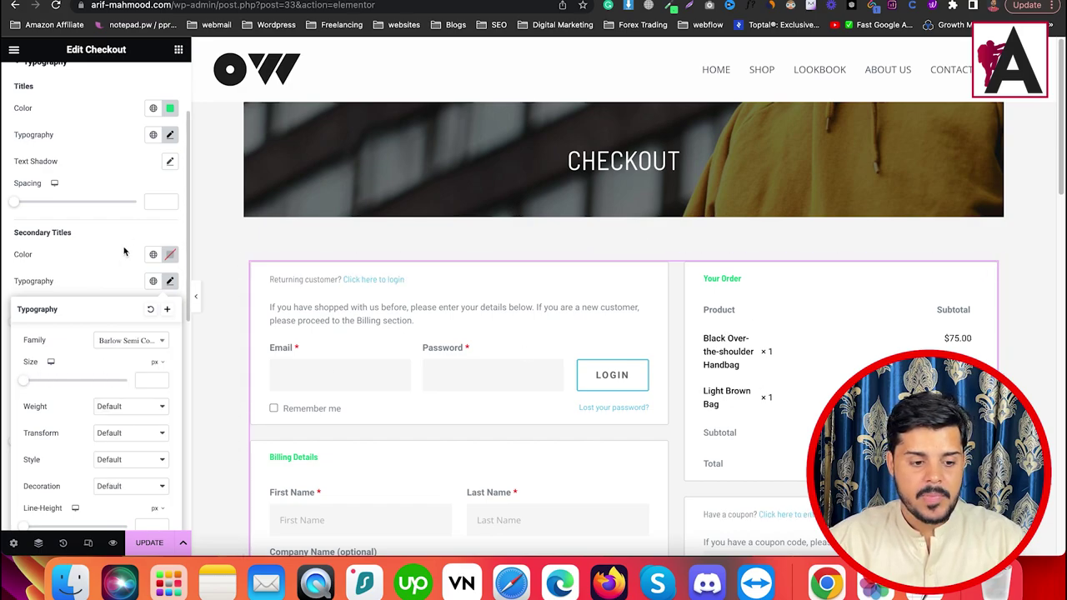
{"action": "left_click_drag", "start_coordinate": [24, 382], "coordinate": [33, 383]}
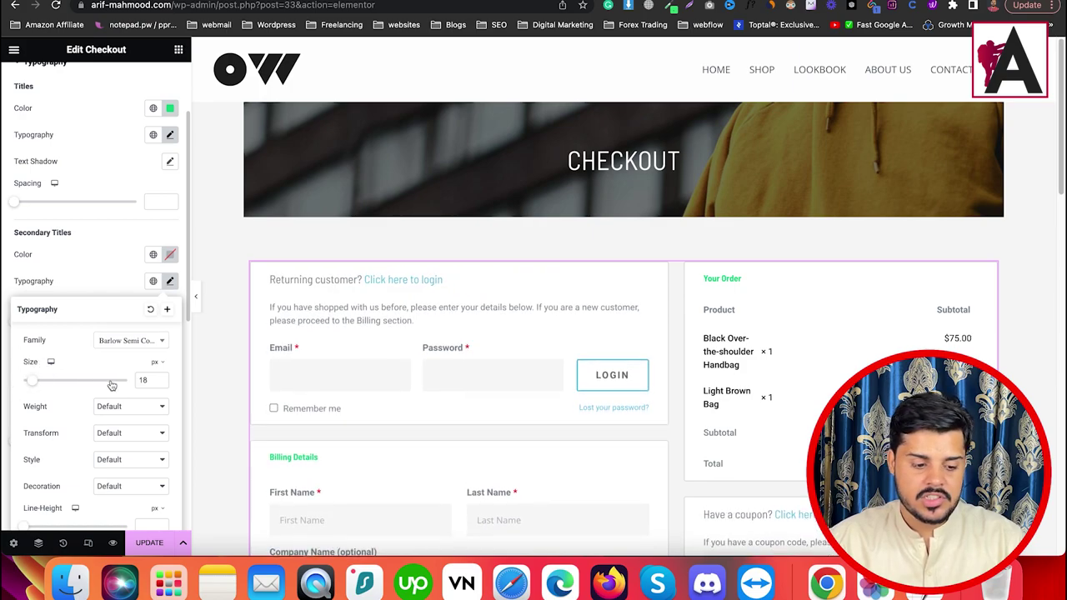
- Review the remaining typography options for descriptions, messages, checkboxes, radio buttons and links alongside the page preview
{"action": "scroll", "coordinate": [113, 385], "scroll_direction": "down", "scroll_amount": 2}
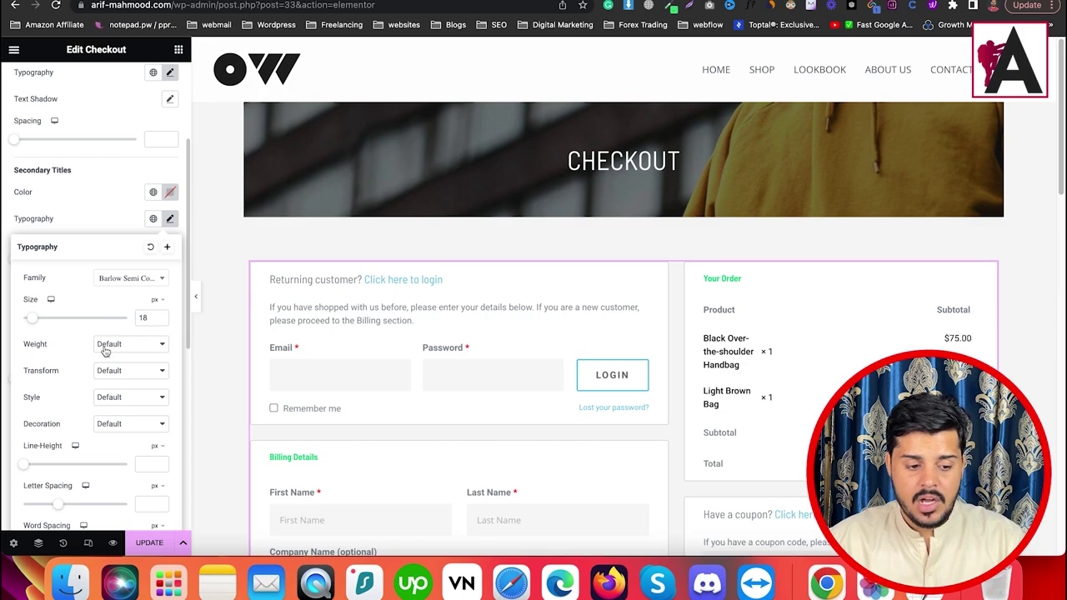
{"action": "scroll", "coordinate": [125, 375], "scroll_direction": "down", "scroll_amount": 3}
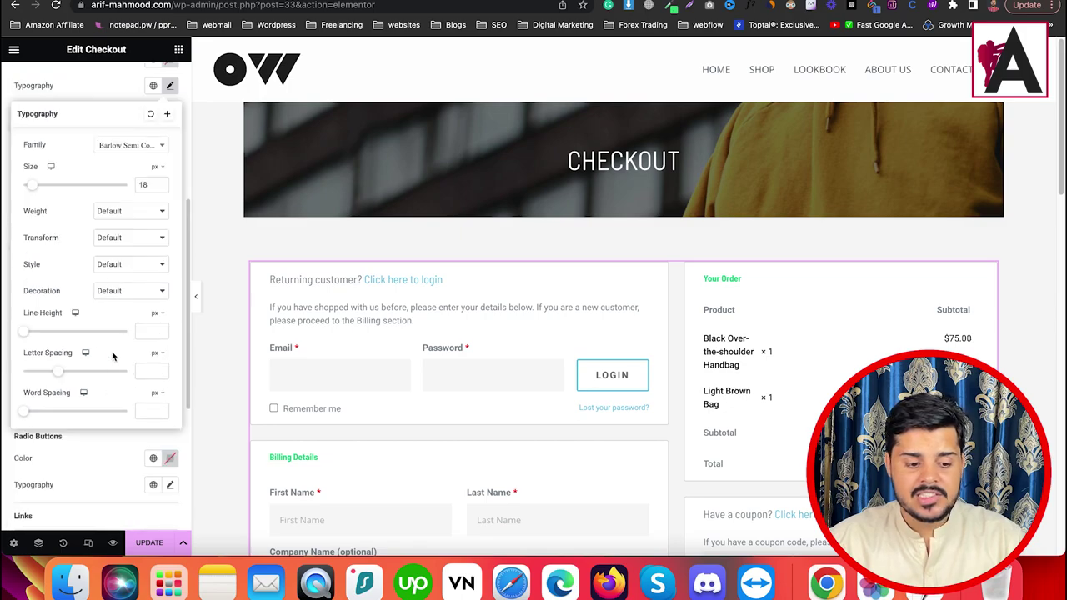
{"action": "scroll", "coordinate": [112, 356], "scroll_direction": "up", "scroll_amount": 5}
{"action": "scroll", "coordinate": [138, 342], "scroll_direction": "down", "scroll_amount": 5}
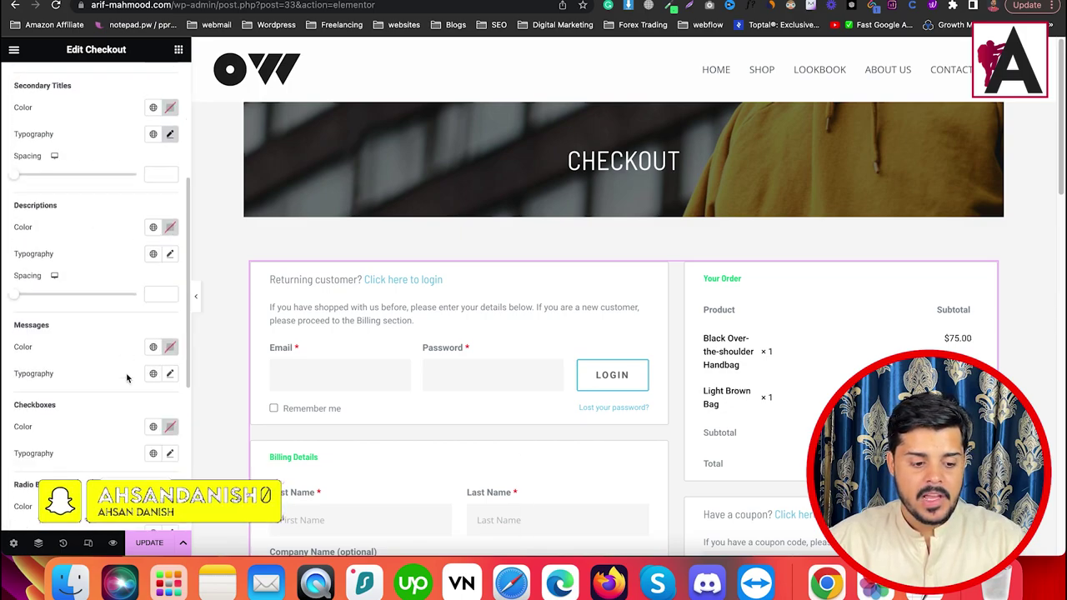
{"action": "scroll", "coordinate": [584, 346], "scroll_direction": "down", "scroll_amount": 1}
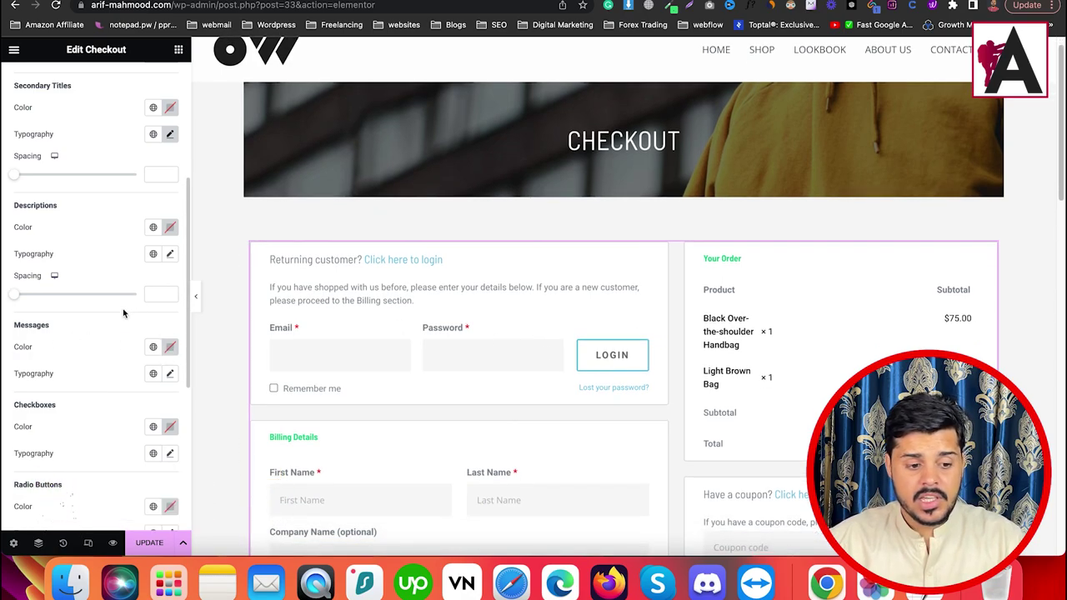
{"action": "scroll", "coordinate": [133, 350], "scroll_direction": "down", "scroll_amount": 8}
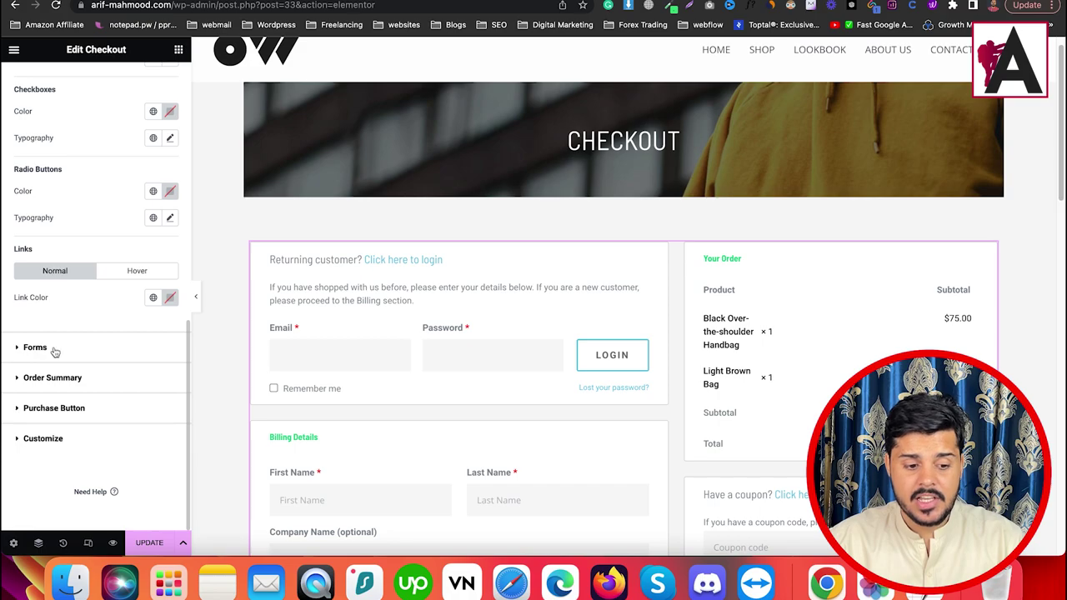
{"action": "scroll", "coordinate": [473, 414], "scroll_direction": "down", "scroll_amount": 5}
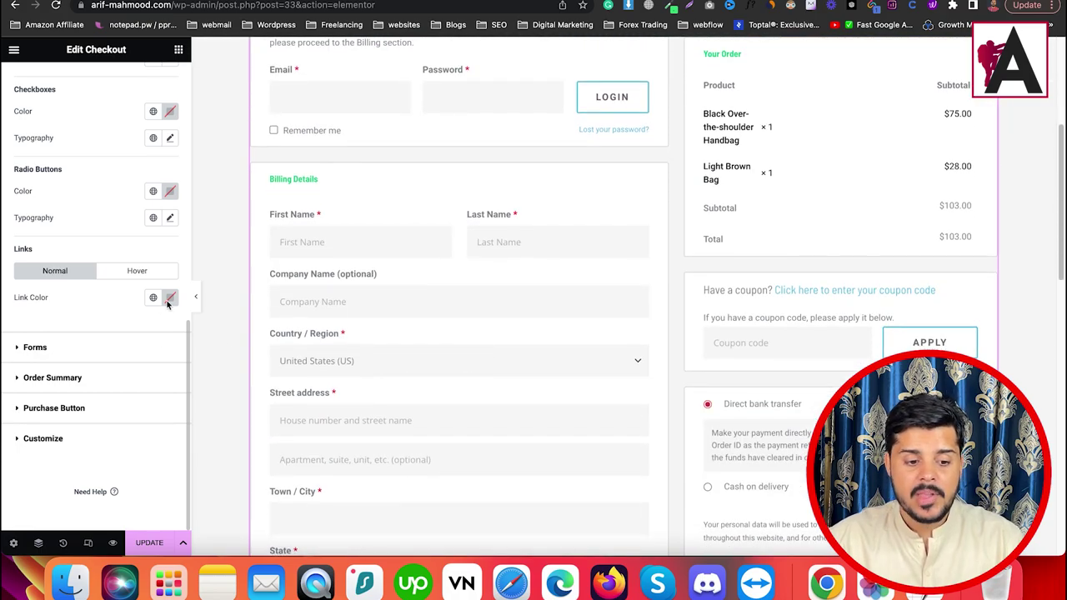
- In the Forms style settings, set the columns gap to 0 and the rows gap to 6
{"action": "left_click", "coordinate": [167, 347]}
{"action": "scroll", "coordinate": [108, 308], "scroll_direction": "down", "scroll_amount": 10}
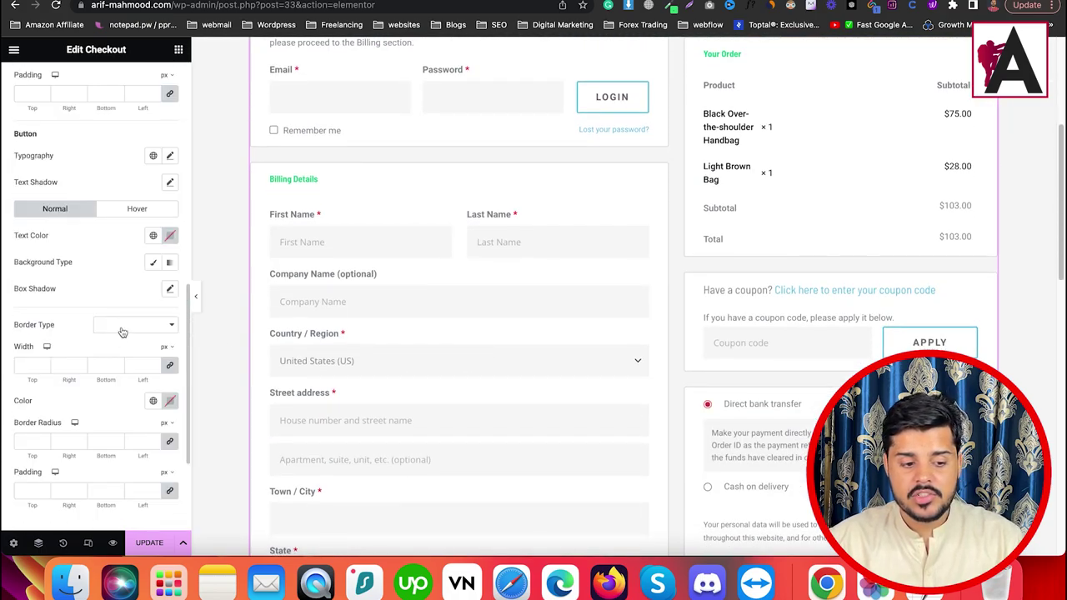
{"action": "scroll", "coordinate": [133, 305], "scroll_direction": "up", "scroll_amount": 5}
{"action": "scroll", "coordinate": [108, 250], "scroll_direction": "up", "scroll_amount": 4}
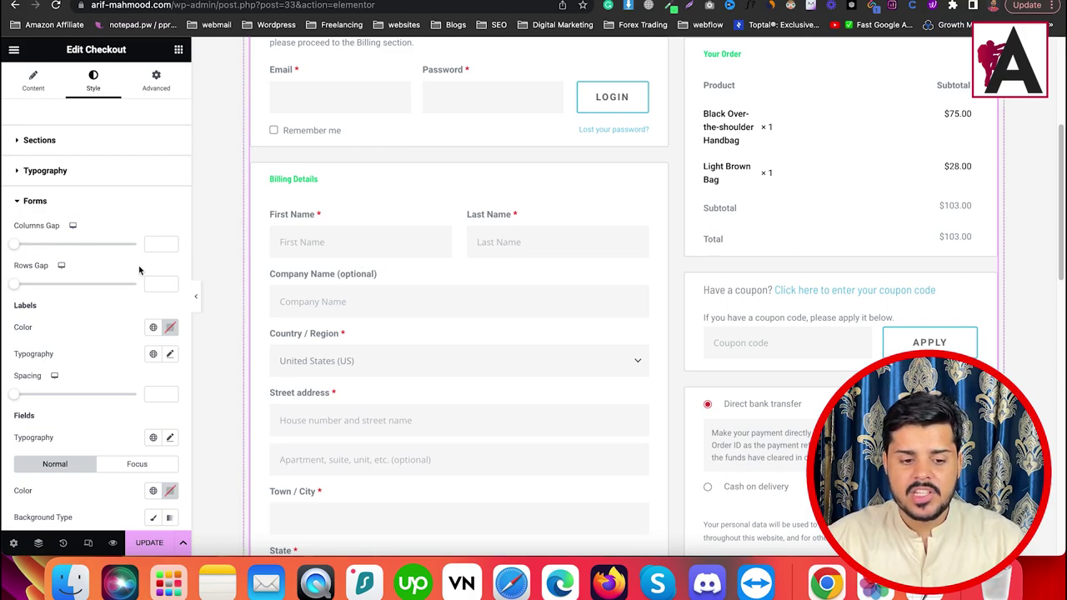
{"action": "mouse_move", "coordinate": [15, 244]}
{"action": "left_mouse_down"}
{"action": "mouse_move", "coordinate": [128, 243]}
{"action": "mouse_move", "coordinate": [11, 252]}
{"action": "left_mouse_up"}
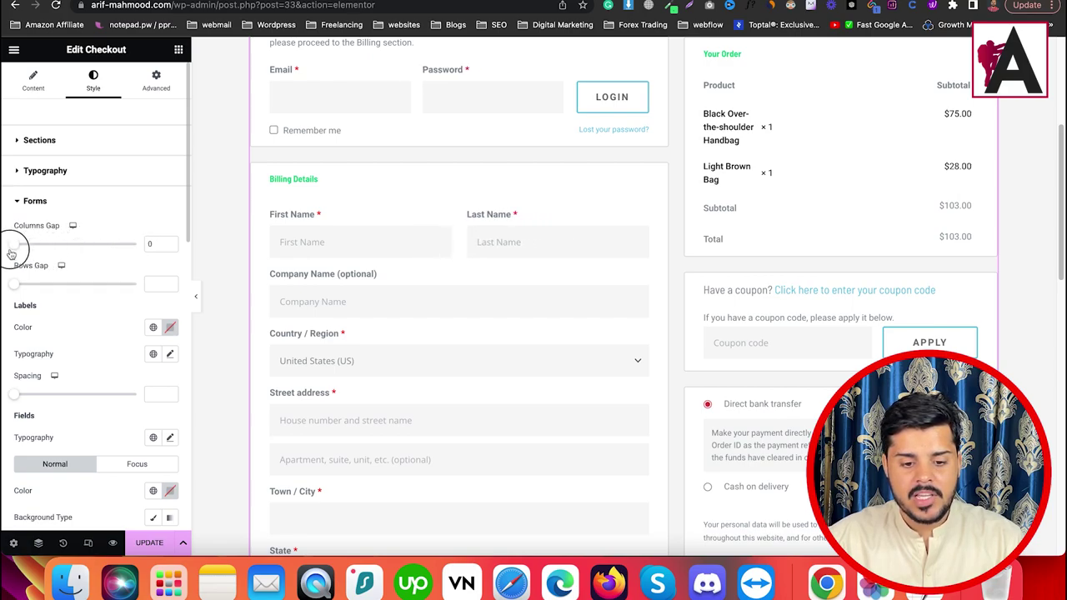
{"action": "scroll", "coordinate": [39, 218], "scroll_direction": "down", "scroll_amount": 1}
{"action": "mouse_move", "coordinate": [16, 248]}
{"action": "left_mouse_down"}
{"action": "mouse_move", "coordinate": [125, 238]}
{"action": "mouse_move", "coordinate": [68, 253]}
{"action": "mouse_move", "coordinate": [29, 247]}
{"action": "left_mouse_up"}
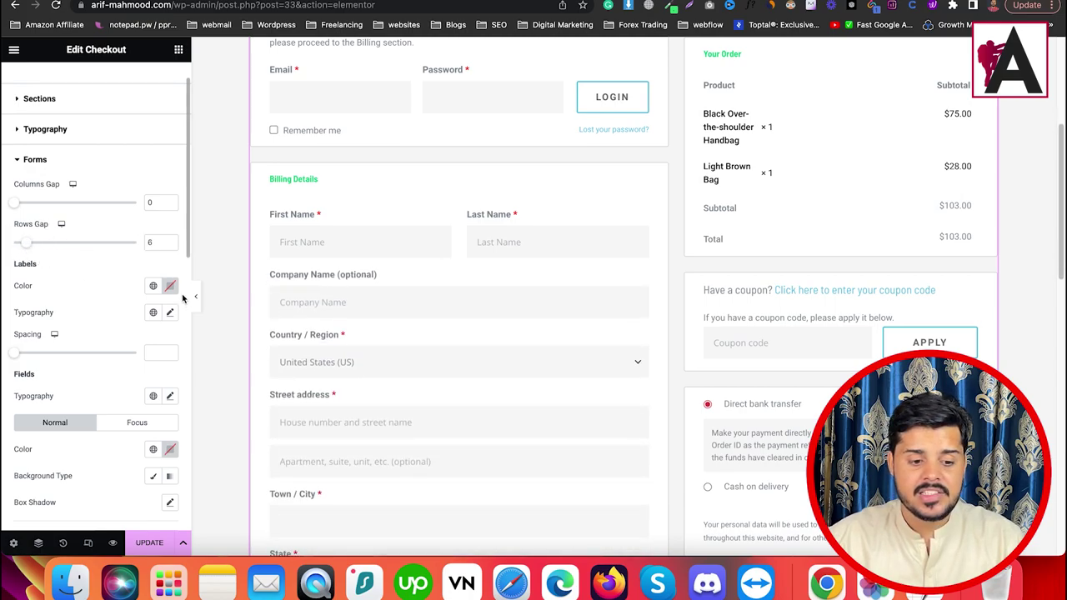
- Set the color of the Checkout form labels to red
{"action": "scroll", "coordinate": [88, 312], "scroll_direction": "down", "scroll_amount": 1}
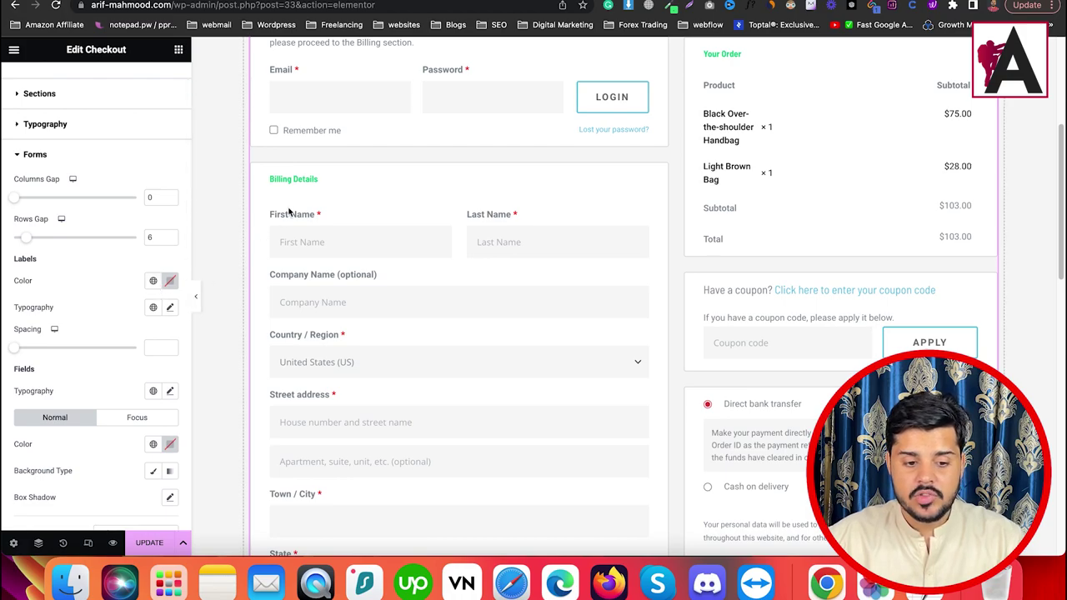
{"action": "left_click", "coordinate": [170, 280]}
{"action": "left_click", "coordinate": [151, 362]}
{"action": "left_click", "coordinate": [194, 343]}
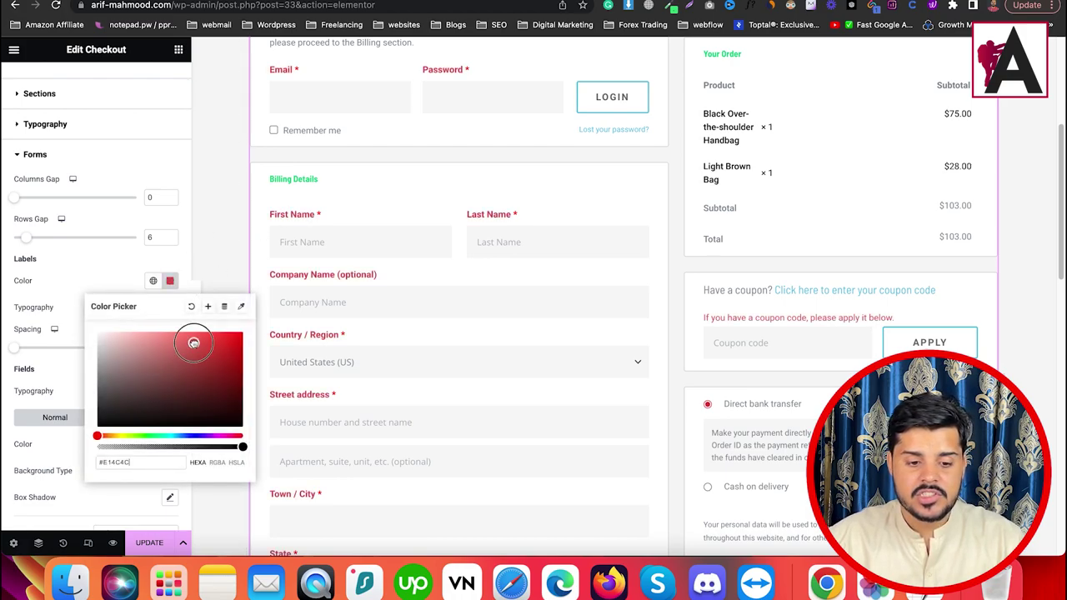
{"action": "left_click", "coordinate": [170, 281]}
- Set the form labels' typography family to Barlow Semi Condensed
{"action": "left_click", "coordinate": [171, 307]}
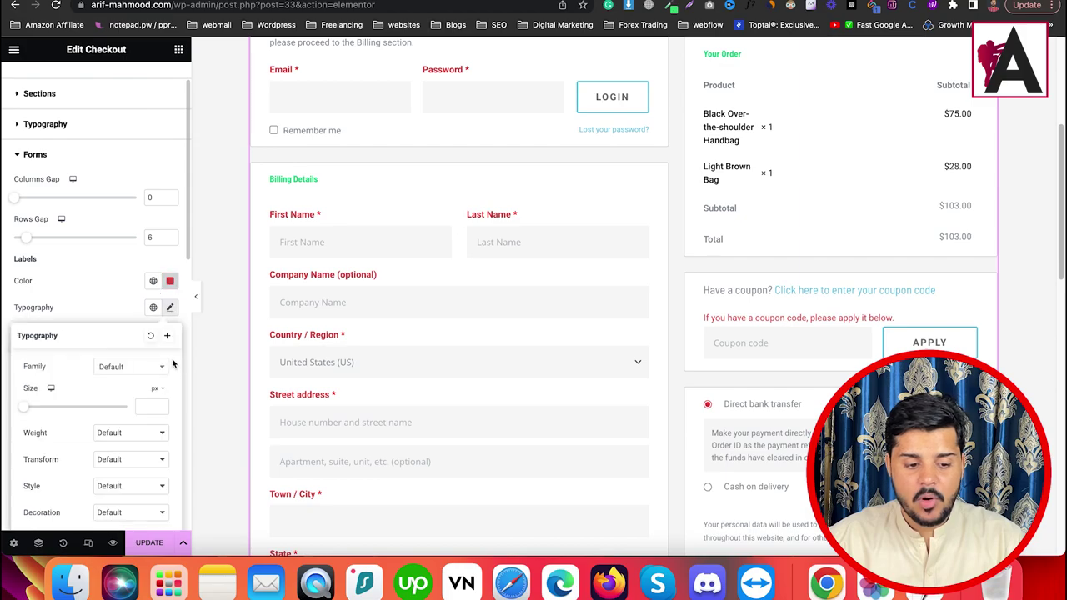
{"action": "left_click", "coordinate": [129, 374]}
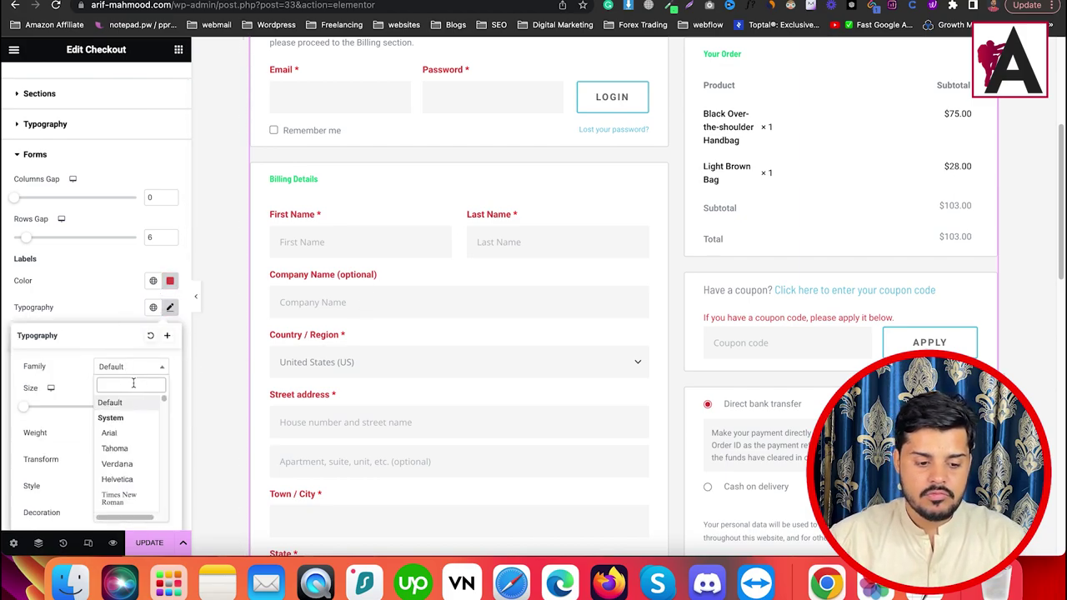
{"action": "type", "text": "bar"}
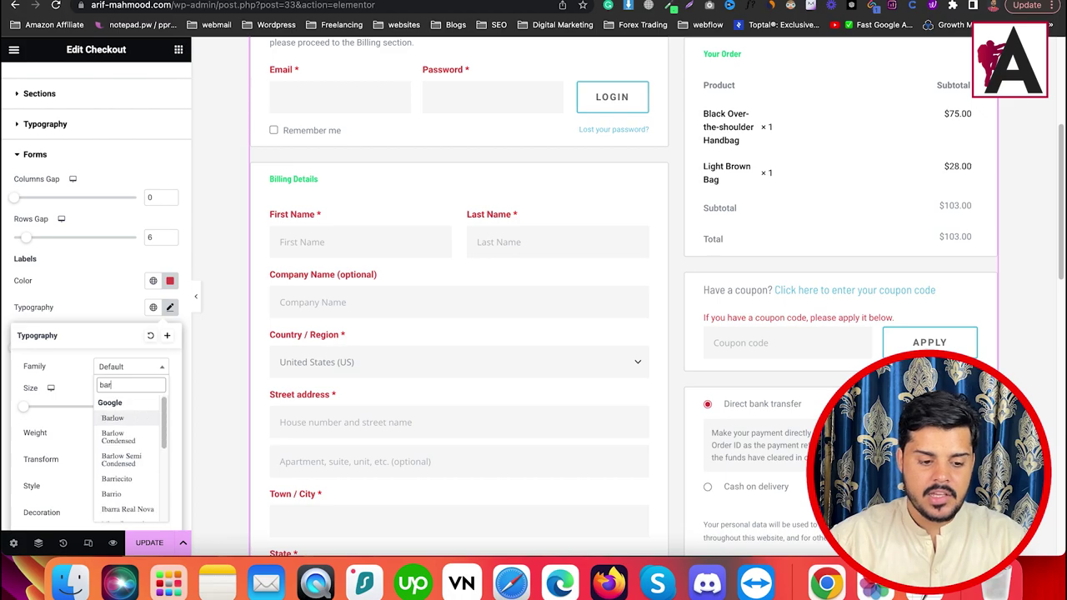
{"action": "left_click", "coordinate": [135, 459]}
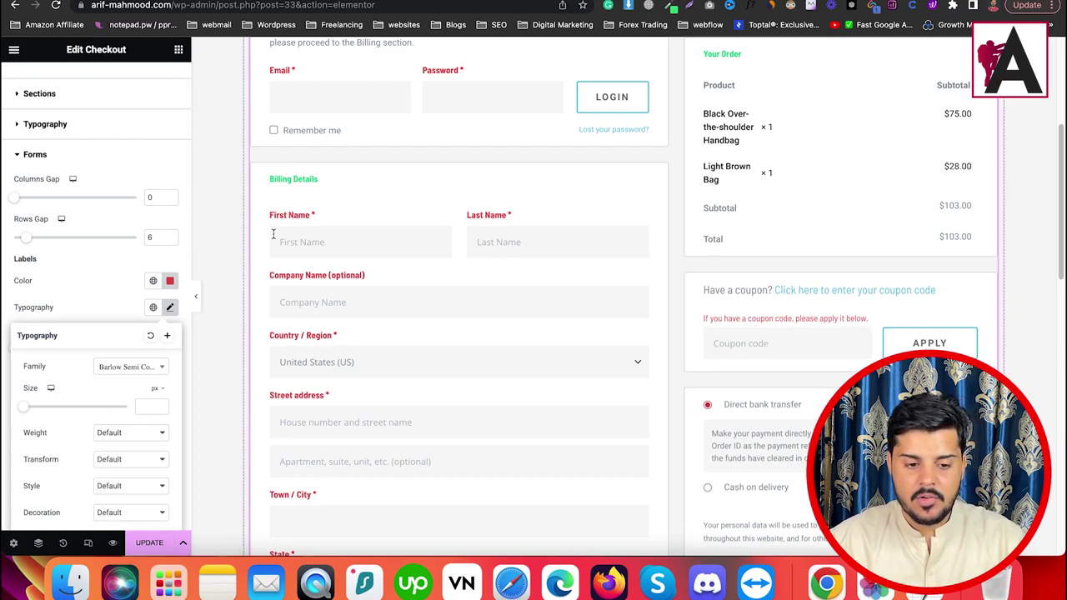
{"action": "left_click", "coordinate": [170, 307]}
- Set the color of the Checkout form labels to black
{"action": "left_click", "coordinate": [170, 280]}
{"action": "left_click_drag", "start_coordinate": [69, 442], "coordinate": [64, 436]}
{"action": "left_click", "coordinate": [130, 276]}
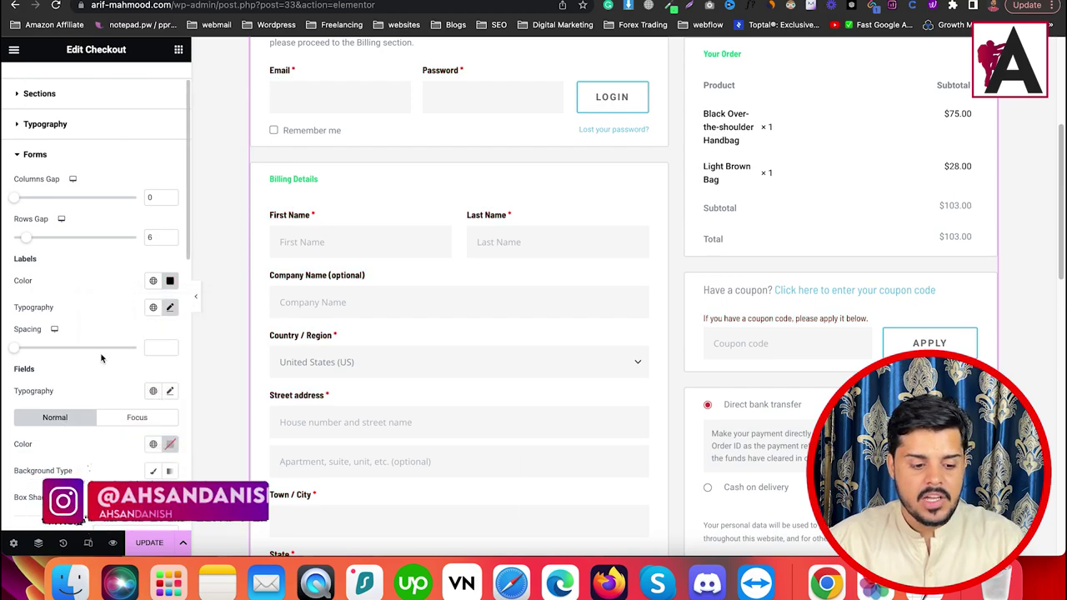
- Review the remaining Forms style options for fields and buttons, along with the overall checkout page preview
{"action": "scroll", "coordinate": [101, 359], "scroll_direction": "down", "scroll_amount": 8}
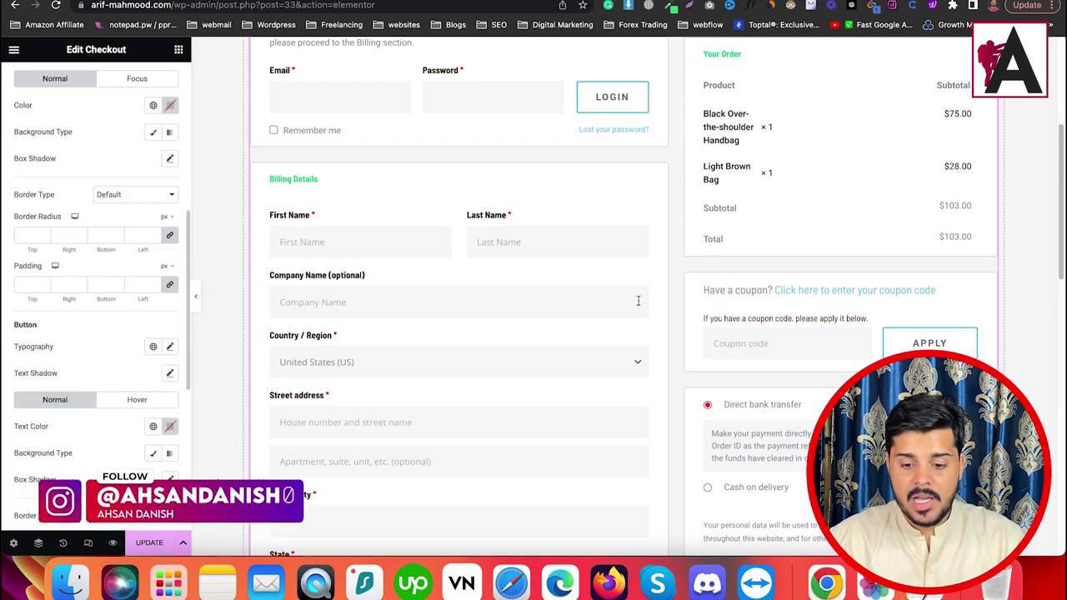
{"action": "scroll", "coordinate": [971, 295], "scroll_direction": "down", "scroll_amount": 5}
{"action": "scroll", "coordinate": [100, 251], "scroll_direction": "up", "scroll_amount": 1}
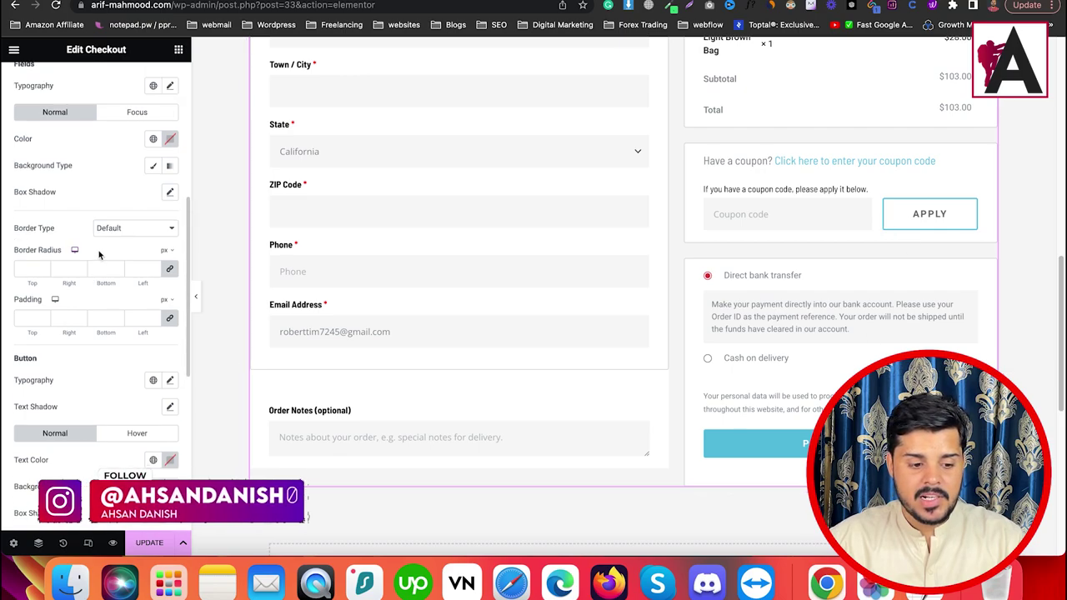
{"action": "left_click", "coordinate": [170, 381]}
{"action": "left_click", "coordinate": [170, 381]}
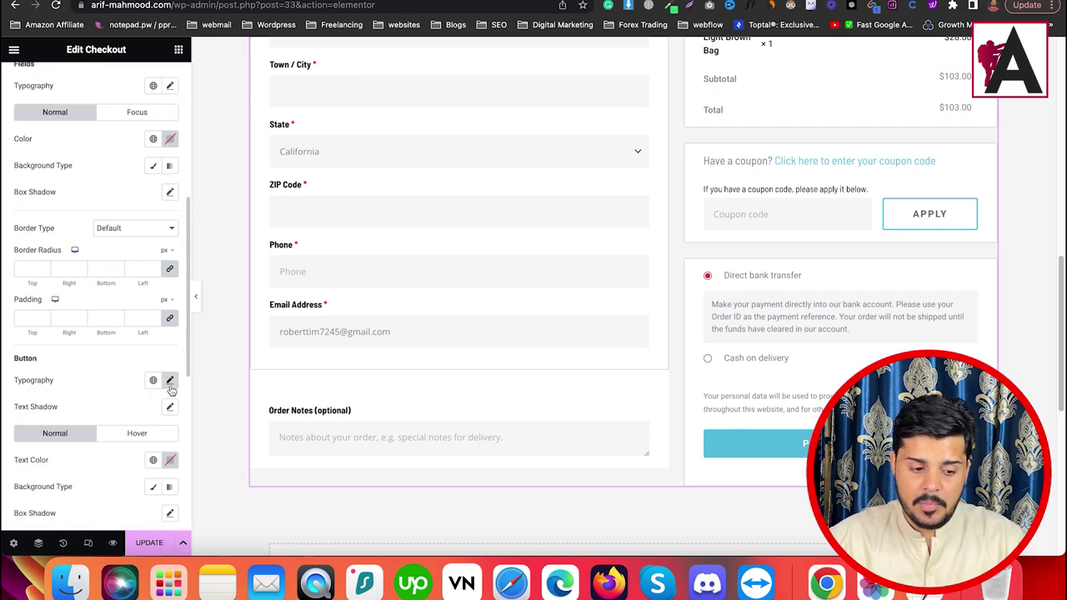
{"action": "scroll", "coordinate": [125, 375], "scroll_direction": "down", "scroll_amount": 5}
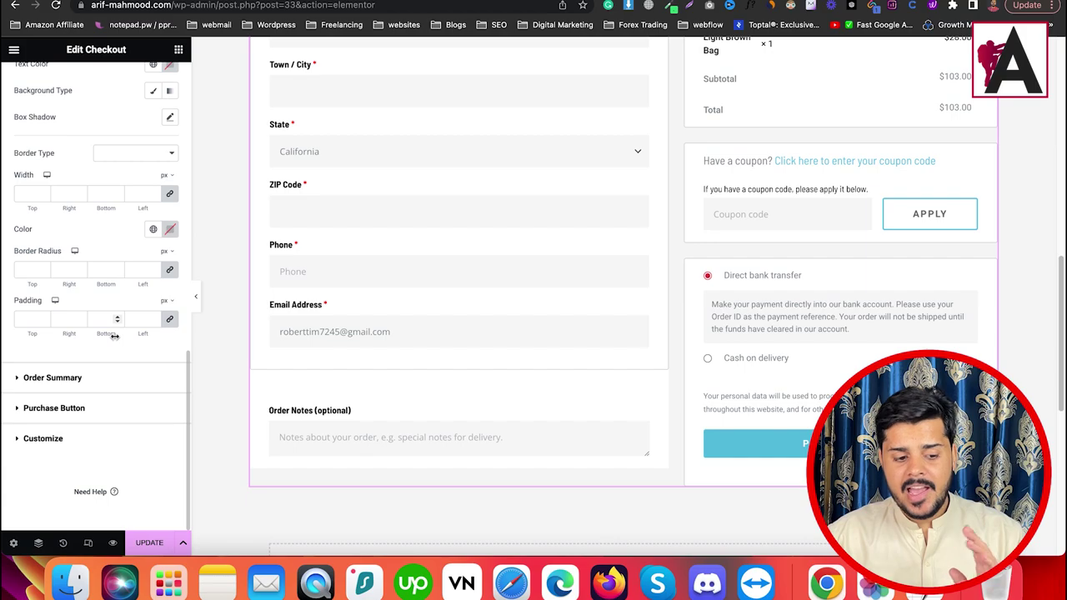
{"action": "scroll", "coordinate": [101, 209], "scroll_direction": "up", "scroll_amount": 10}
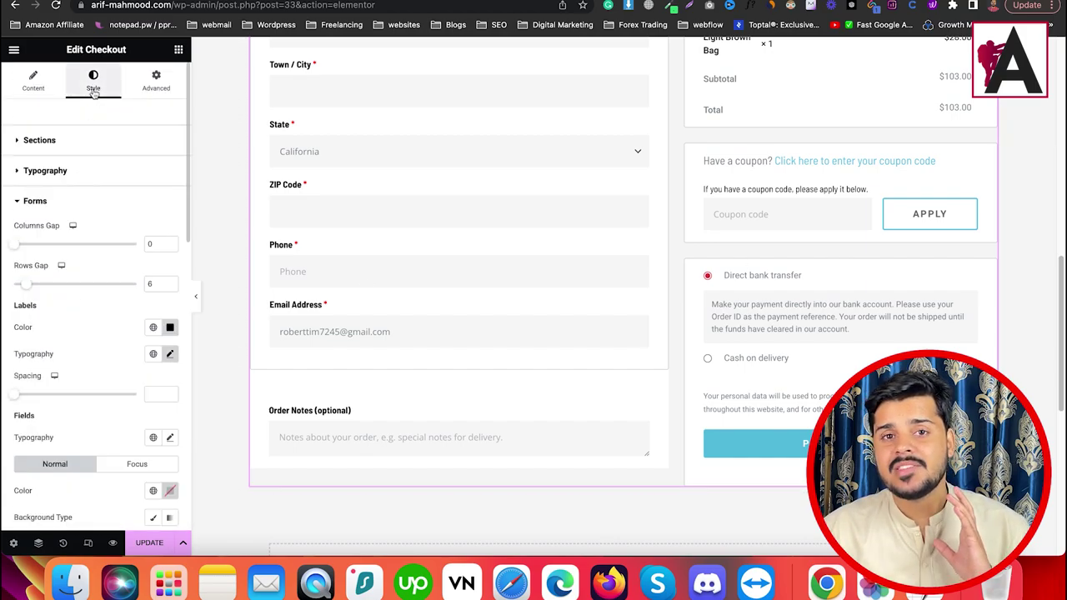
{"action": "scroll", "coordinate": [536, 297], "scroll_direction": "up", "scroll_amount": 15}
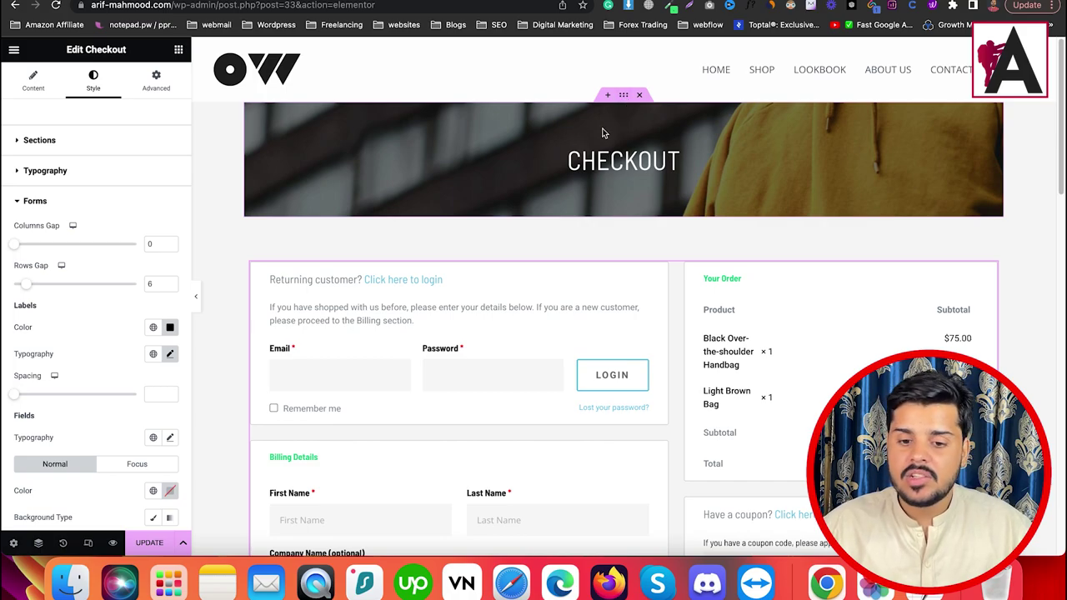
- Add a new single-column section below the checkout form and show the widgets available for it
{"action": "scroll", "coordinate": [604, 133], "scroll_direction": "down", "scroll_amount": 15}
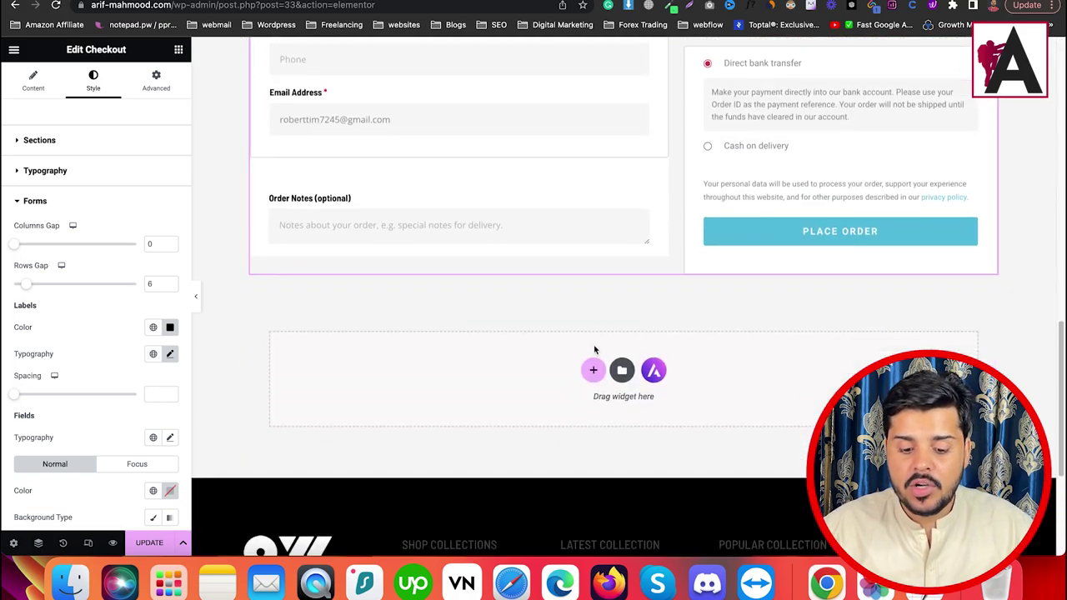
{"action": "left_click", "coordinate": [594, 370]}
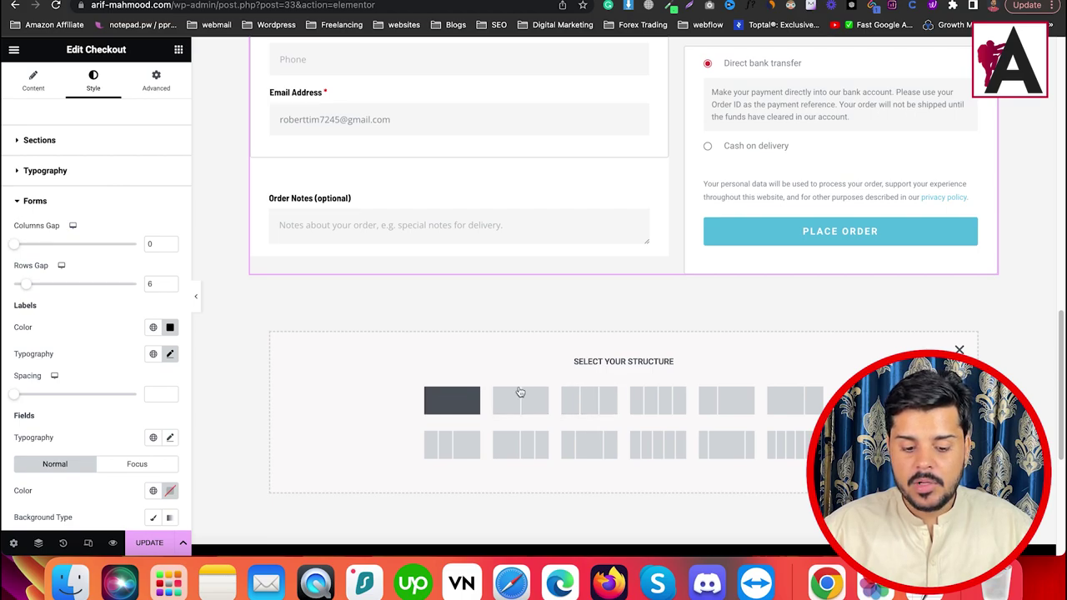
{"action": "left_click", "coordinate": [452, 400]}
{"action": "left_click", "coordinate": [623, 334]}
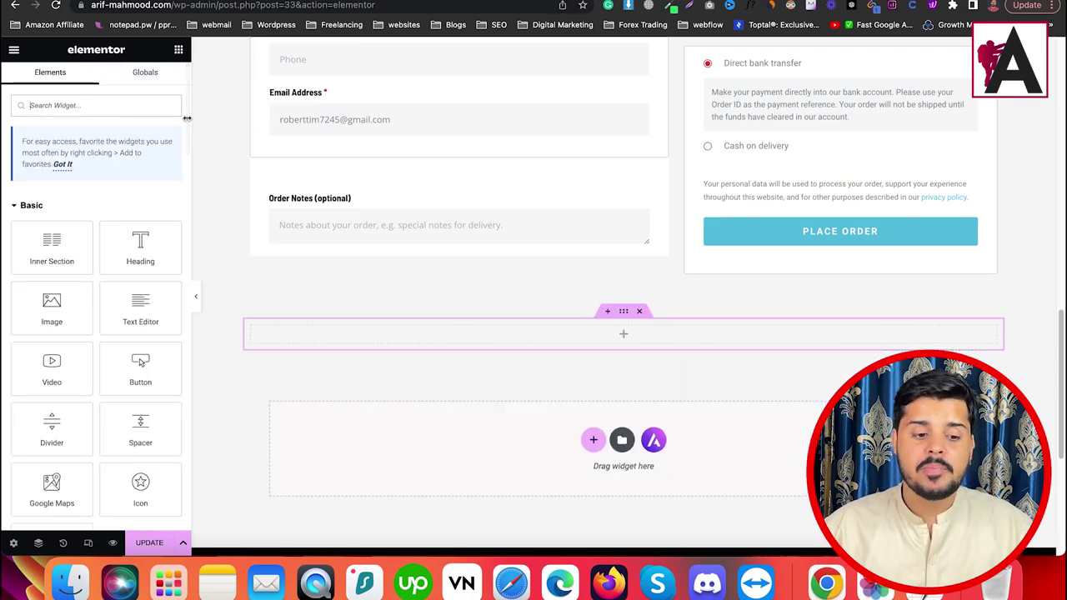
{"action": "left_click", "coordinate": [122, 106]}
{"action": "type", "text": "rele"}
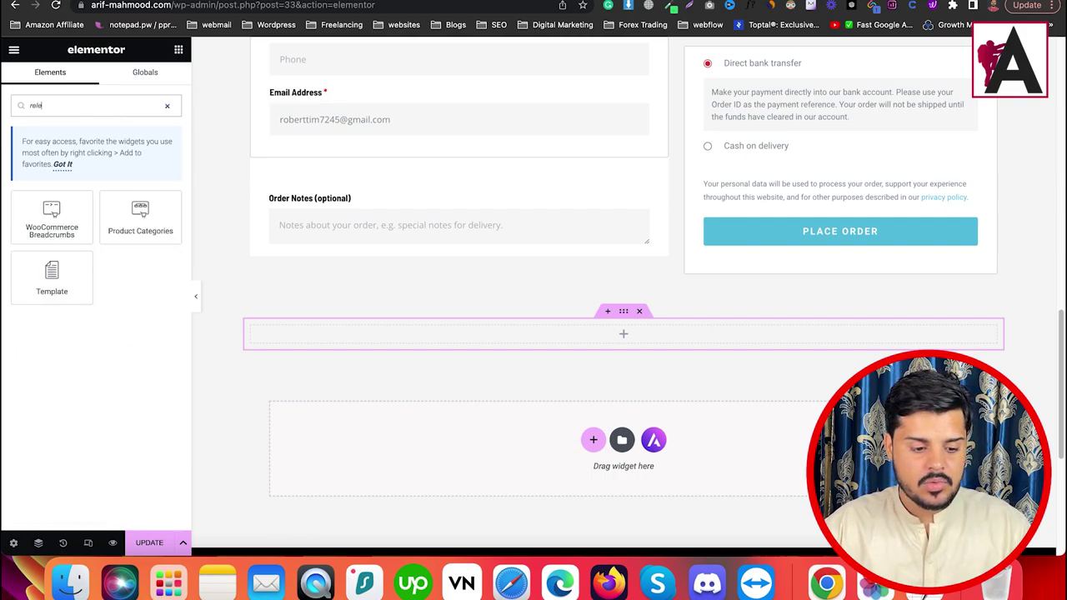
{"action": "key", "text": "BackSpace"}
{"action": "key", "text": "BackSpace"}
{"action": "key", "text": "BackSpace"}
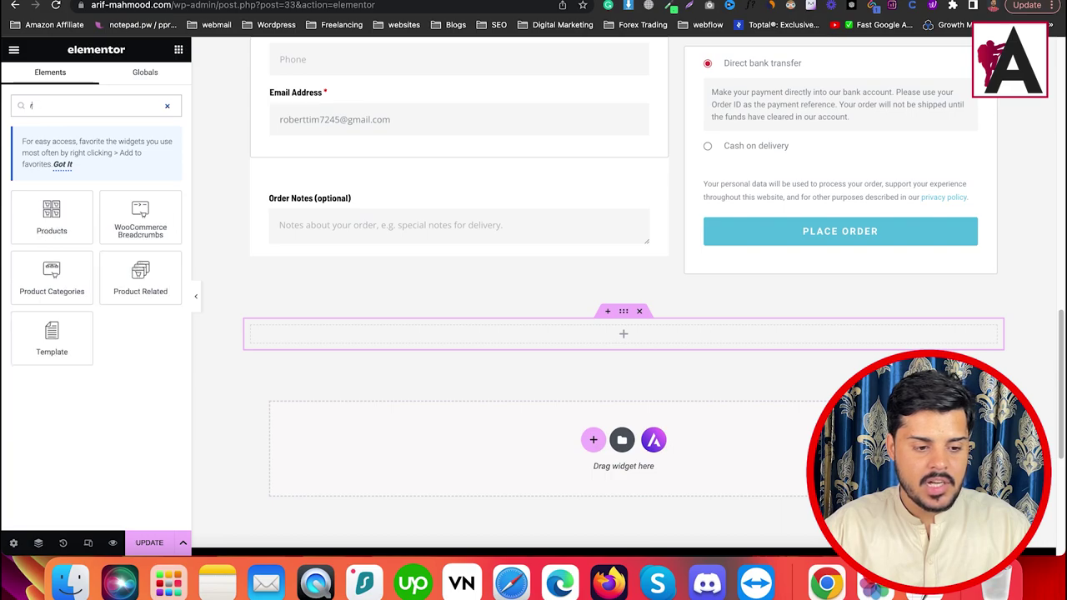
{"action": "key", "text": "BackSpace"}
- Find the Upsells widget and place it in the new section below the checkout form
{"action": "type", "text": "ups"}
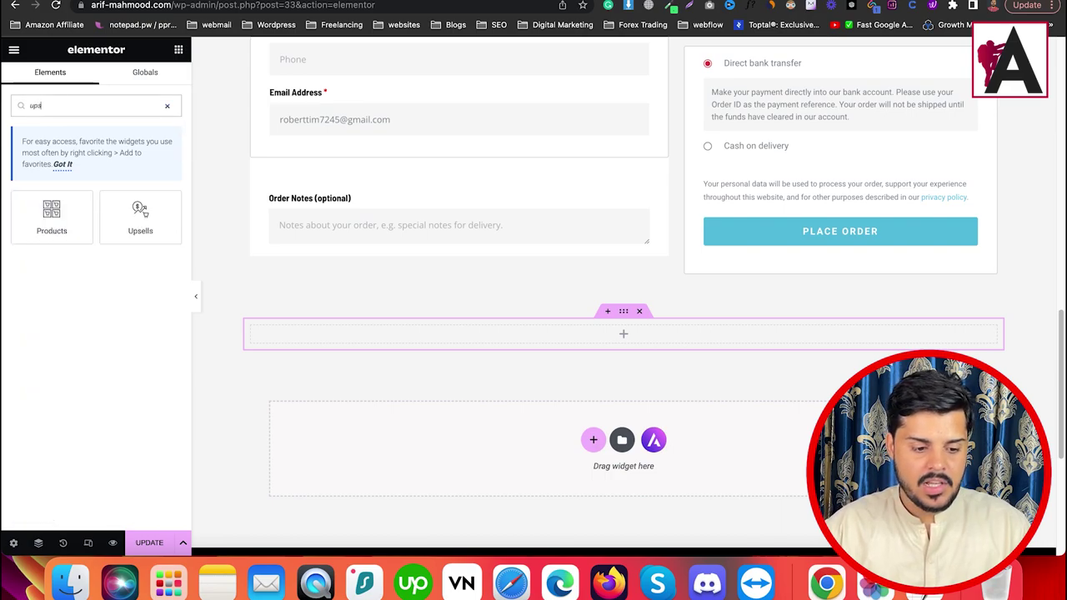
{"action": "left_click_drag", "start_coordinate": [134, 219], "coordinate": [567, 335]}
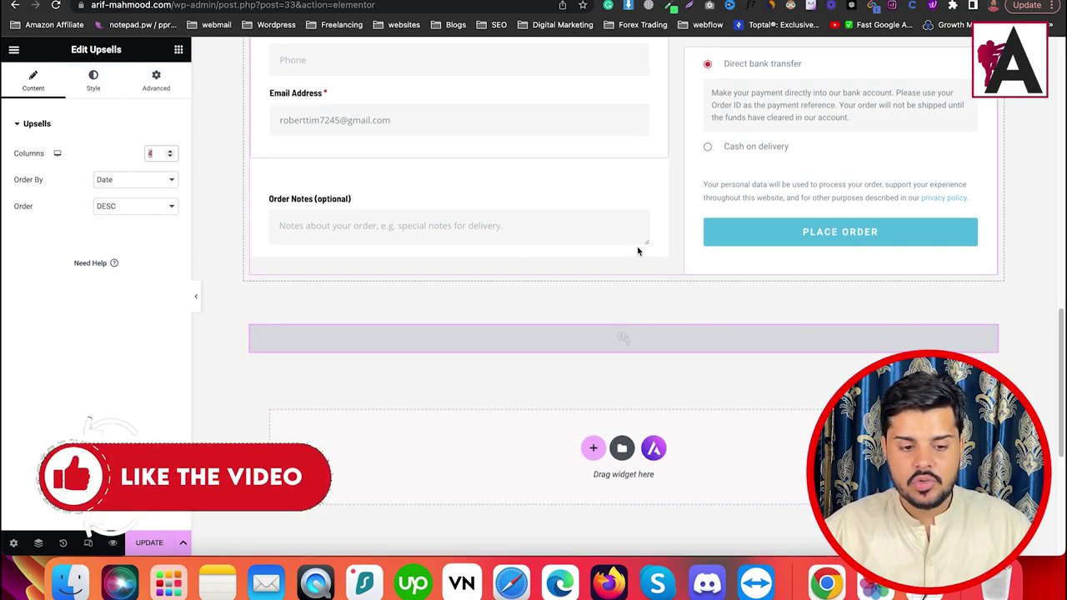
{"action": "scroll", "coordinate": [634, 246], "scroll_direction": "up", "scroll_amount": 5}
{"action": "scroll", "coordinate": [629, 249], "scroll_direction": "down", "scroll_amount": 10}
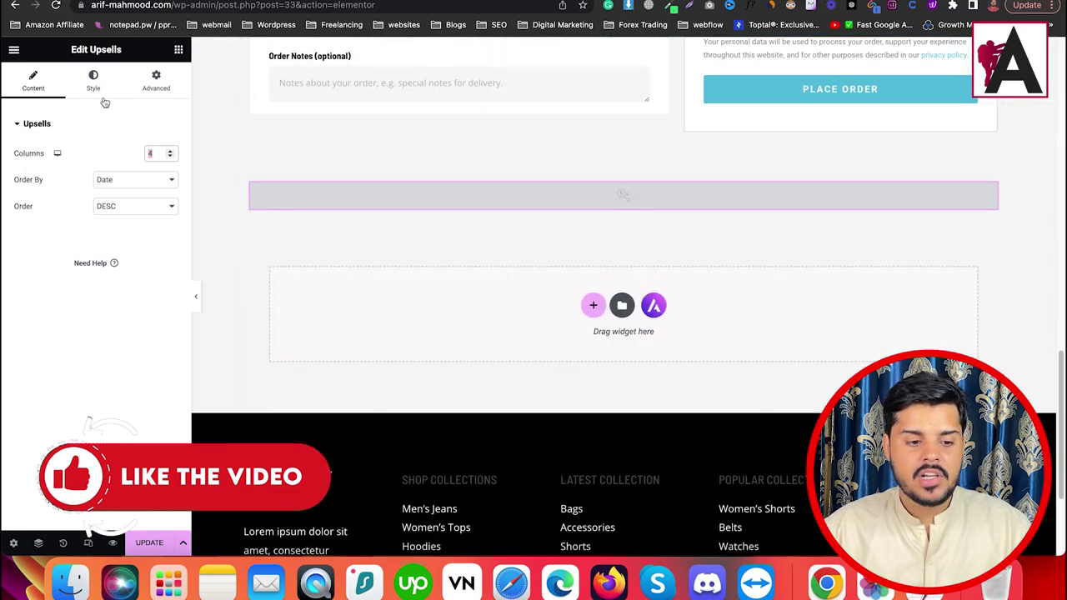
- Insert the WooCommerce Purchase Summary widget directly beneath the Checkout widget
{"action": "left_click", "coordinate": [178, 49]}
{"action": "scroll", "coordinate": [130, 284], "scroll_direction": "down", "scroll_amount": 10}
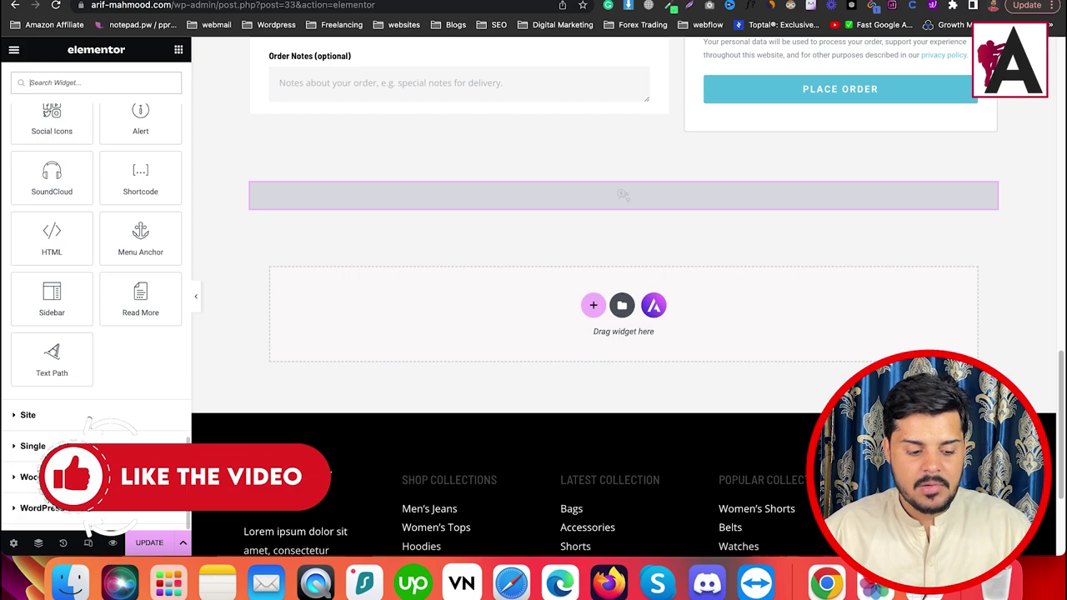
{"action": "left_click", "coordinate": [37, 476]}
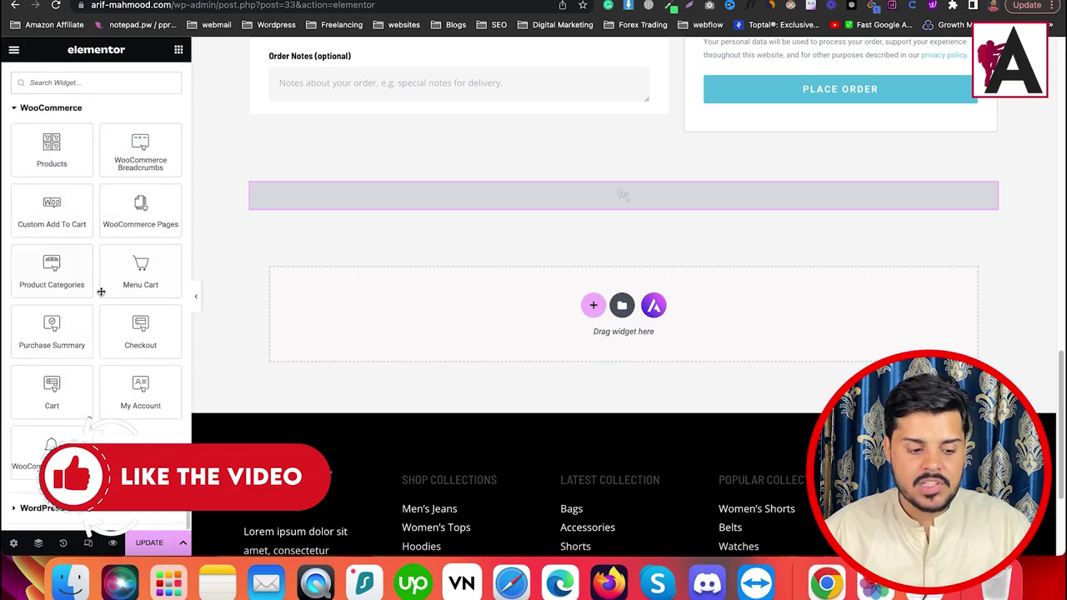
{"action": "scroll", "coordinate": [827, 202], "scroll_direction": "up", "scroll_amount": 3}
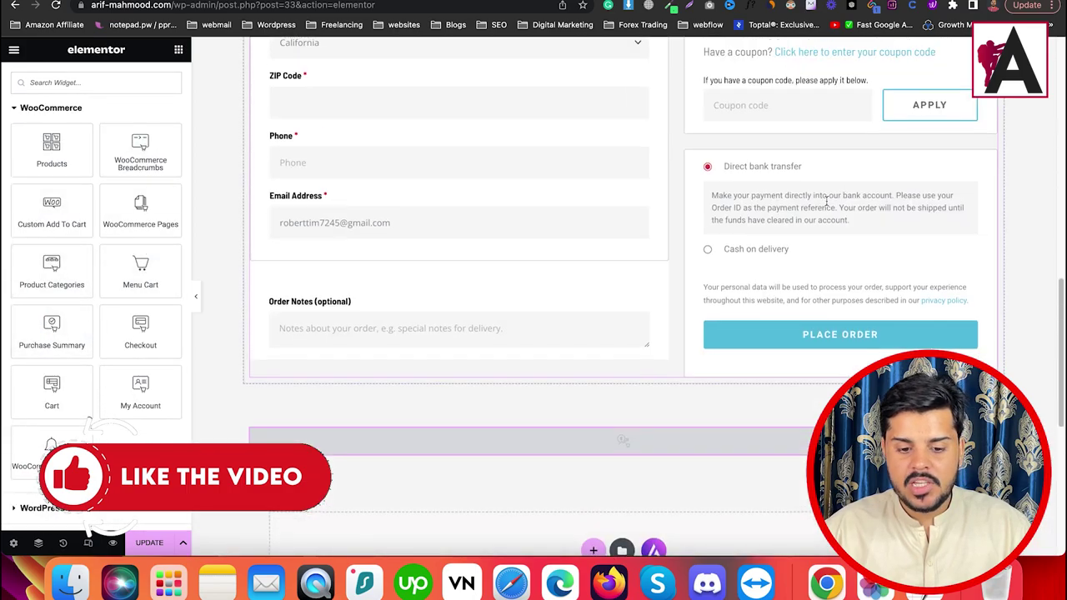
{"action": "scroll", "coordinate": [827, 202], "scroll_direction": "down", "scroll_amount": 1}
{"action": "left_click_drag", "start_coordinate": [52, 329], "coordinate": [697, 279]}
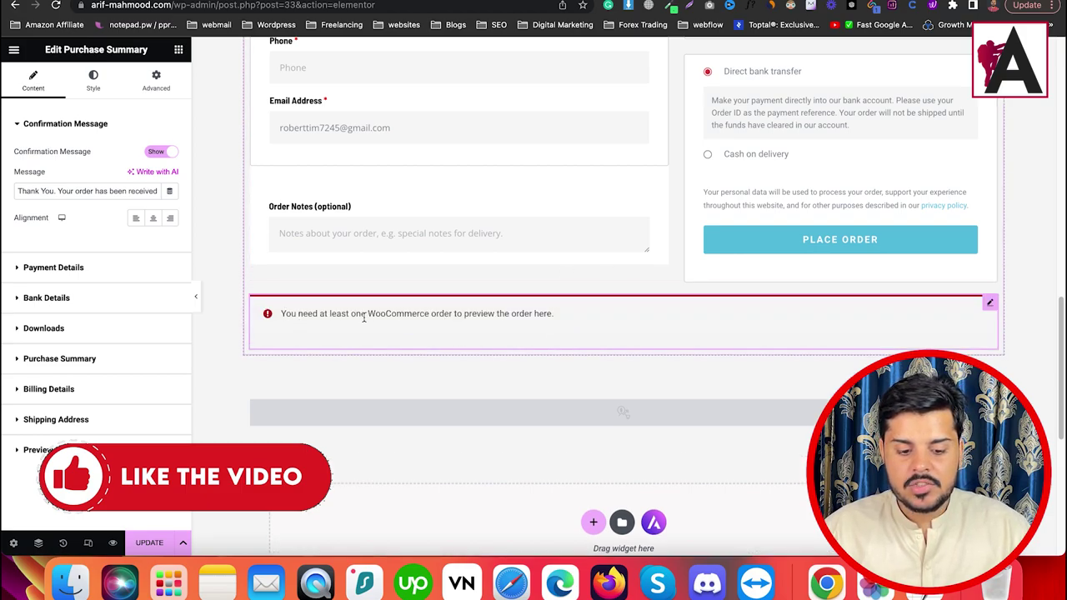
- Check the page with the Purchase Summary widget in place and delete that widget
{"action": "scroll", "coordinate": [559, 322], "scroll_direction": "up", "scroll_amount": 10}
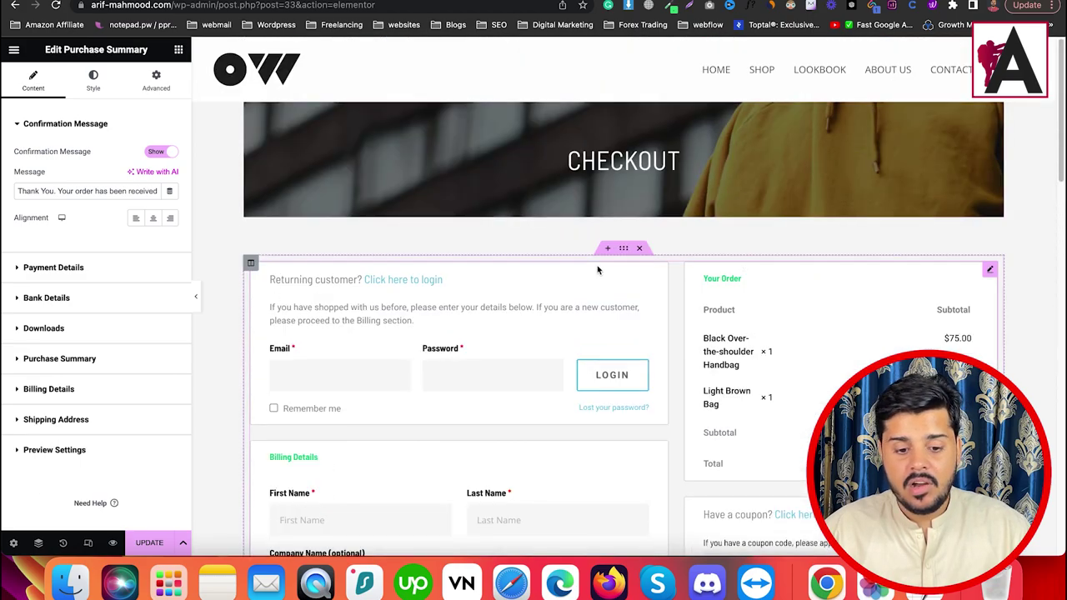
{"action": "scroll", "coordinate": [596, 269], "scroll_direction": "down", "scroll_amount": 10}
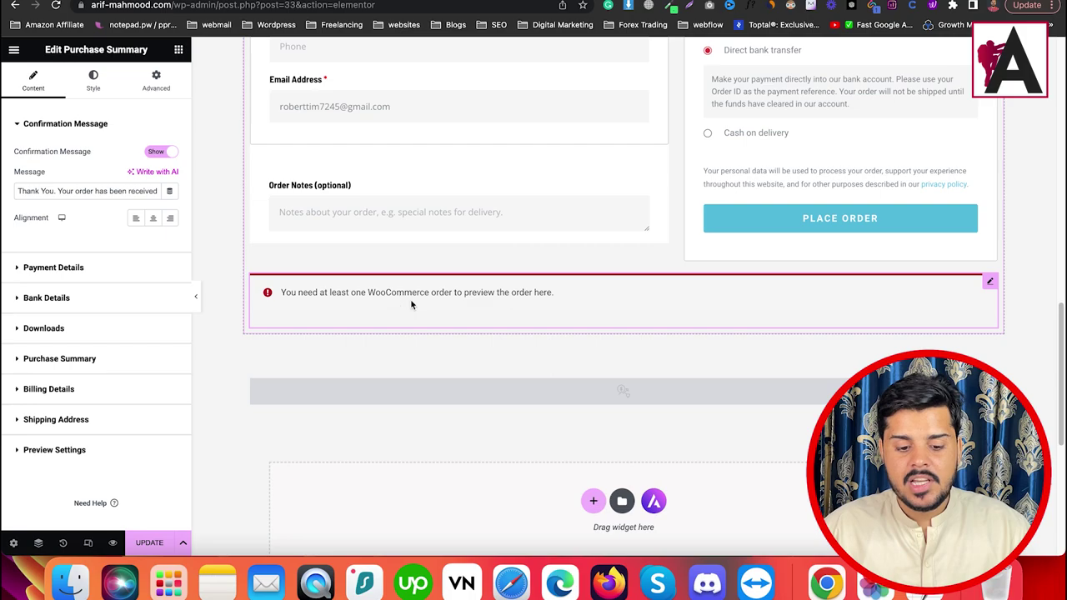
{"action": "right_click", "coordinate": [610, 297]}
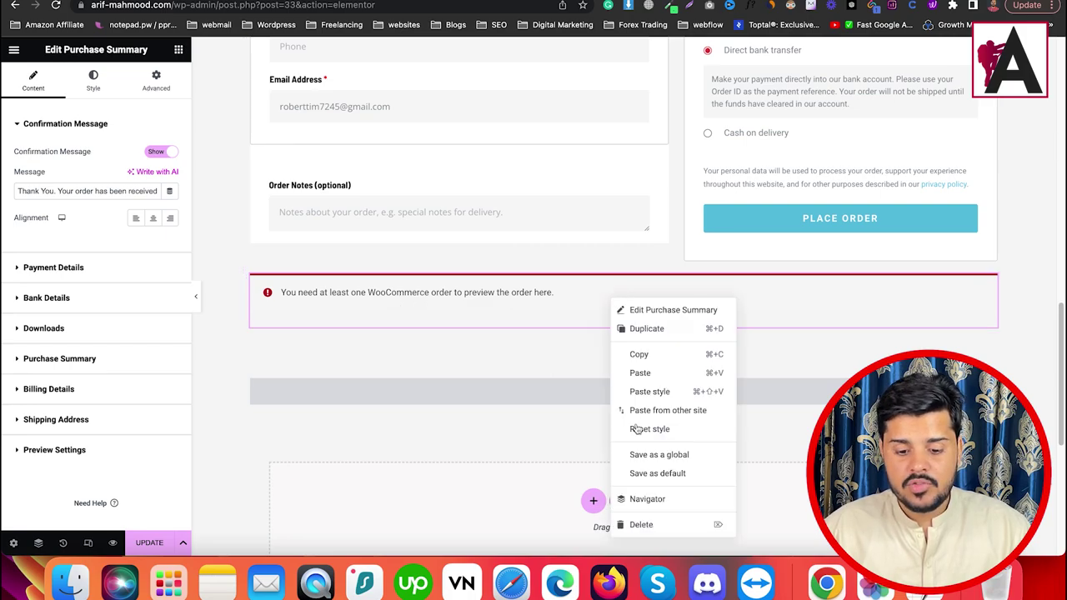
{"action": "left_click", "coordinate": [664, 521]}
- Look through the General, Pro and WooCommerce widgets for another element suited to the checkout page
{"action": "scroll", "coordinate": [108, 233], "scroll_direction": "down", "scroll_amount": 15}
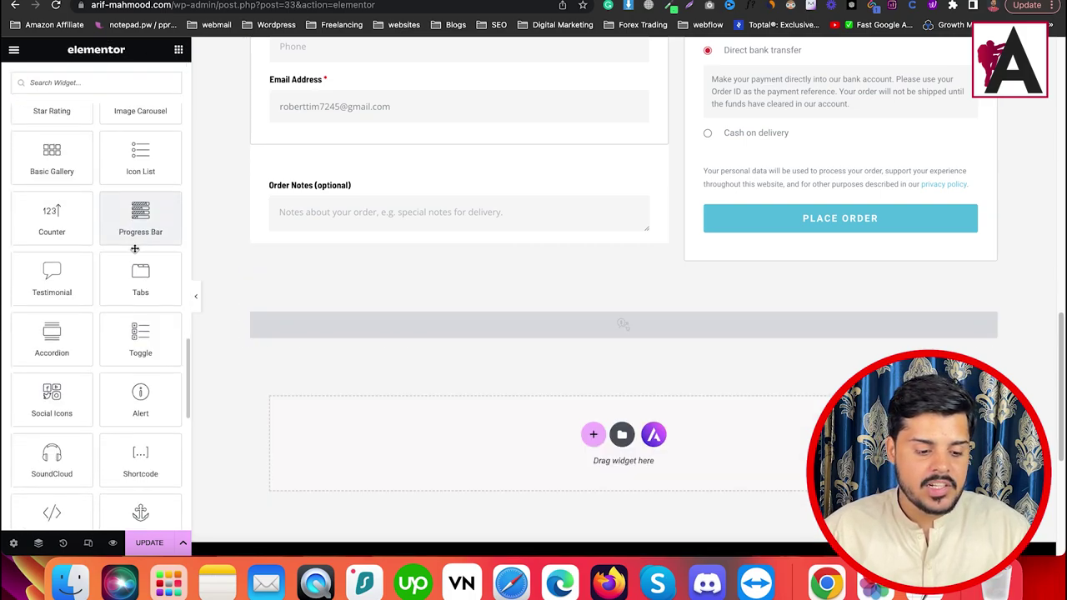
{"action": "scroll", "coordinate": [104, 250], "scroll_direction": "up", "scroll_amount": 8}
{"action": "scroll", "coordinate": [97, 250], "scroll_direction": "down", "scroll_amount": 2}
{"action": "scroll", "coordinate": [97, 250], "scroll_direction": "down", "scroll_amount": 5}
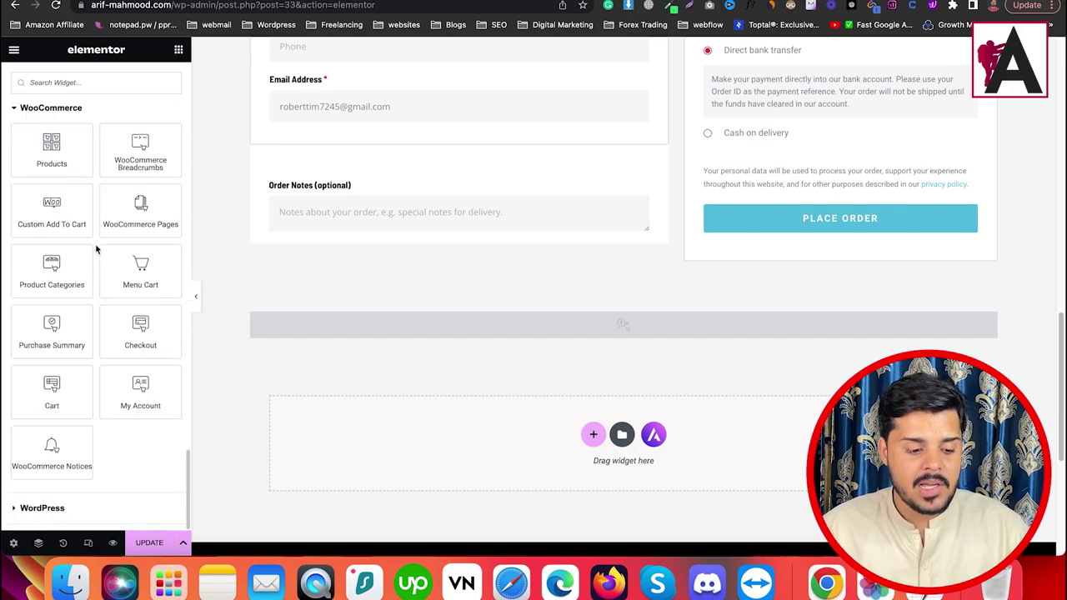
{"action": "scroll", "coordinate": [117, 216], "scroll_direction": "up", "scroll_amount": 8}
{"action": "scroll", "coordinate": [117, 190], "scroll_direction": "up", "scroll_amount": 3}
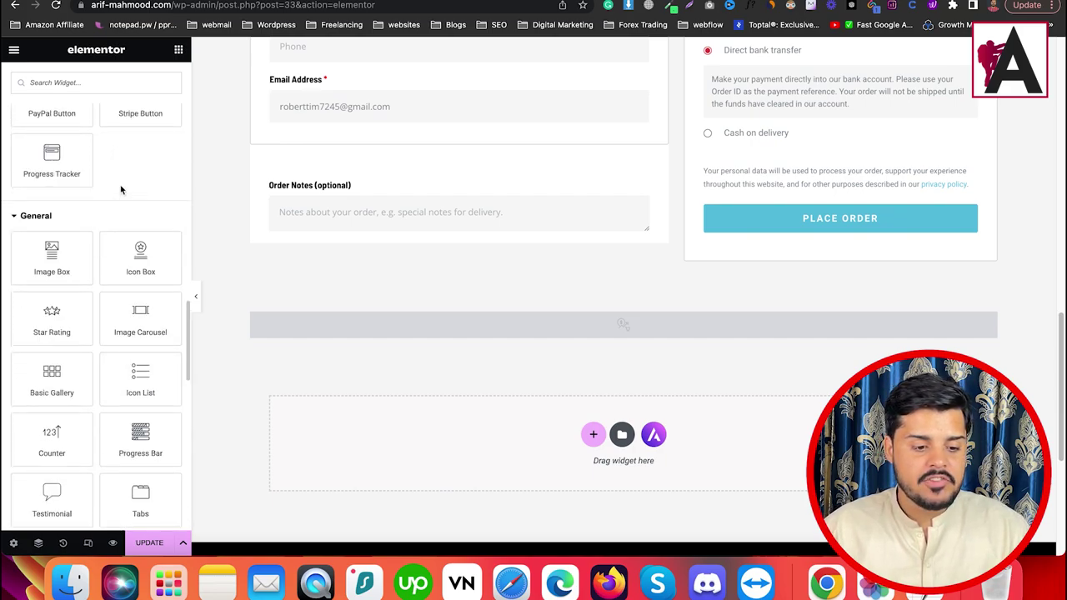
{"action": "scroll", "coordinate": [98, 236], "scroll_direction": "up", "scroll_amount": 15}
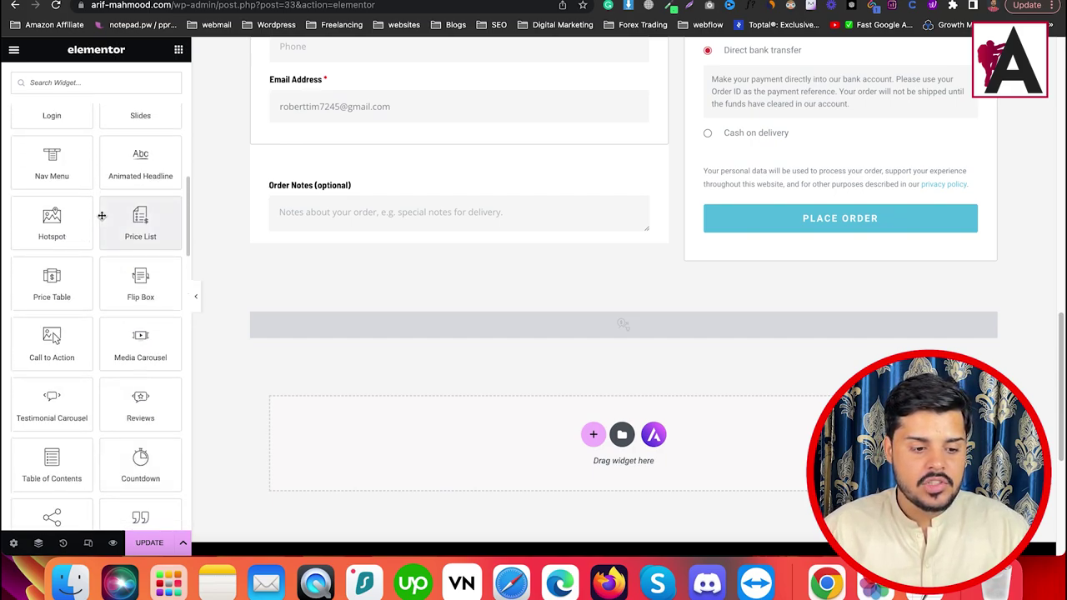
{"action": "scroll", "coordinate": [100, 215], "scroll_direction": "down", "scroll_amount": 15}
{"action": "scroll", "coordinate": [95, 250], "scroll_direction": "up", "scroll_amount": 2}
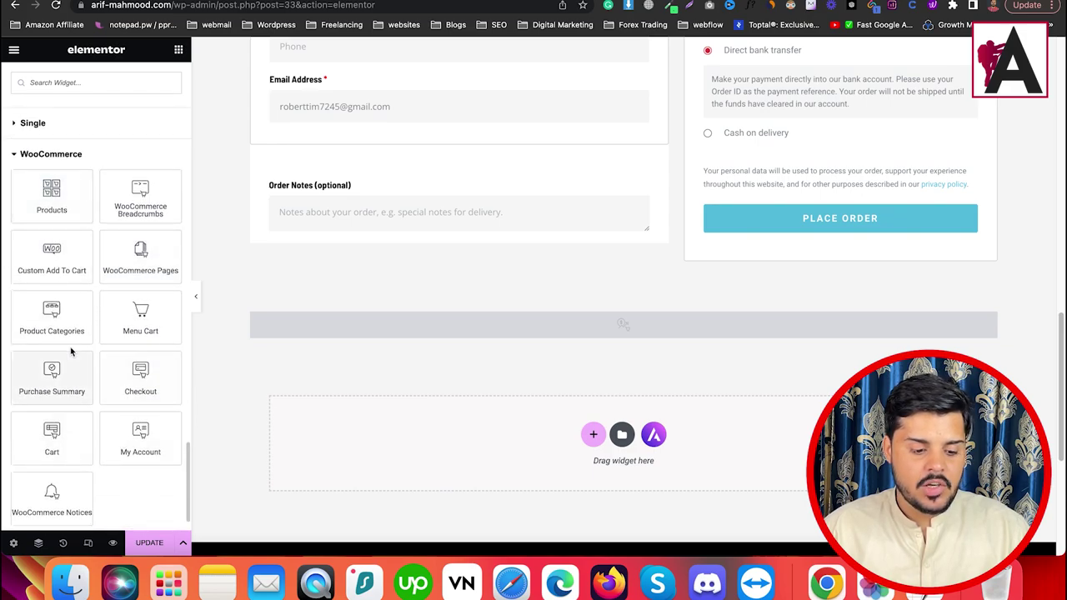
{"action": "scroll", "coordinate": [70, 352], "scroll_direction": "down", "scroll_amount": 1}
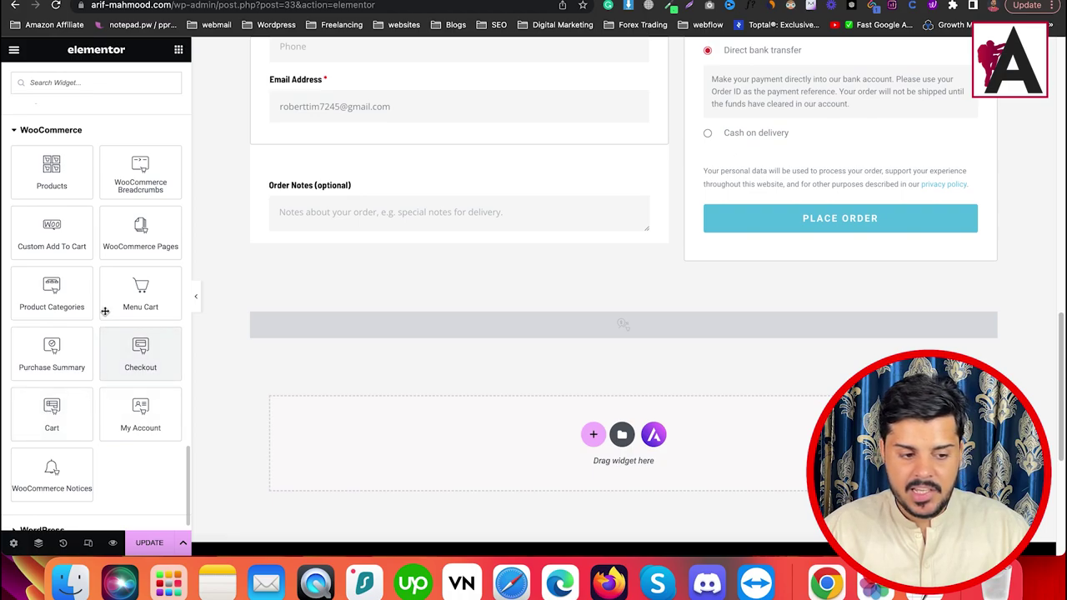